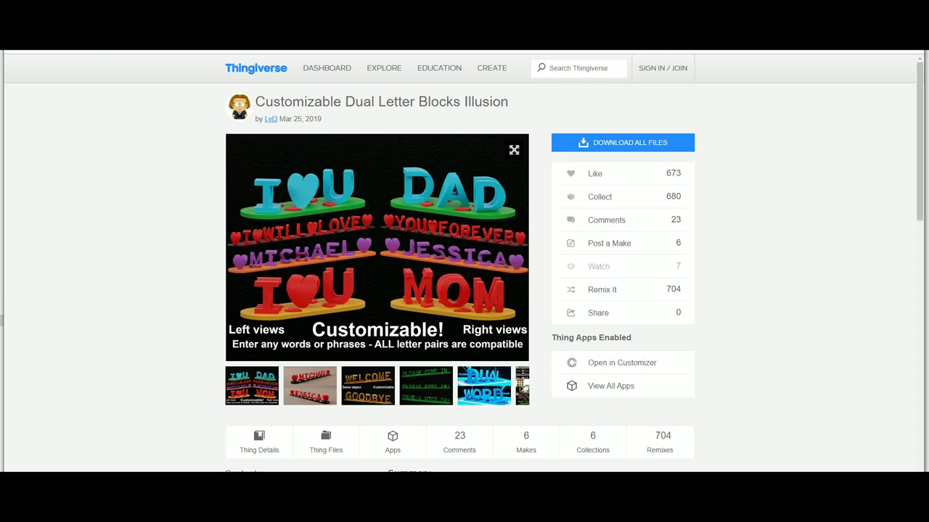
# - Close the Thingiverse Dual Letter Blocks Illusion tab to return to the ambigram image results
pyautogui.hotkey('ctrl', 'w')
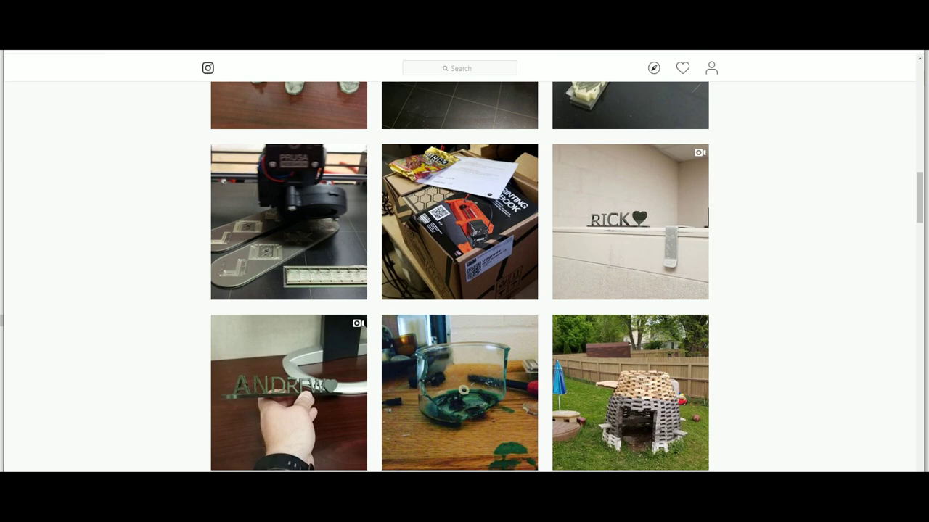
# - Watch the ANDREW name-sign video post on the Instagram profile, then return to the grid
pyautogui.click(254, 392)
pyautogui.click(374, 278)
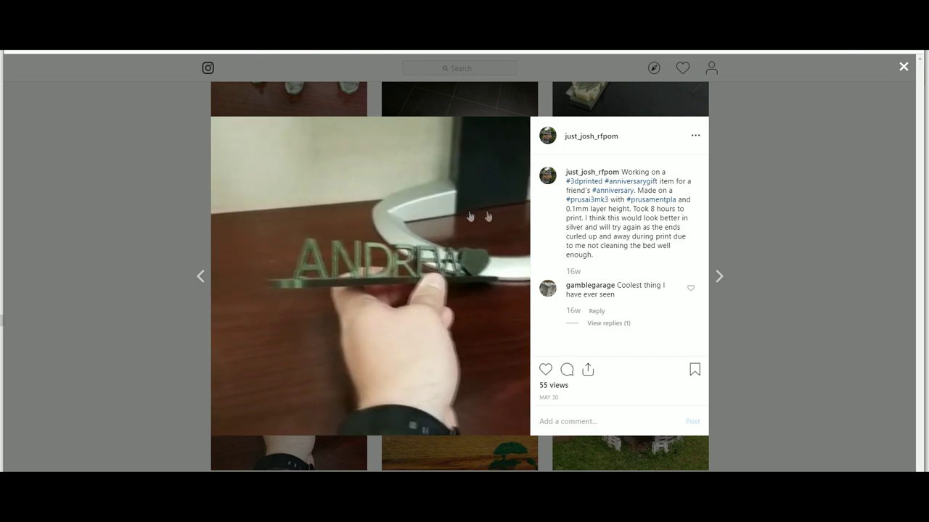
pyautogui.click(904, 68)
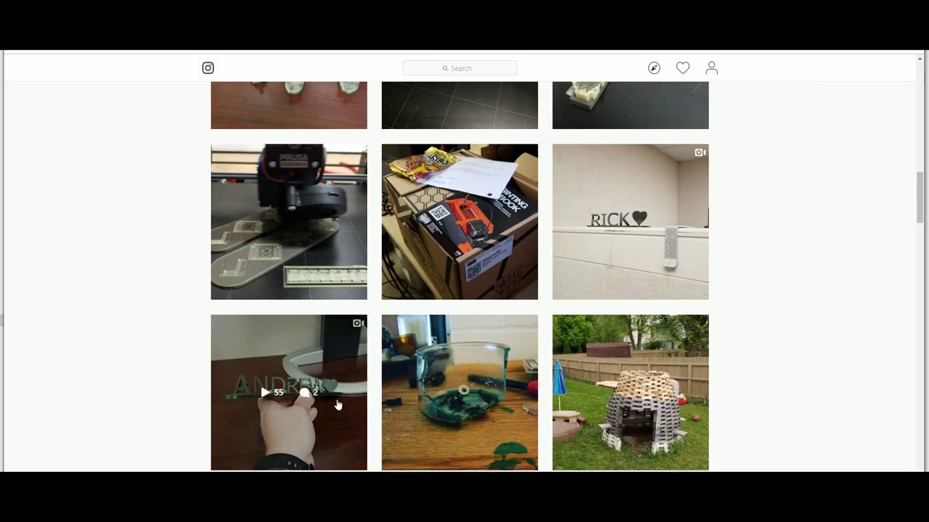
pyautogui.scroll(3, 638, 265)
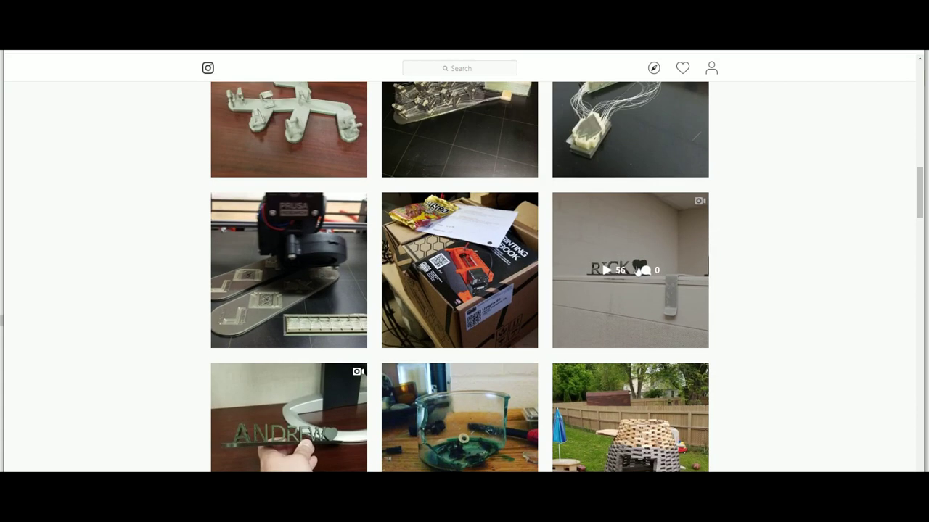
pyautogui.scroll(1, 555, 326)
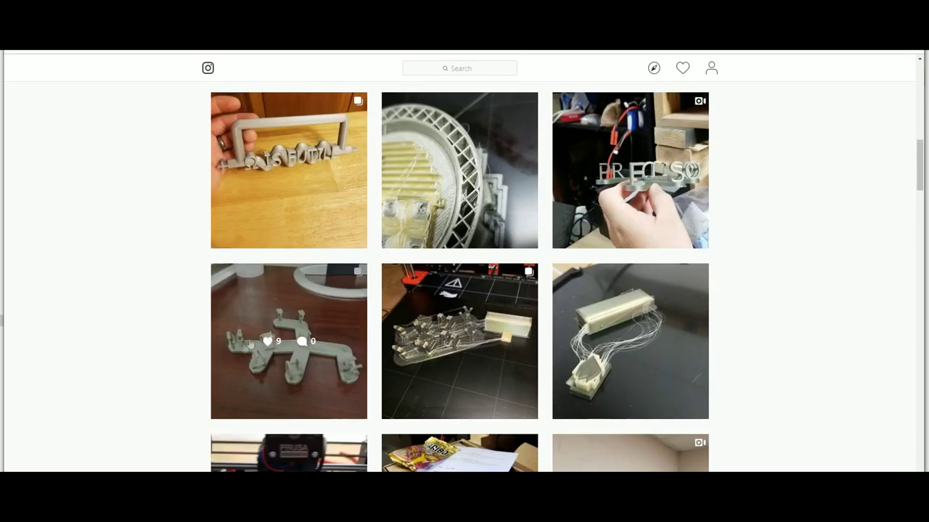
# - View the twisty letter sculpture post and the jumbled letter print video
pyautogui.click(295, 313)
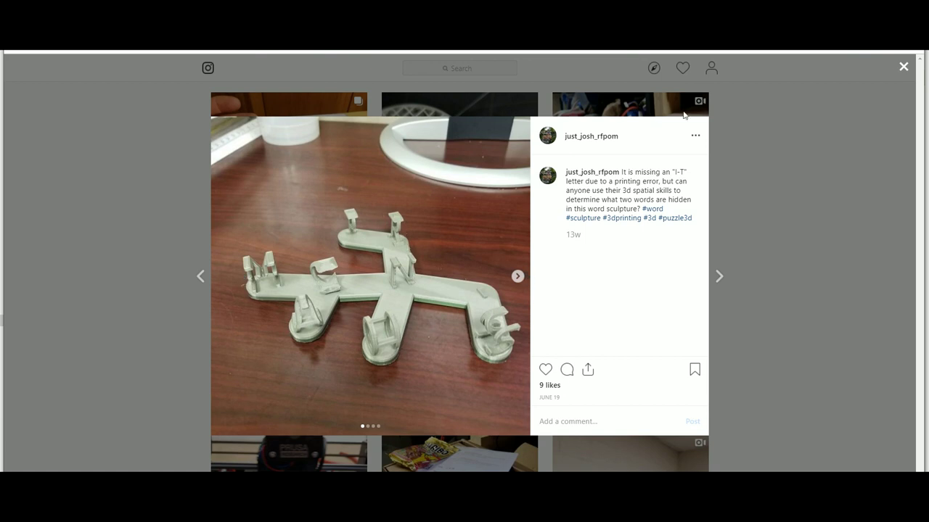
pyautogui.click(903, 67)
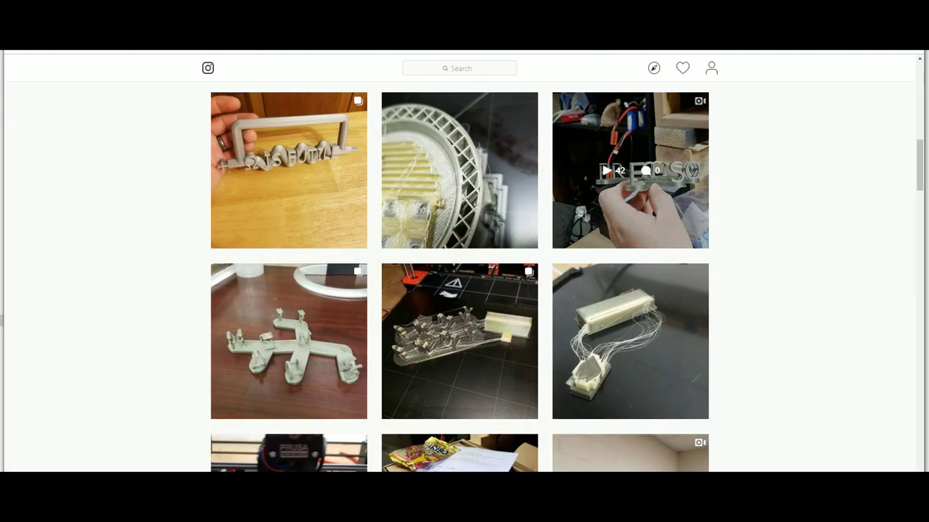
pyautogui.click(608, 173)
pyautogui.click(376, 275)
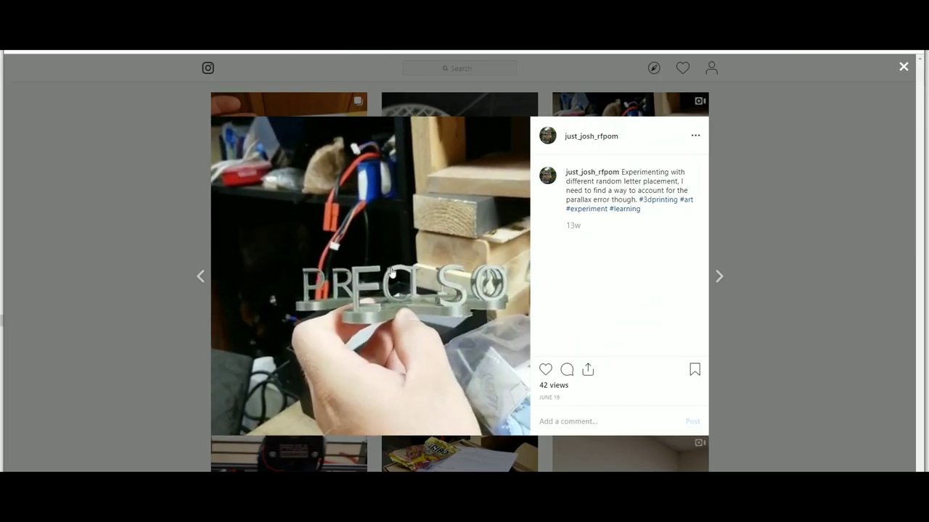
pyautogui.click(903, 67)
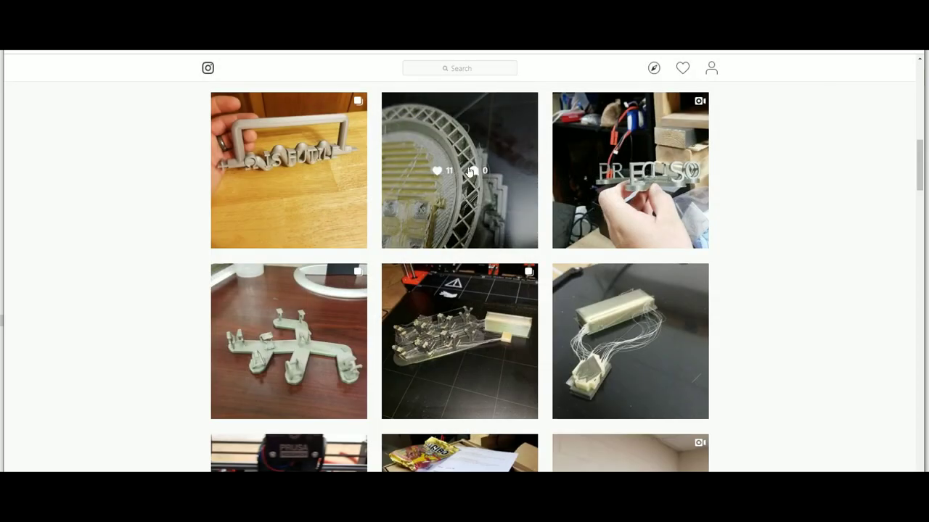
pyautogui.scroll(-1, 639, 230)
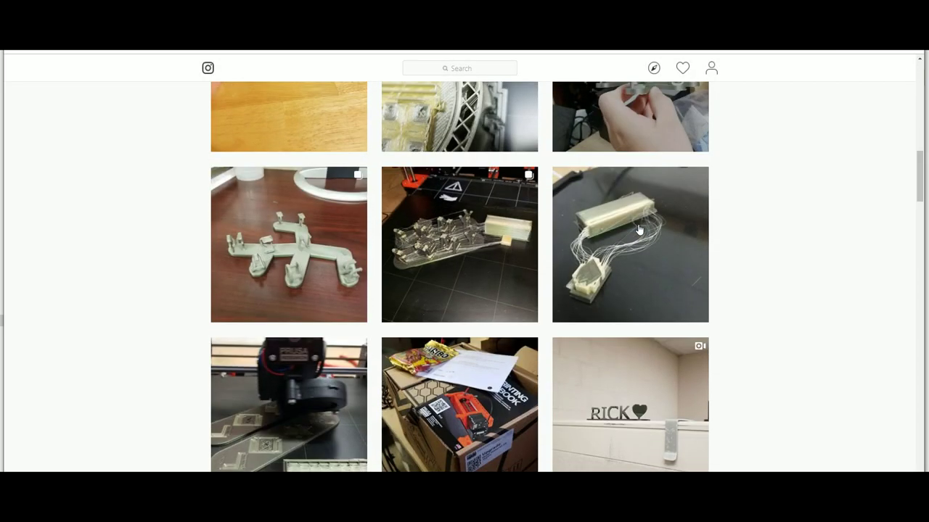
pyautogui.scroll(-2, 434, 298)
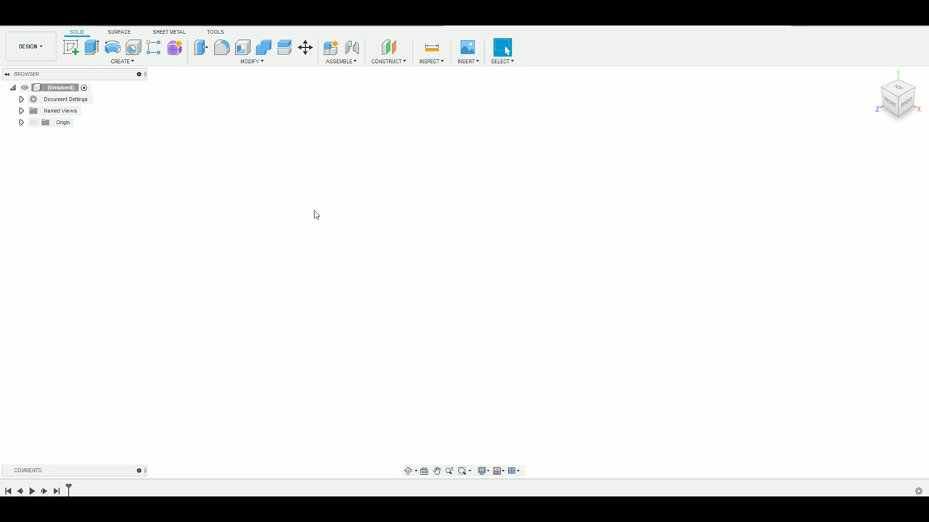
# - Start a sketch on the front plane and place a sketch text start point
pyautogui.click(70, 47)
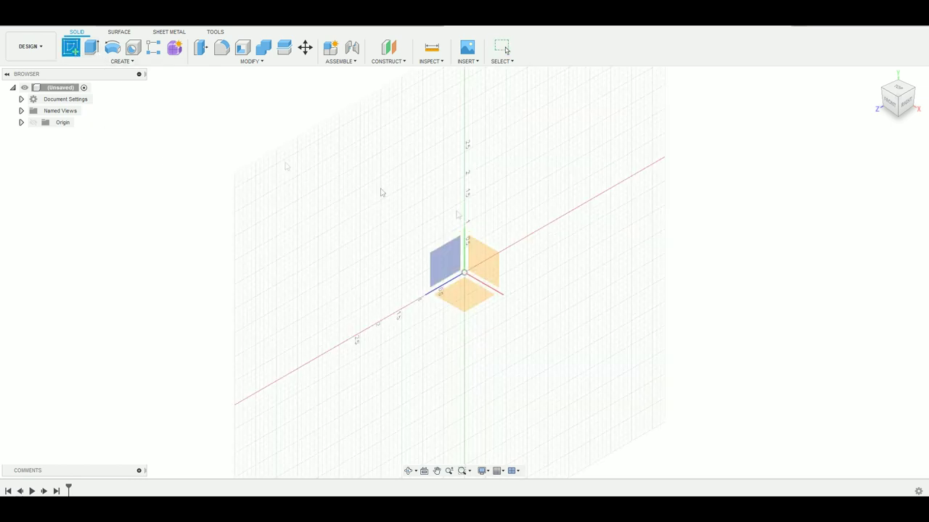
pyautogui.click(475, 265)
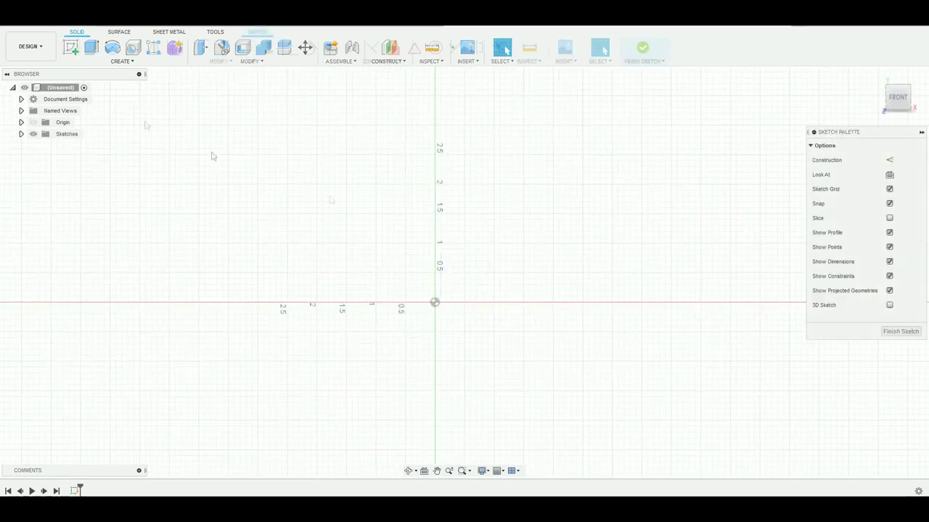
pyautogui.click(121, 61)
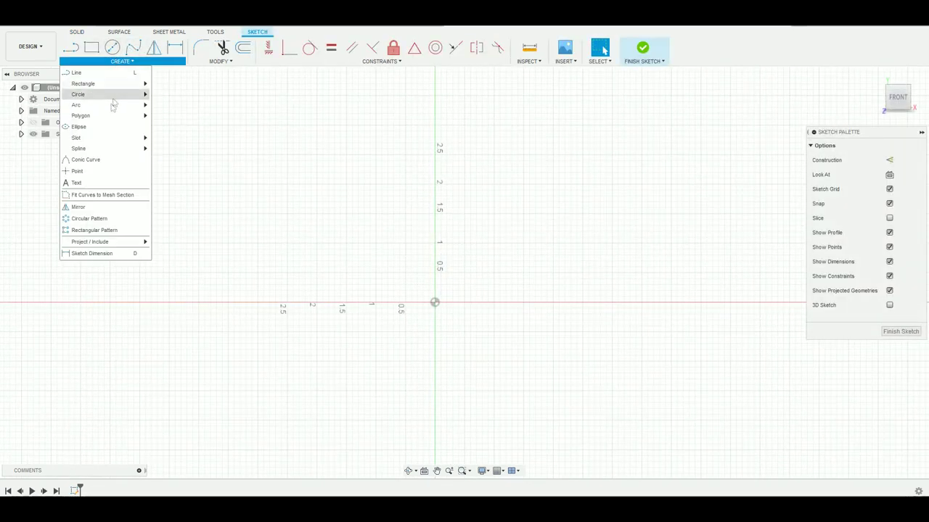
pyautogui.click(104, 184)
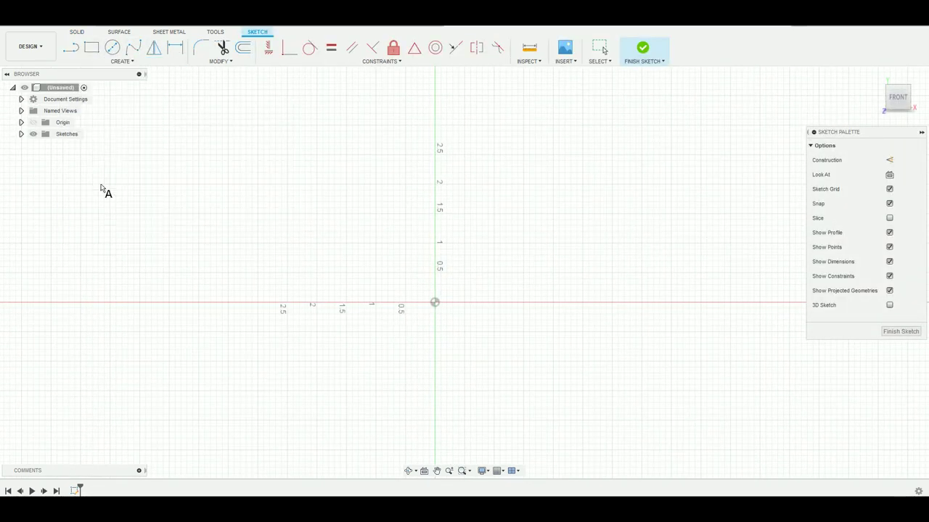
pyautogui.click(423, 260)
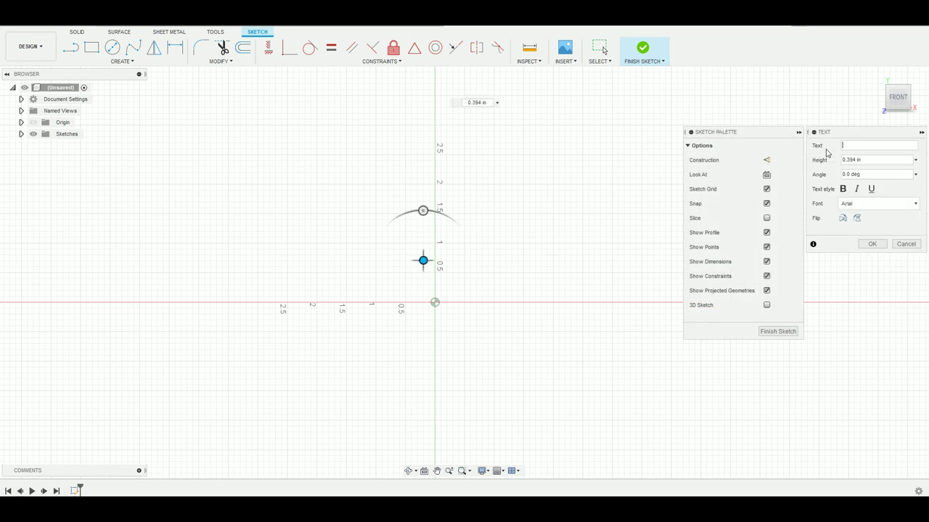
# - Set the sketch text to OHIO in Tahoma at 1.1 in height
pyautogui.click(862, 206)
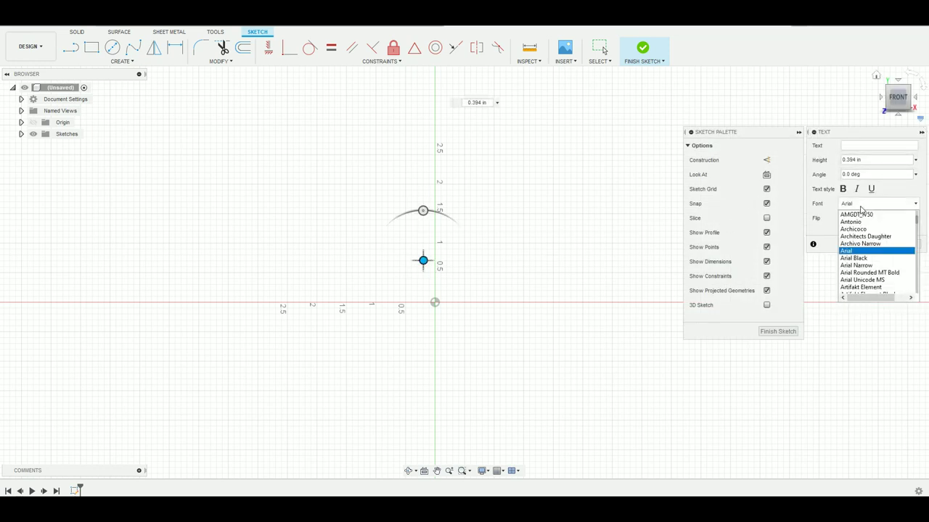
pyautogui.scroll(-15, 861, 218)
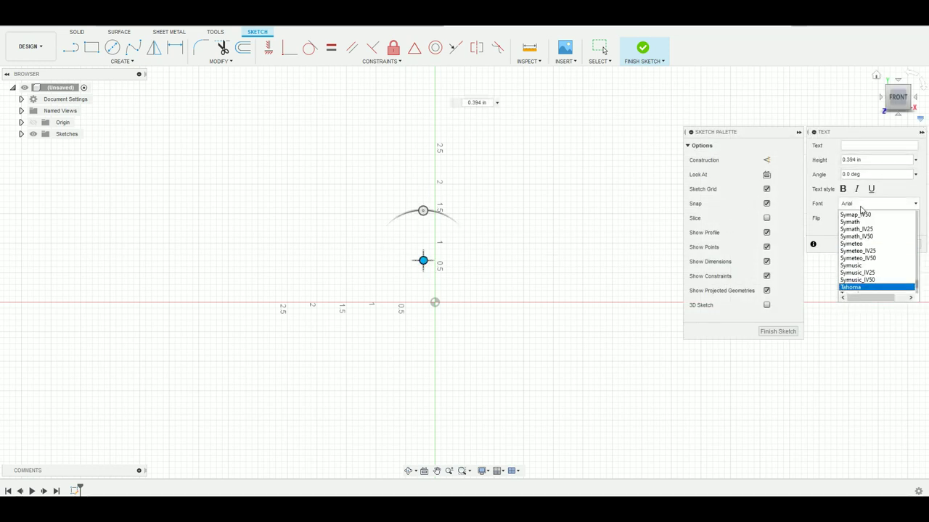
pyautogui.click(853, 287)
pyautogui.click(856, 144)
pyautogui.click(860, 161)
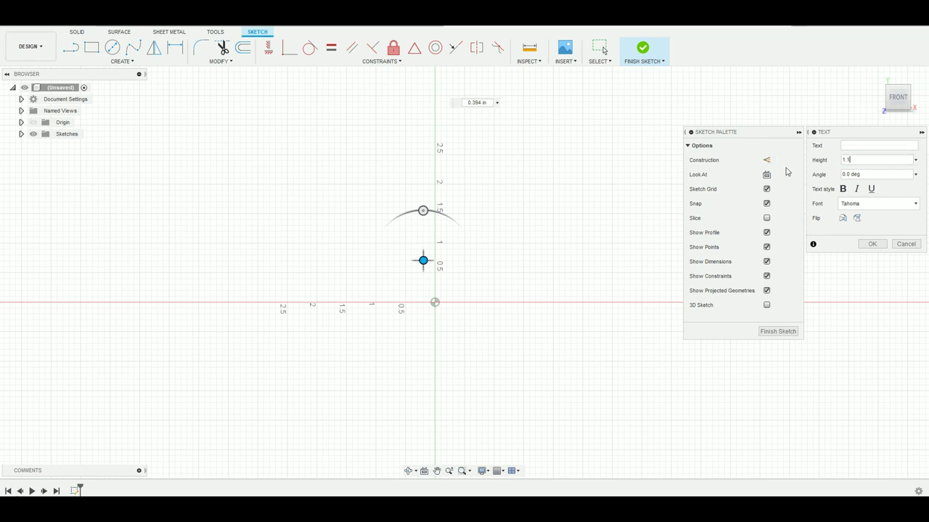
pyautogui.click(857, 145)
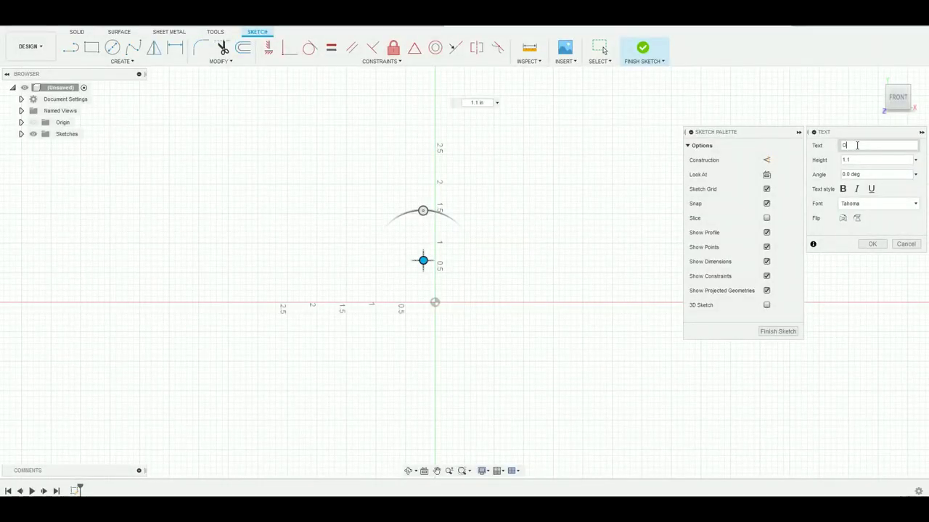
pyautogui.write('OHIO')
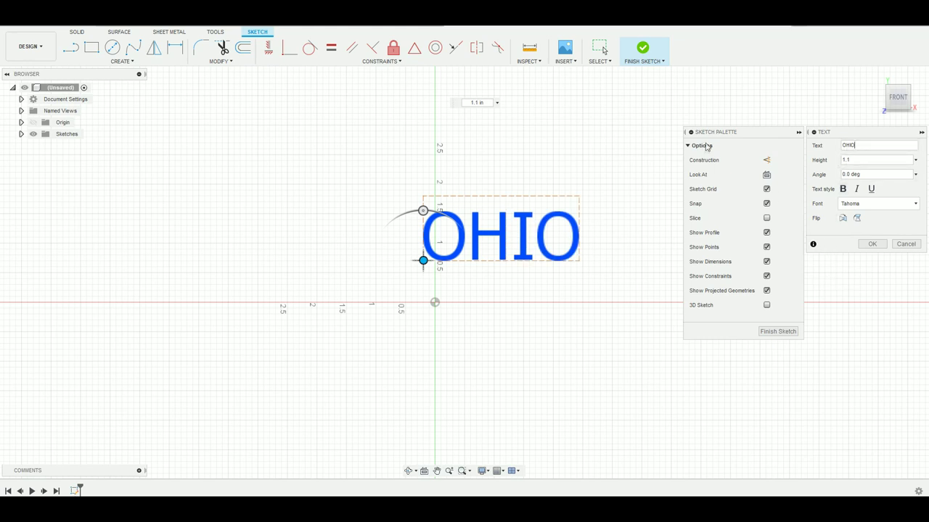
pyautogui.click(872, 244)
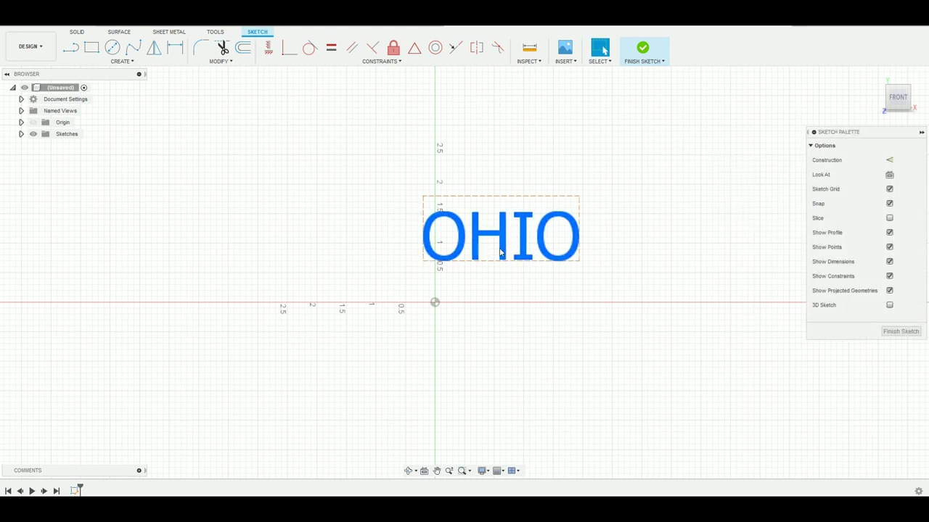
# - Drag the OHIO text down so its baseline sits on the X axis at the origin
pyautogui.moveTo(505, 240); pyautogui.dragTo(431, 283)
pyautogui.scroll(10, 430, 283)
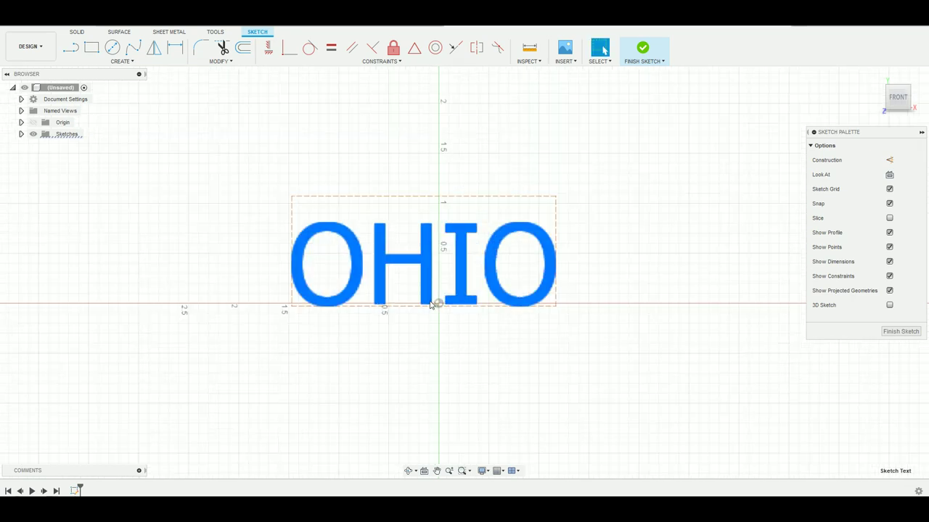
pyautogui.scroll(-3, 388, 268)
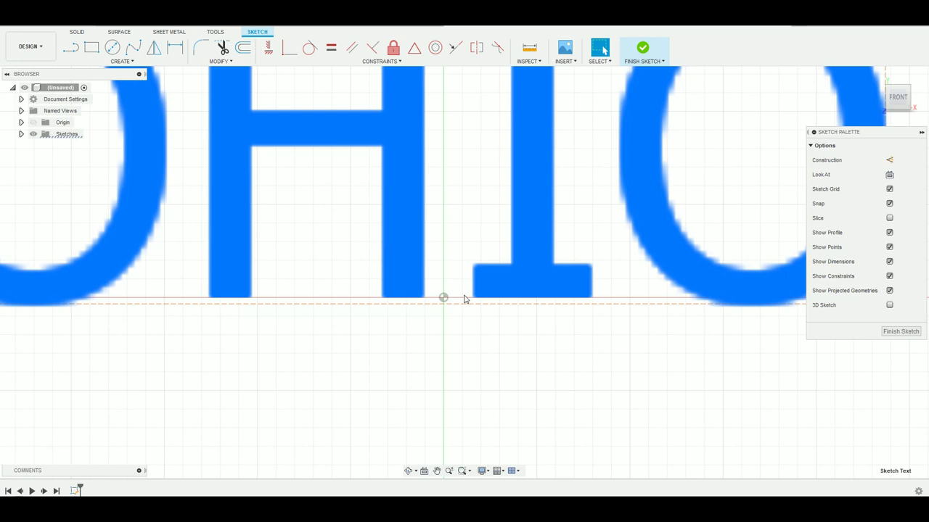
pyautogui.scroll(2, 431, 300)
pyautogui.scroll(-6, 448, 298)
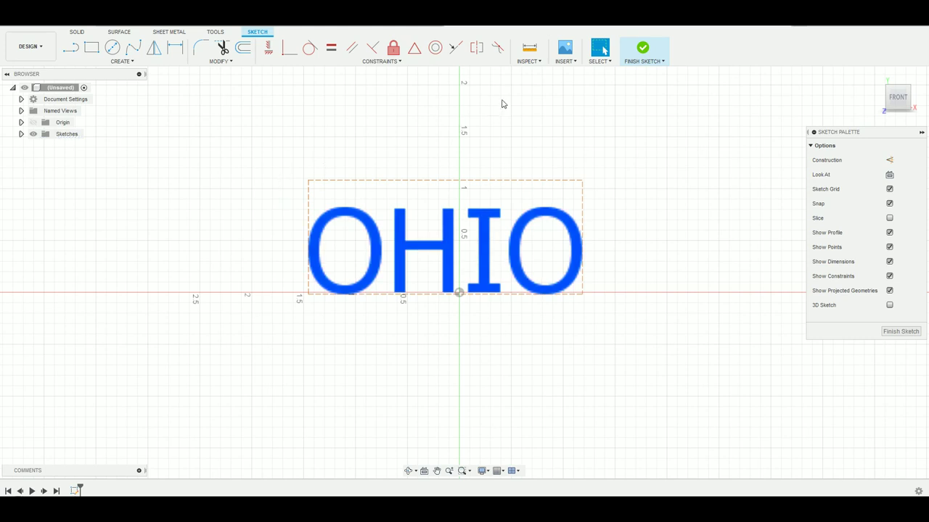
pyautogui.click(564, 50)
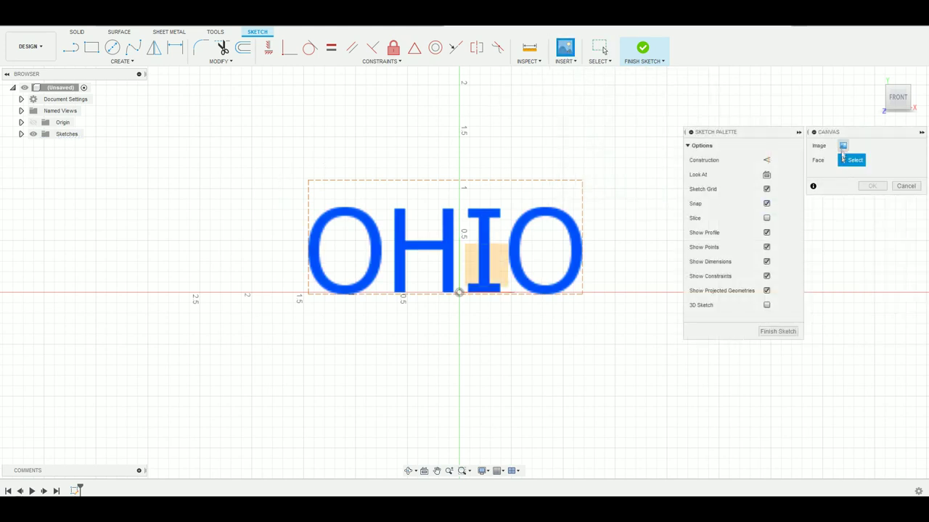
# - Insert Ohio.jpg as a canvas image on the sketch face
pyautogui.click(844, 145)
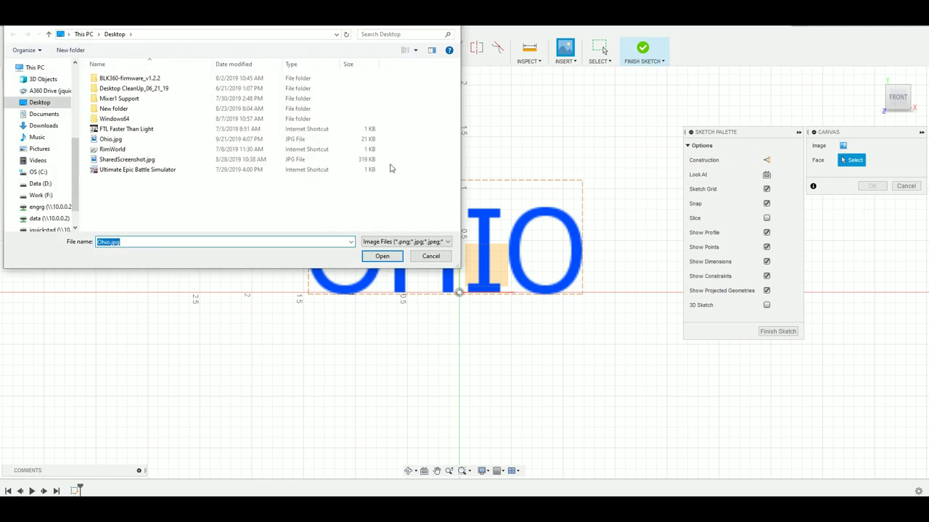
pyautogui.click(348, 139)
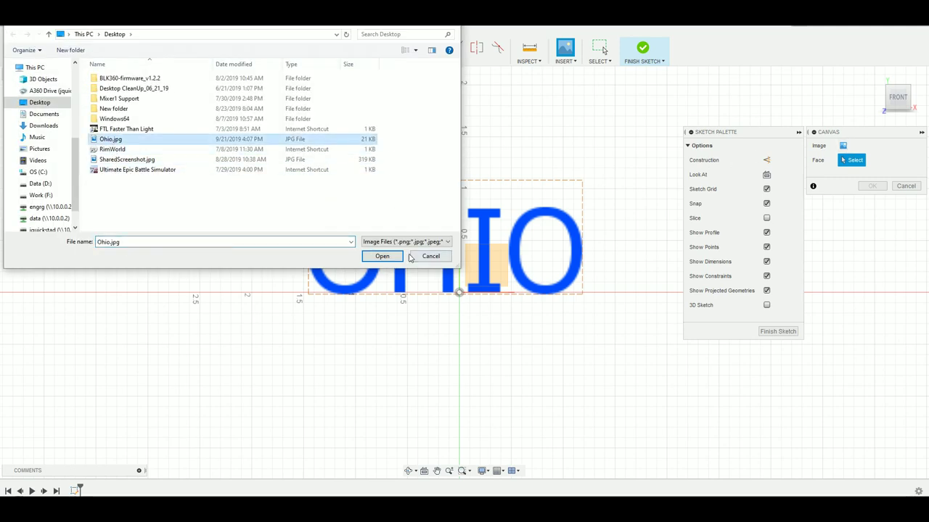
pyautogui.click(378, 257)
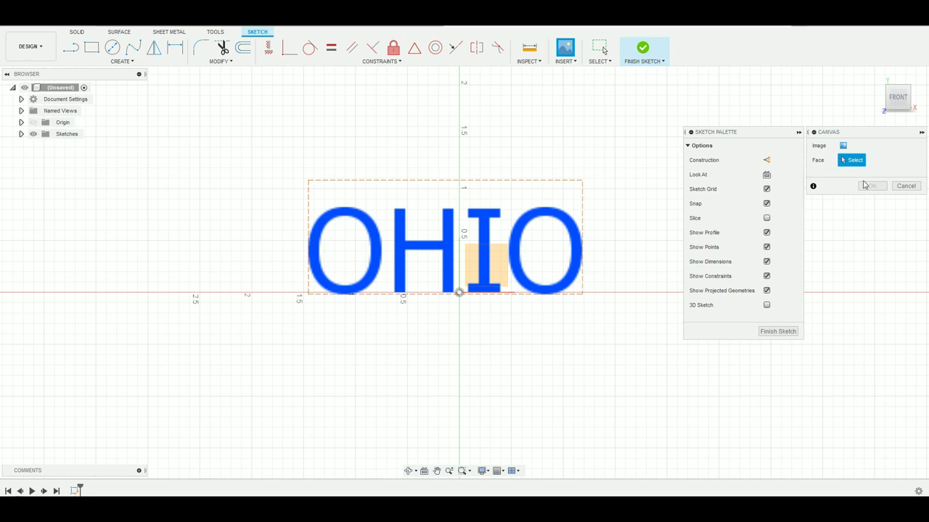
pyautogui.click(497, 279)
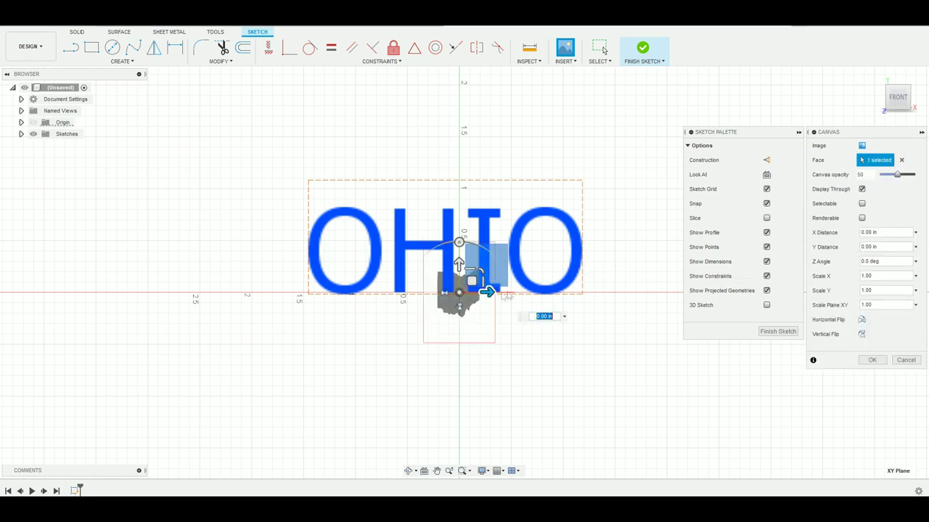
# - Position the Ohio image right of the OHIO text and scale it to 0.956
pyautogui.moveTo(472, 281); pyautogui.dragTo(626, 255)
pyautogui.moveTo(656, 225); pyautogui.dragTo(657, 222)
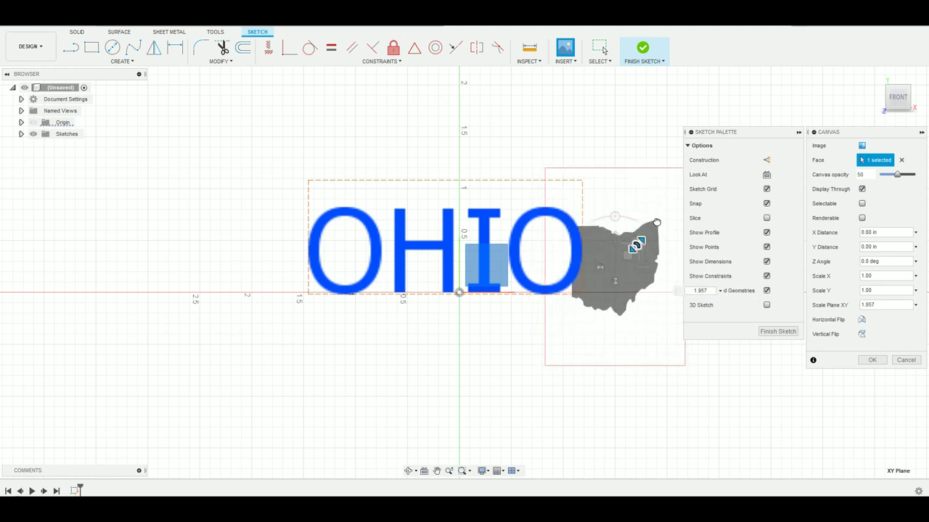
pyautogui.moveTo(628, 256); pyautogui.dragTo(646, 242)
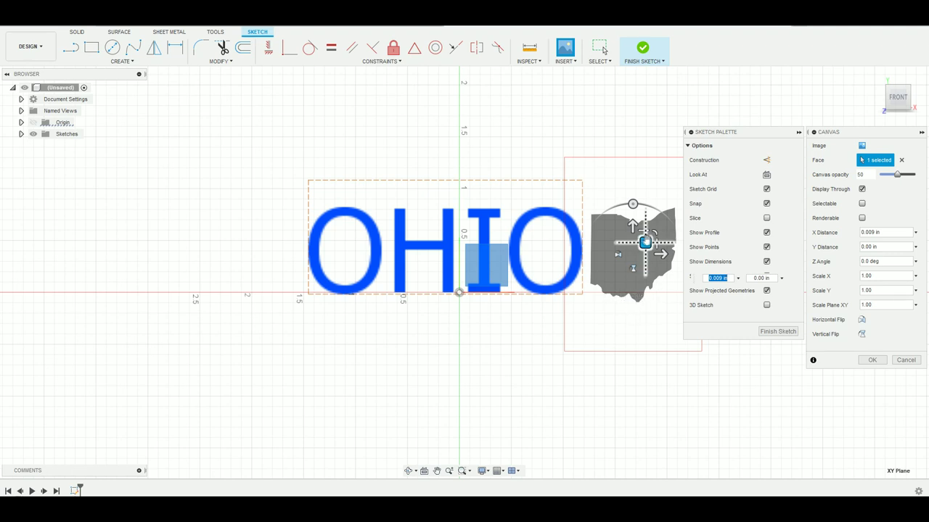
pyautogui.moveTo(645, 244); pyautogui.dragTo(645, 241)
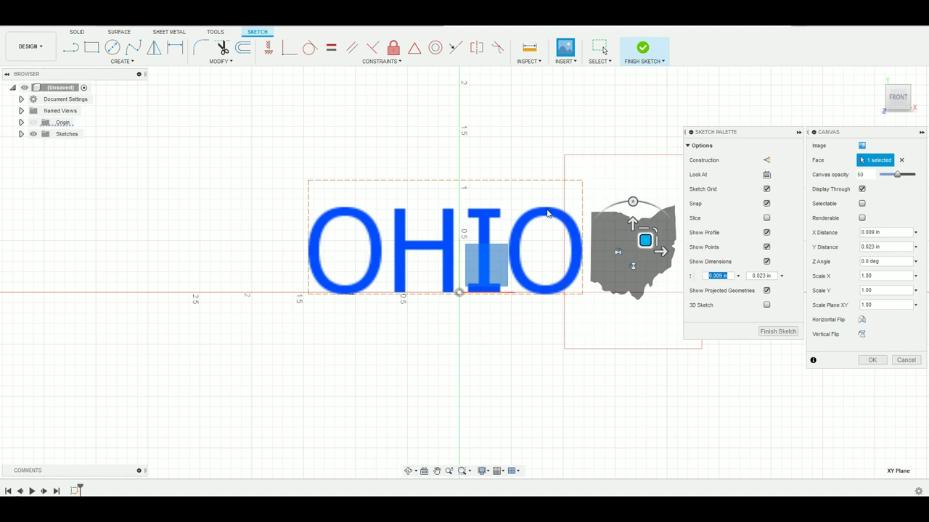
pyautogui.click(655, 231)
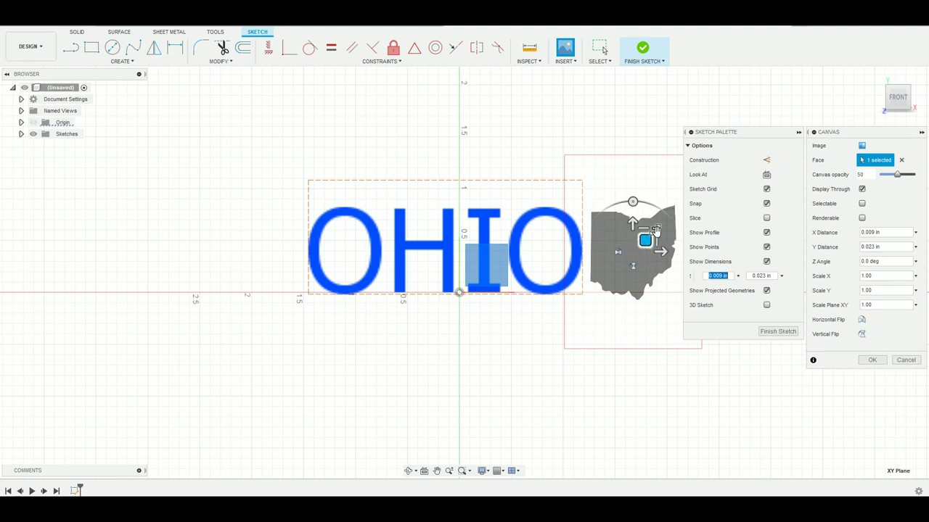
pyautogui.moveTo(655, 231); pyautogui.dragTo(656, 233)
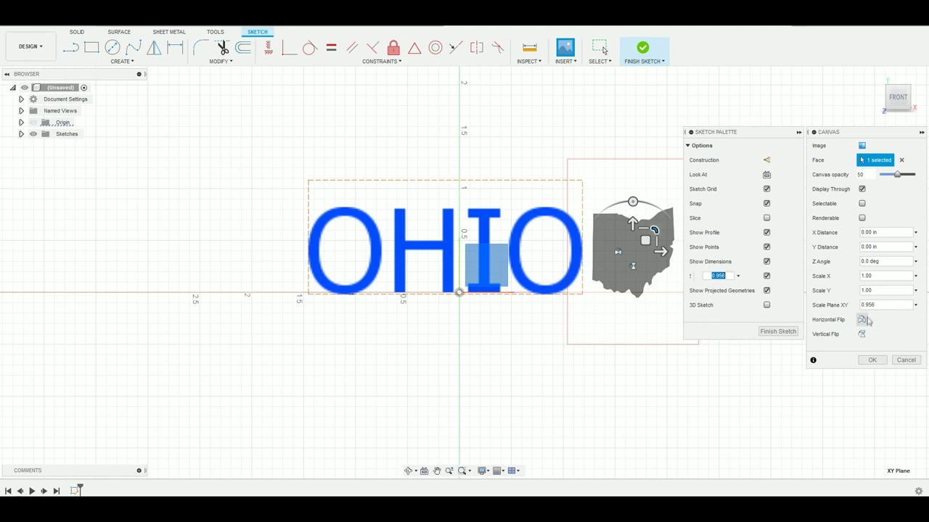
pyautogui.click(871, 361)
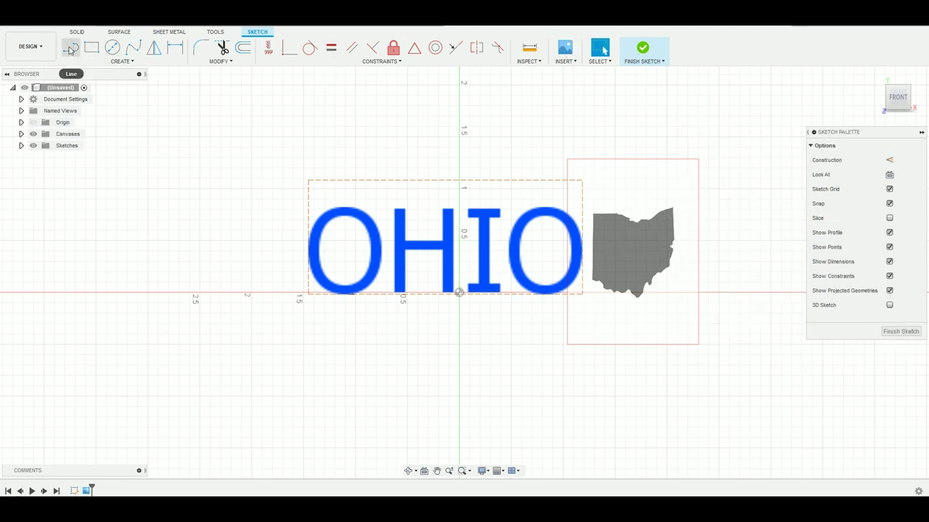
# - Start the Ohio outline at the top-right corner and trace lines down the east border
pyautogui.scroll(10, 651, 200)
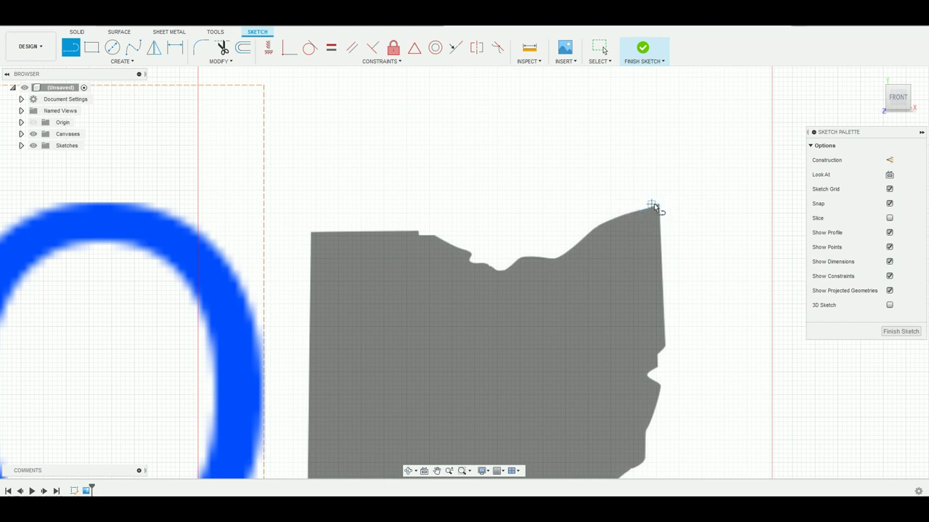
pyautogui.scroll(5, 655, 206)
pyautogui.click(658, 208)
pyautogui.scroll(-8, 662, 240)
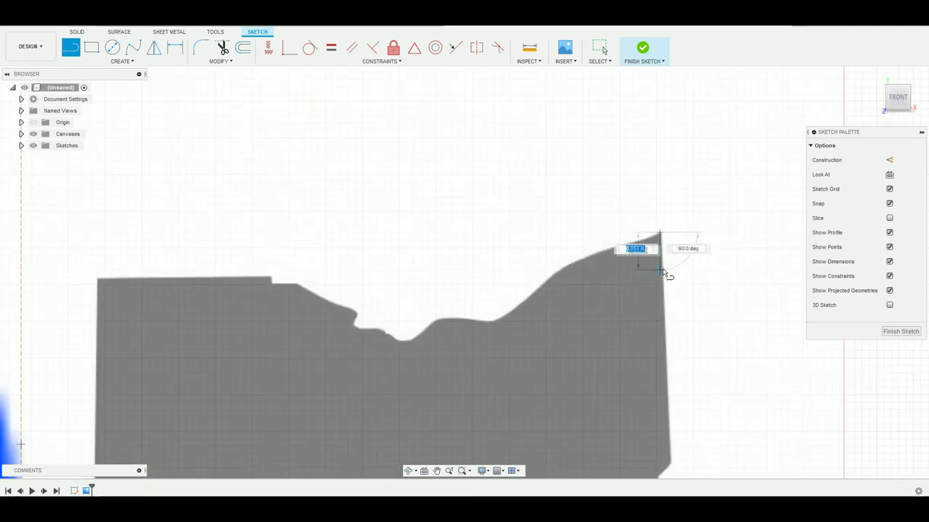
pyautogui.scroll(12, 667, 468)
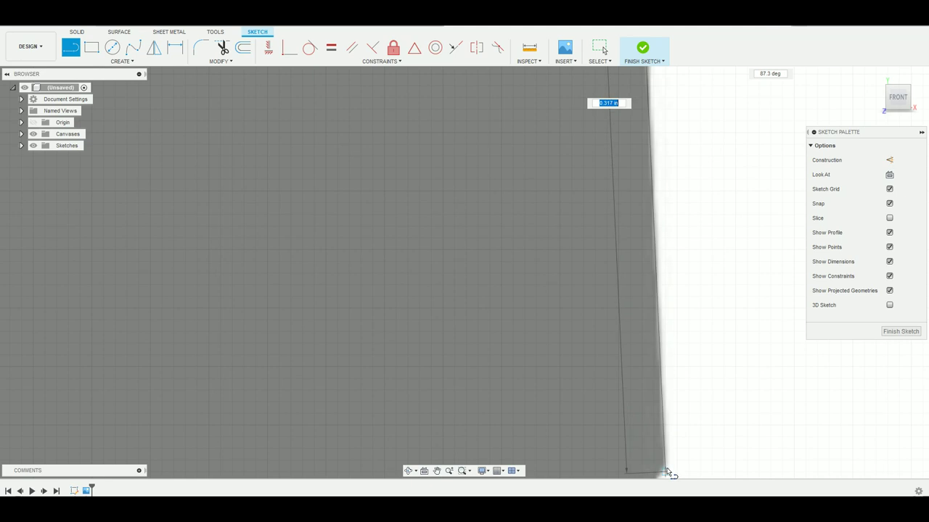
pyautogui.click(666, 468)
pyautogui.scroll(-5, 668, 479)
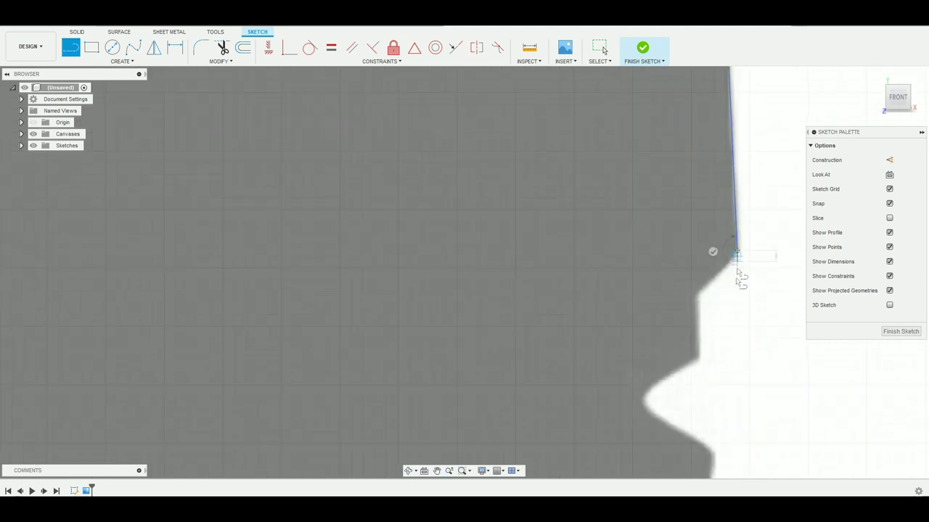
pyautogui.click(703, 293)
pyautogui.click(703, 360)
pyautogui.click(646, 389)
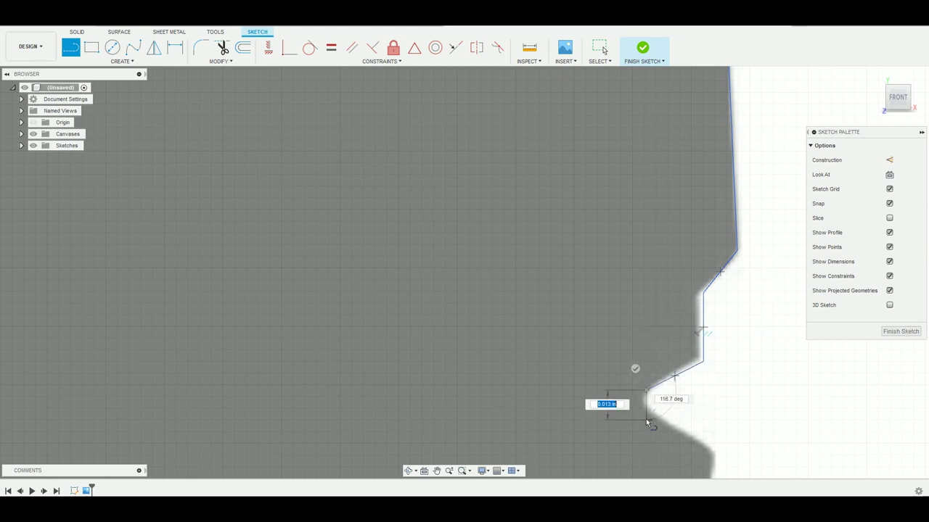
pyautogui.click(708, 448)
pyautogui.moveTo(708, 471); pyautogui.dragTo(728, 216, button='middle')
pyautogui.click(724, 244)
pyautogui.click(684, 375)
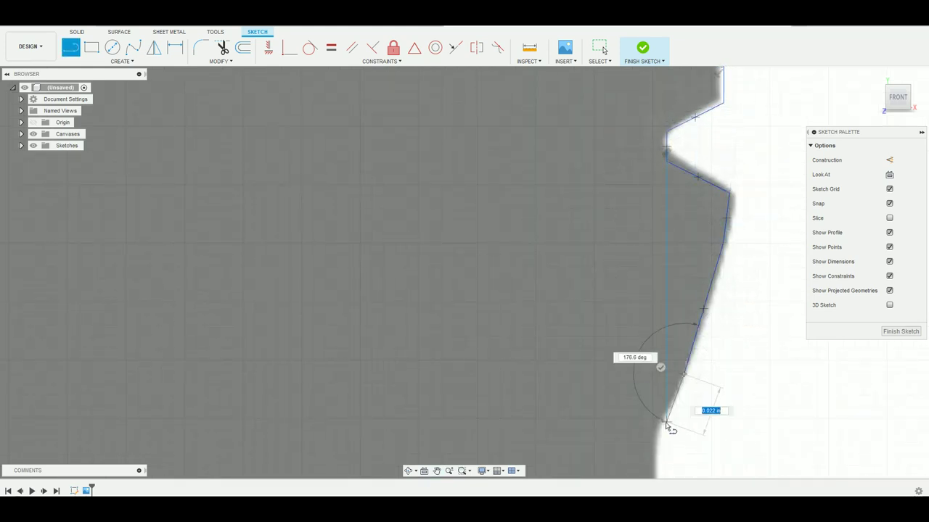
pyautogui.moveTo(660, 431)
pyautogui.mouseDown(button='middle')
pyautogui.moveTo(649, 290)
pyautogui.moveTo(670, 191)
pyautogui.moveTo(653, 353)
pyautogui.moveTo(740, 278)
pyautogui.mouseUp(button='middle')
# - Trace the coastline notch up to its peak and the coastline left of it
pyautogui.moveTo(508, 445); pyautogui.dragTo(511, 344, button='middle')
pyautogui.click(732, 234)
pyautogui.click(675, 273)
pyautogui.click(545, 288)
pyautogui.moveTo(545, 421); pyautogui.dragTo(622, 259, button='middle')
pyautogui.click(558, 344)
pyautogui.click(492, 344)
pyautogui.click(455, 293)
pyautogui.click(412, 274)
pyautogui.click(353, 175)
pyautogui.click(199, 239)
pyautogui.click(121, 241)
pyautogui.moveTo(29, 239)
pyautogui.mouseDown(button='middle')
pyautogui.moveTo(282, 213)
pyautogui.moveTo(326, 286)
pyautogui.mouseUp(button='middle')
pyautogui.click(324, 283)
pyautogui.moveTo(326, 170); pyautogui.dragTo(455, 323, button='middle')
# - Continue the line outline along the next stretches of the Ohio coastline
pyautogui.rightClick(456, 320)
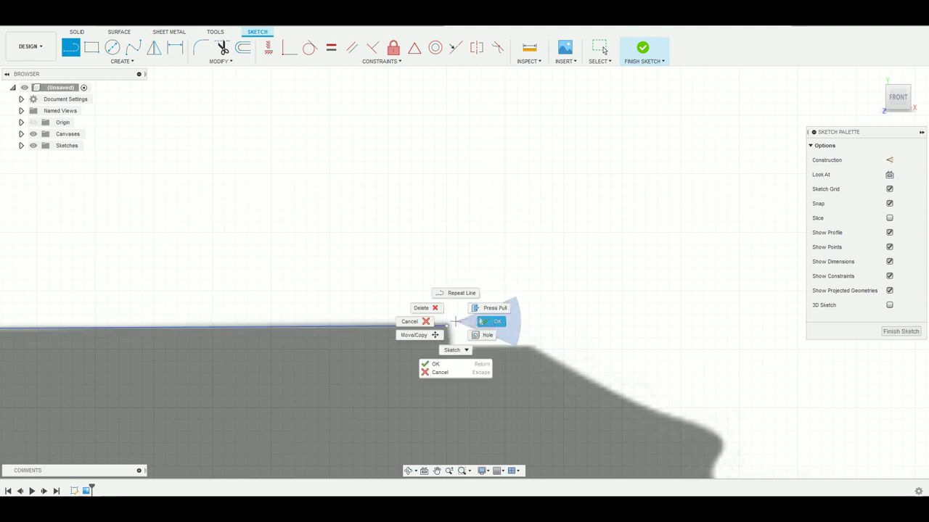
pyautogui.click(457, 344)
pyautogui.click(540, 346)
pyautogui.click(697, 419)
pyautogui.moveTo(735, 441); pyautogui.dragTo(726, 305, button='middle')
pyautogui.click(737, 298)
pyautogui.click(724, 333)
pyautogui.click(786, 343)
pyautogui.click(827, 352)
pyautogui.click(913, 376)
pyautogui.moveTo(913, 375); pyautogui.dragTo(622, 419, button='middle')
pyautogui.click(695, 337)
pyautogui.click(749, 334)
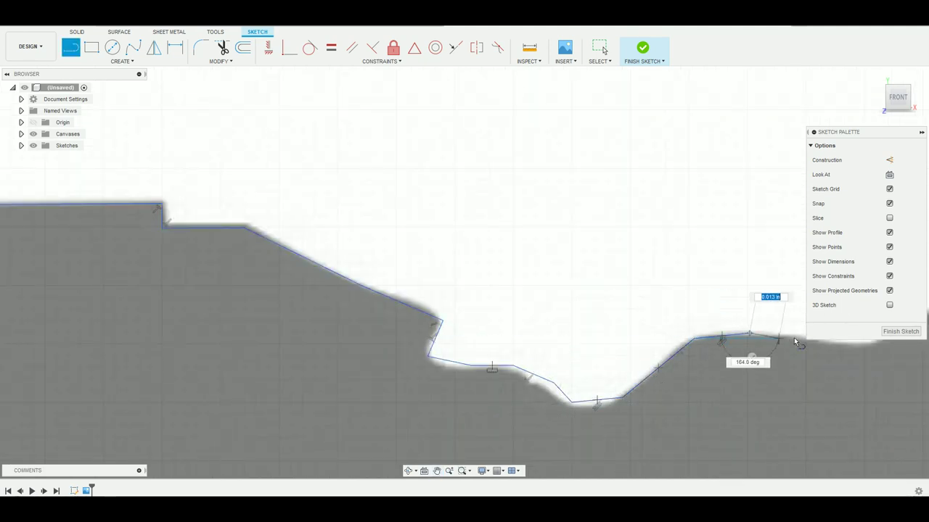
pyautogui.click(798, 334)
pyautogui.moveTo(798, 333); pyautogui.dragTo(467, 388, button='middle')
# - Trace the coastline dip and slope back to the starting corner, closing the outline
pyautogui.click(467, 388)
pyautogui.click(511, 383)
pyautogui.click(556, 381)
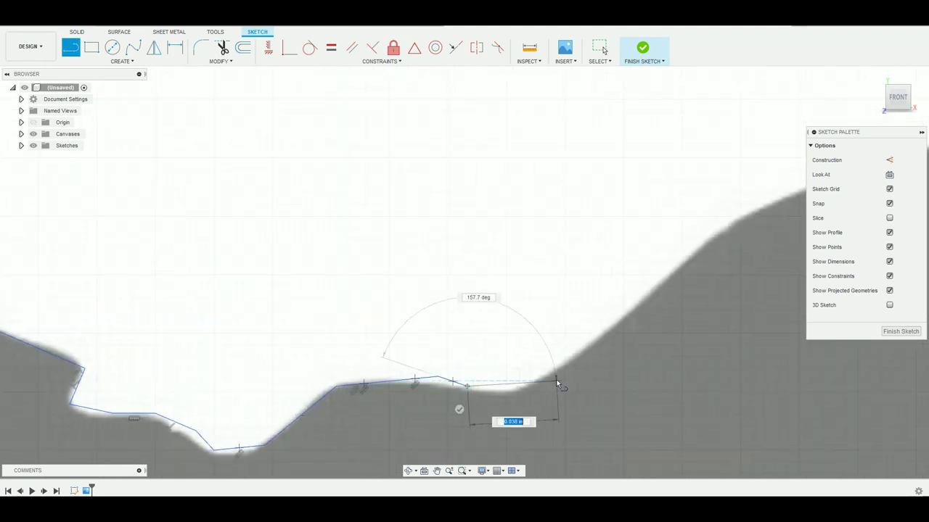
pyautogui.click(622, 328)
pyautogui.click(684, 266)
pyautogui.click(717, 236)
pyautogui.click(750, 208)
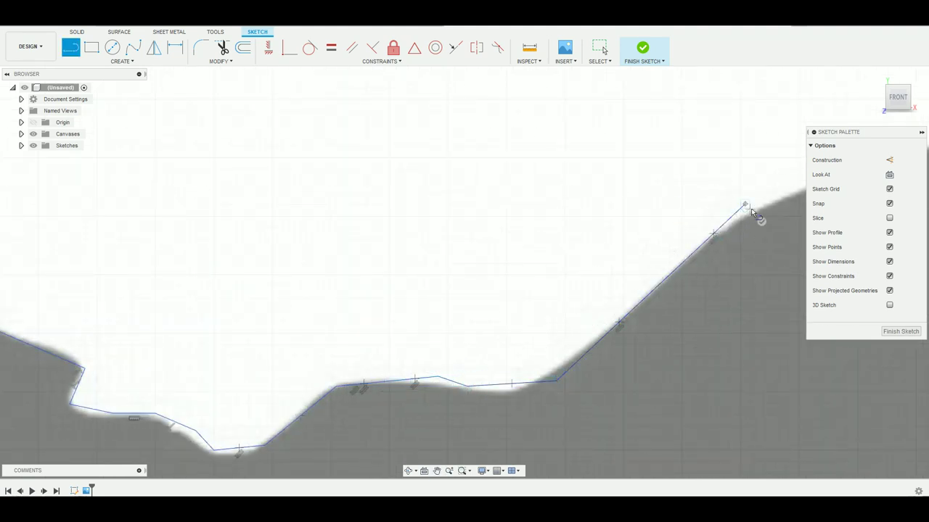
pyautogui.moveTo(754, 210); pyautogui.dragTo(390, 319, button='middle')
pyautogui.click(456, 285)
pyautogui.click(585, 246)
pyautogui.click(627, 232)
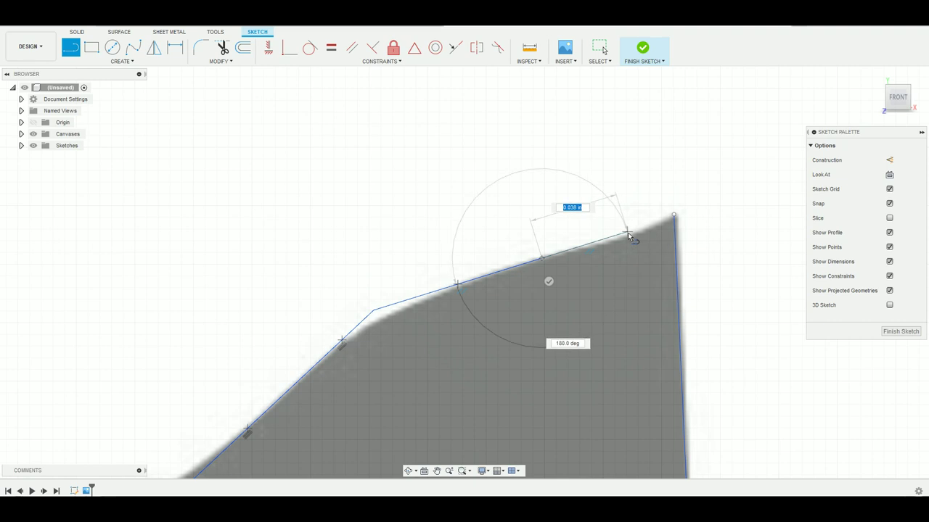
pyautogui.click(673, 216)
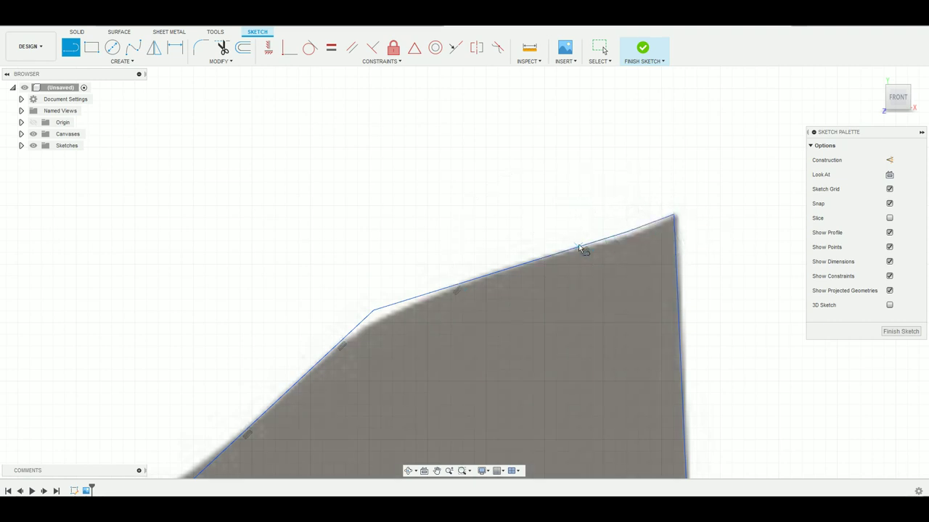
pyautogui.rightClick(586, 222)
pyautogui.click(617, 216)
pyautogui.scroll(-3, 610, 227)
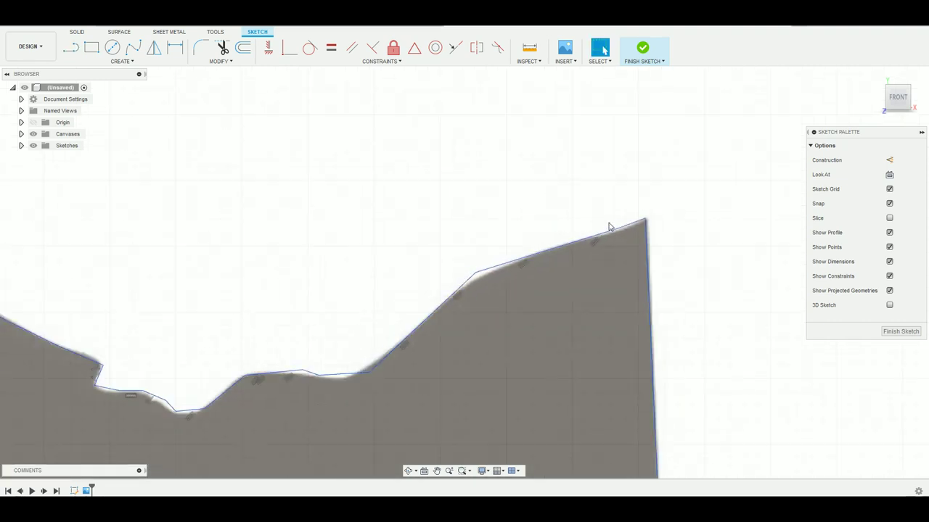
pyautogui.scroll(-6, 609, 227)
pyautogui.moveTo(341, 271); pyautogui.dragTo(494, 271, button='middle')
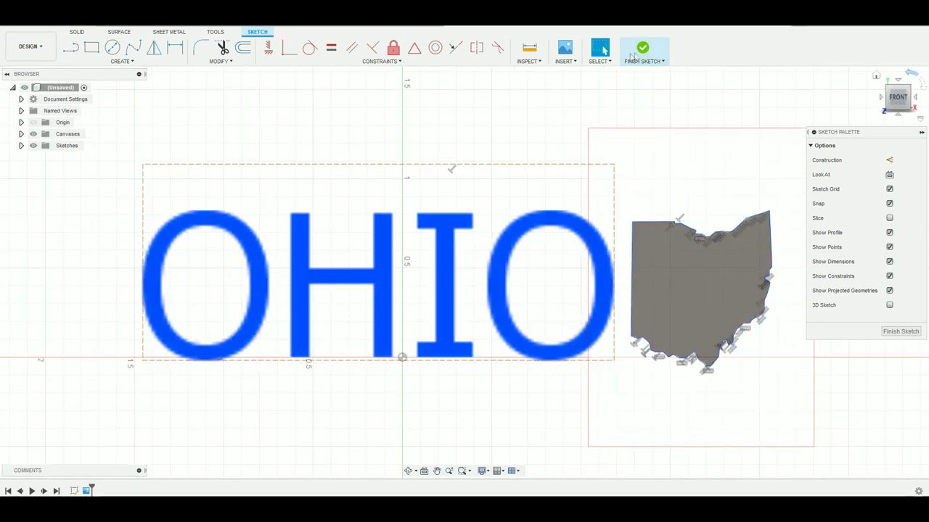
# - Finish the sketch and select the Ohio shape and OHIO letter profiles for extrusion
pyautogui.click(631, 56)
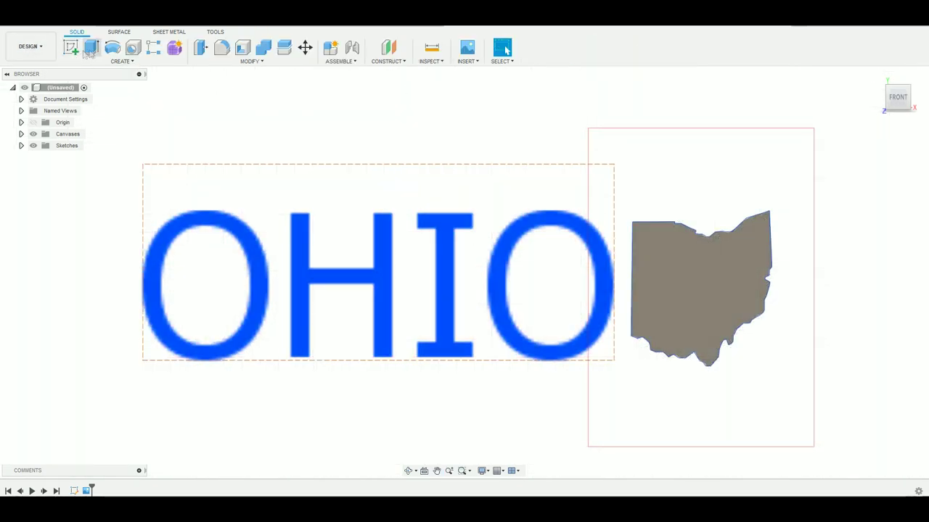
pyautogui.click(90, 48)
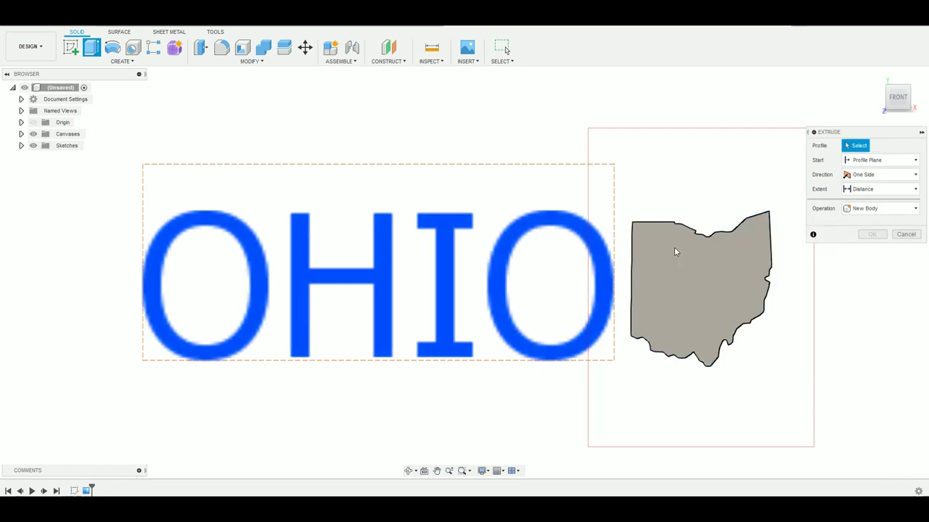
pyautogui.click(676, 252)
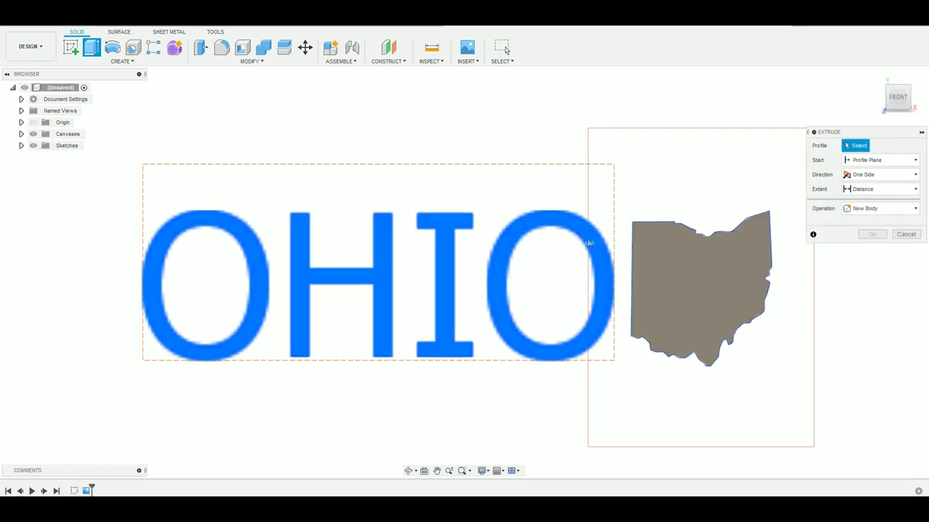
pyautogui.click(703, 261)
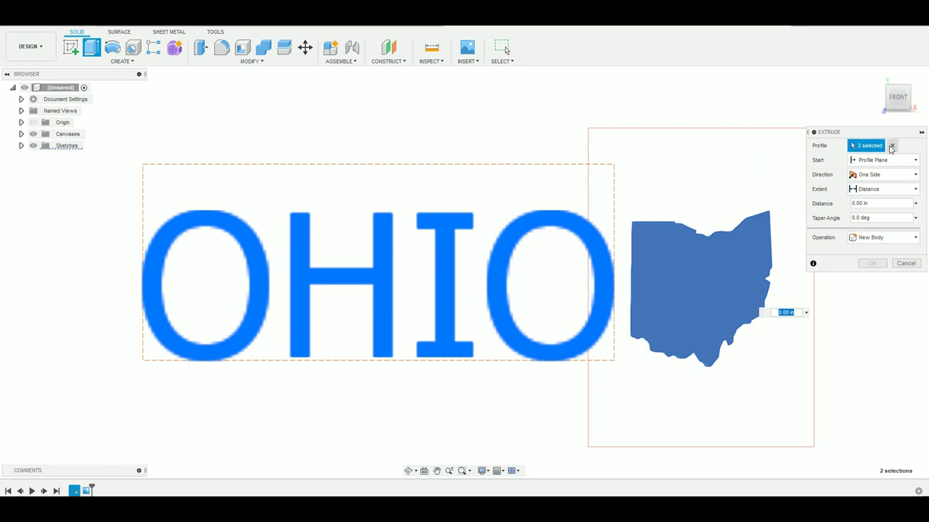
pyautogui.click(892, 146)
pyautogui.click(678, 283)
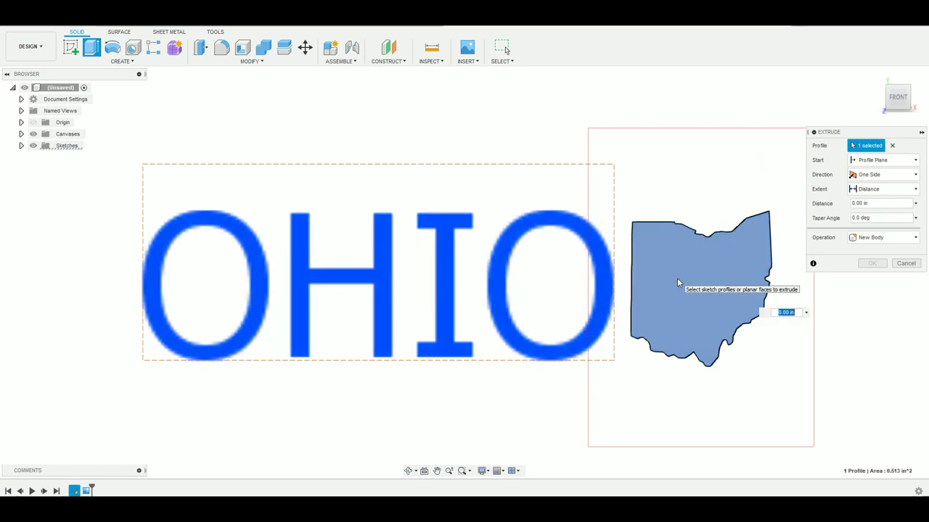
pyautogui.click(583, 229)
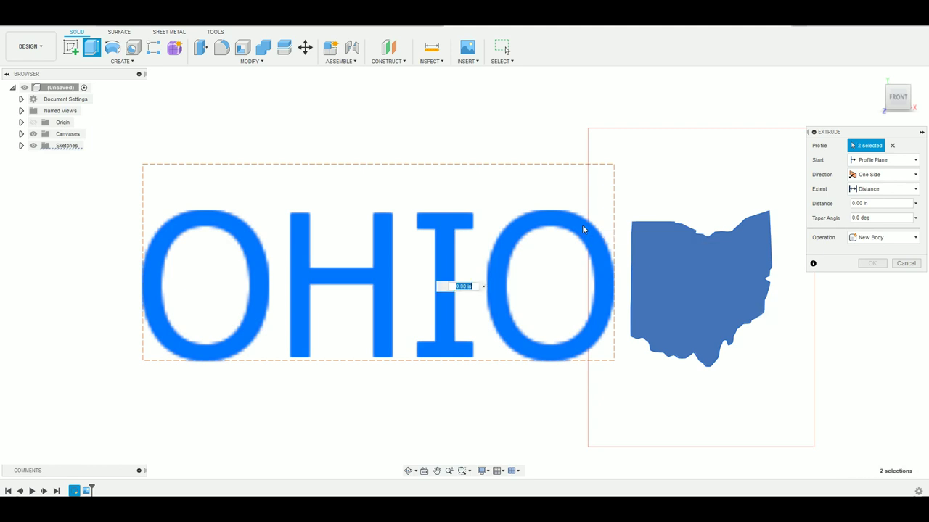
# - Extrude the selected profiles symmetrically 8 in into new solid bodies
pyautogui.click(874, 175)
pyautogui.click(873, 211)
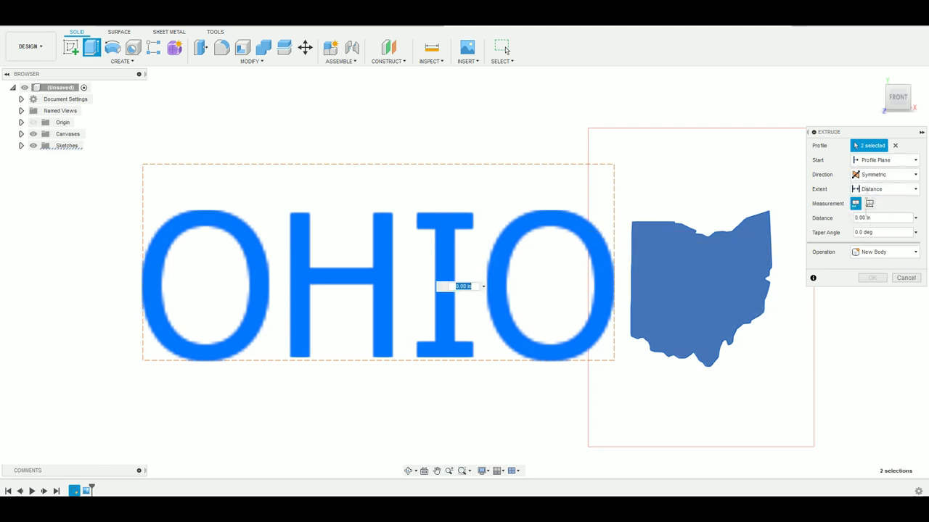
pyautogui.click(880, 218)
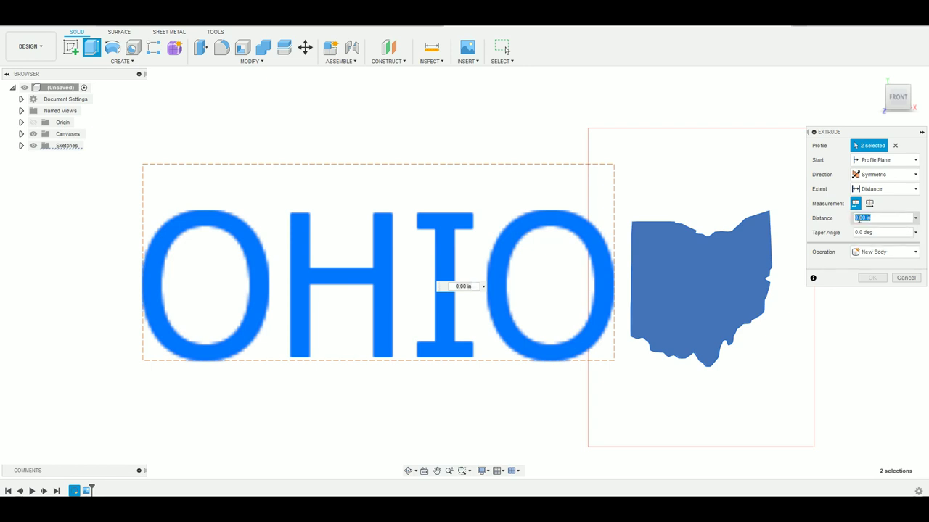
pyautogui.write('8')
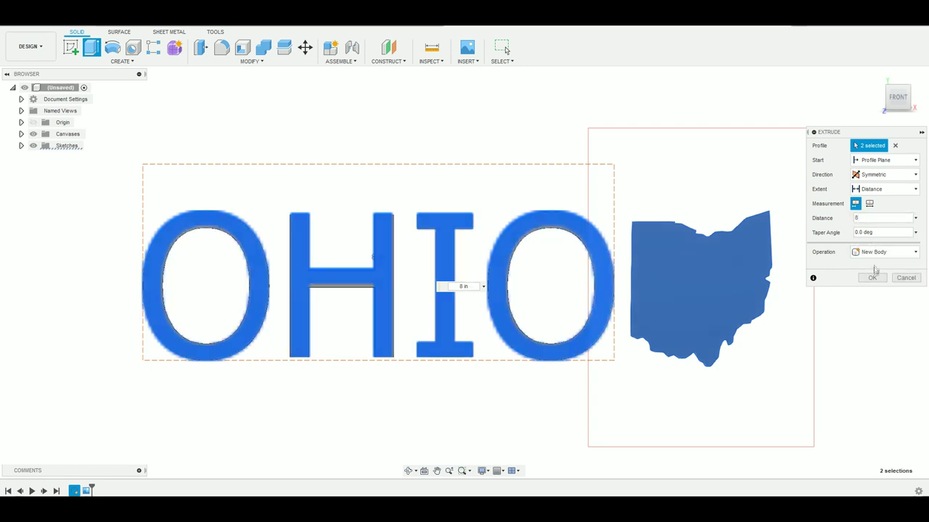
pyautogui.click(872, 278)
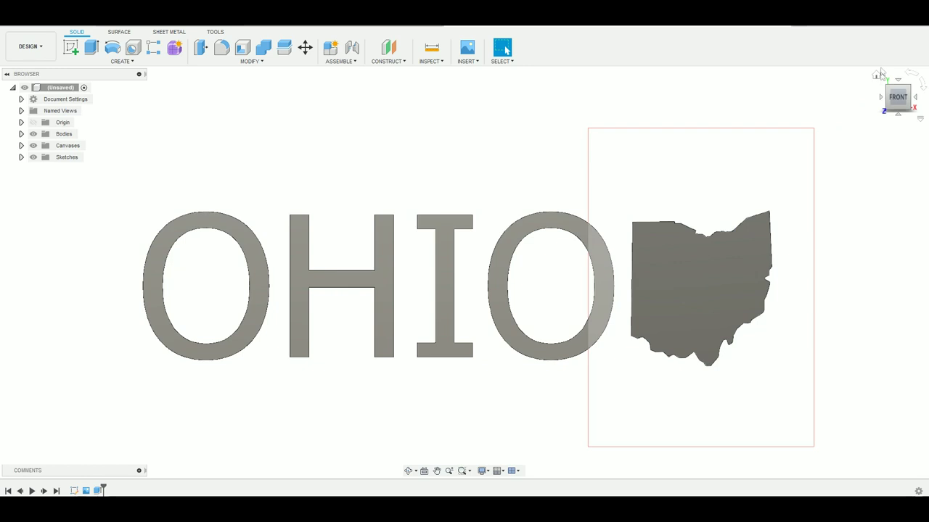
pyautogui.click(908, 90)
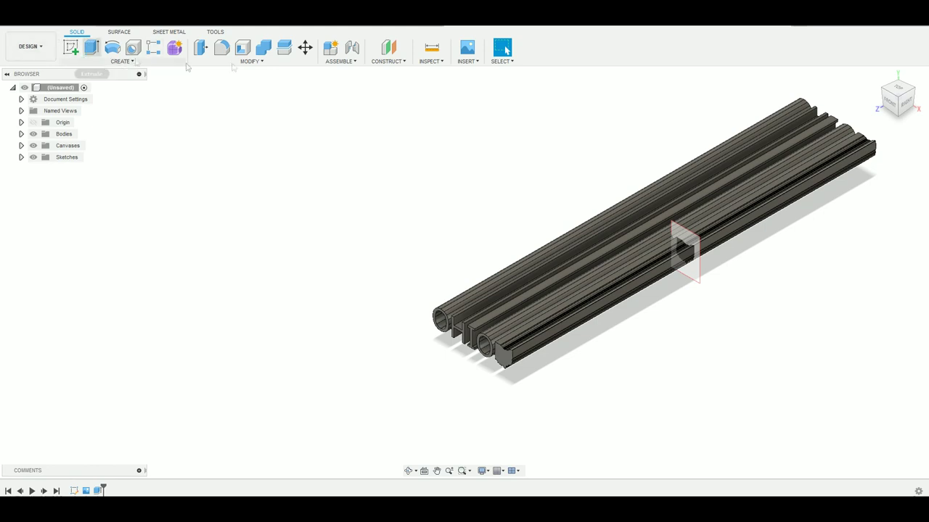
# - Start a sketch on the side plane and place a text start point above the body
pyautogui.click(64, 49)
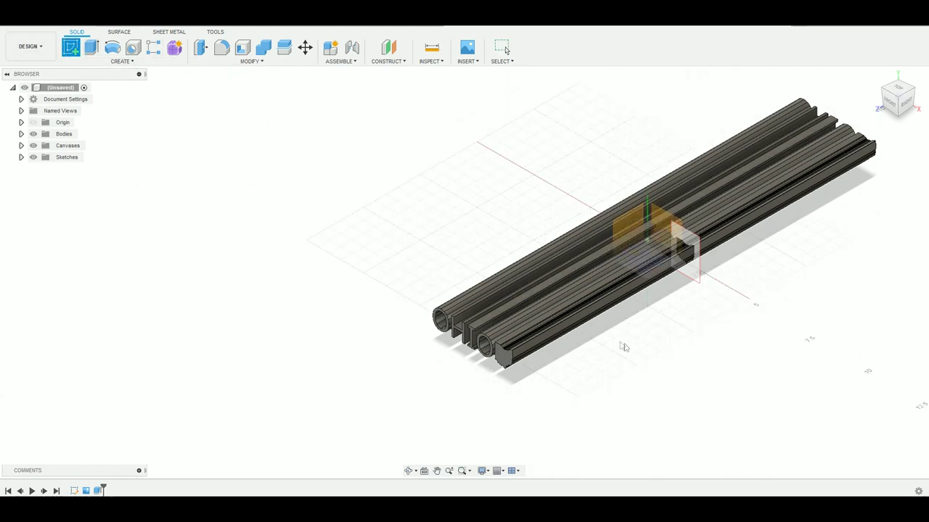
pyautogui.click(630, 232)
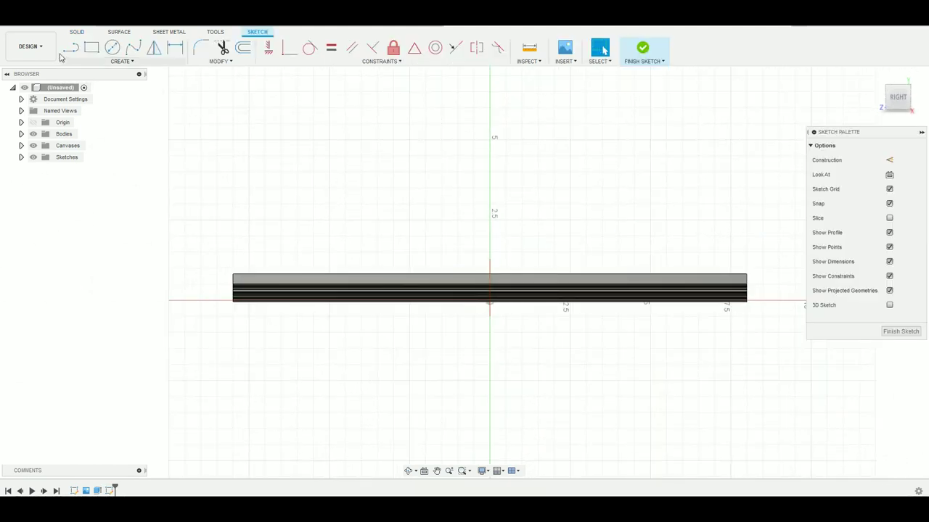
pyautogui.click(119, 64)
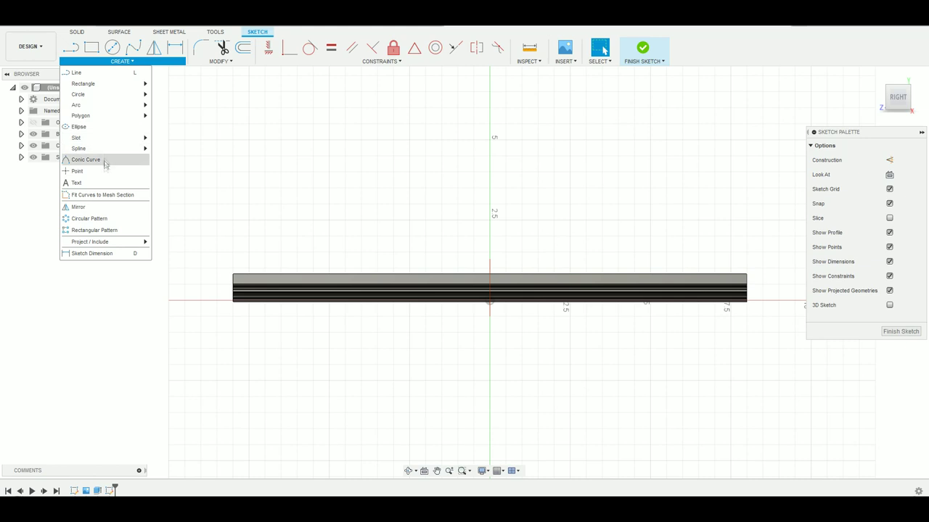
pyautogui.click(75, 182)
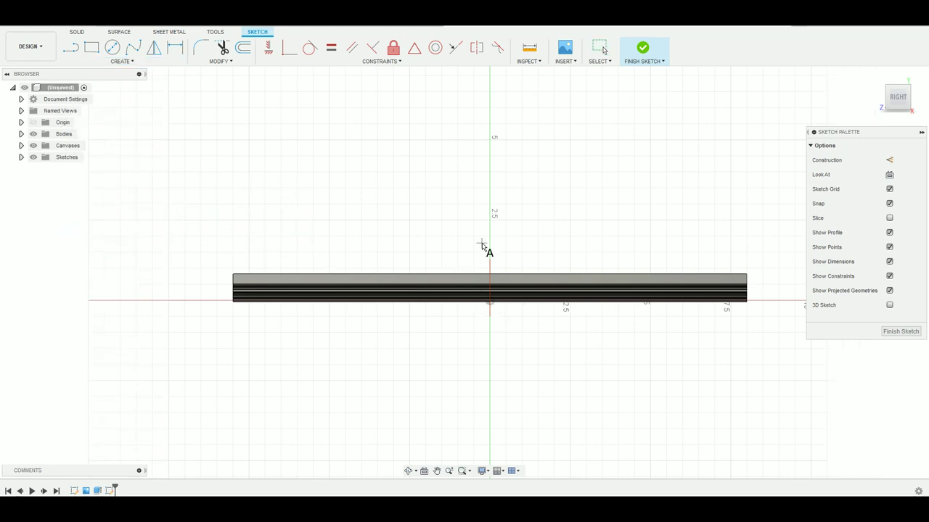
pyautogui.click(458, 252)
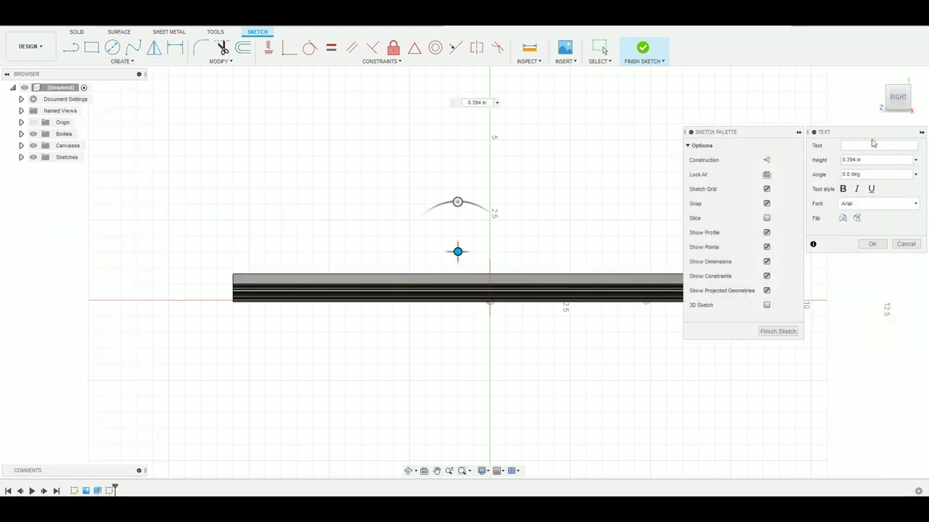
# - Enter the sketch text STATE in Tahoma at 1.1 in height
pyautogui.click(867, 204)
pyautogui.press('t')
pyautogui.click(867, 288)
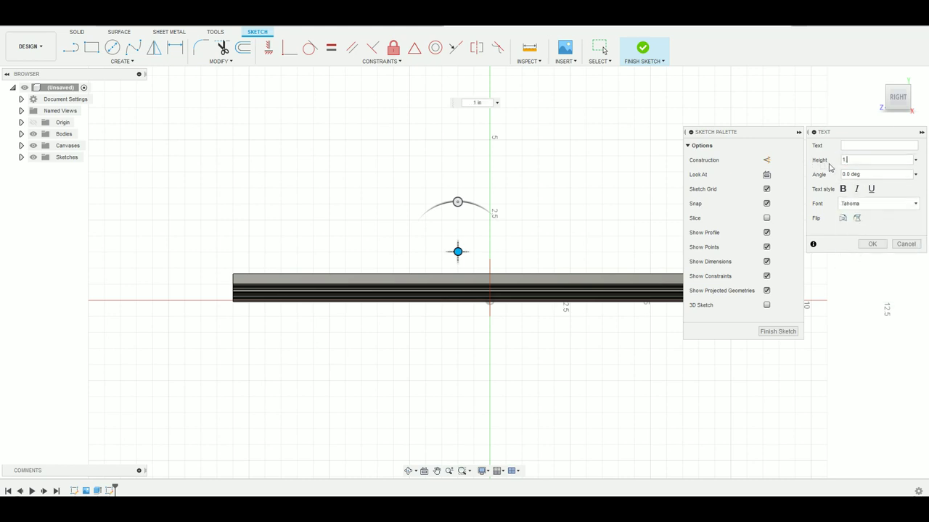
pyautogui.click(842, 144)
pyautogui.write('D')
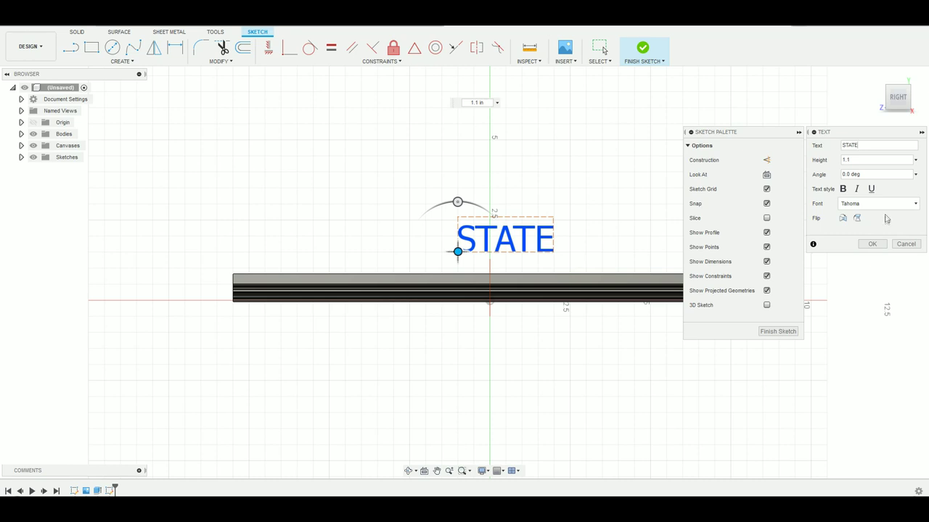
pyautogui.click(873, 244)
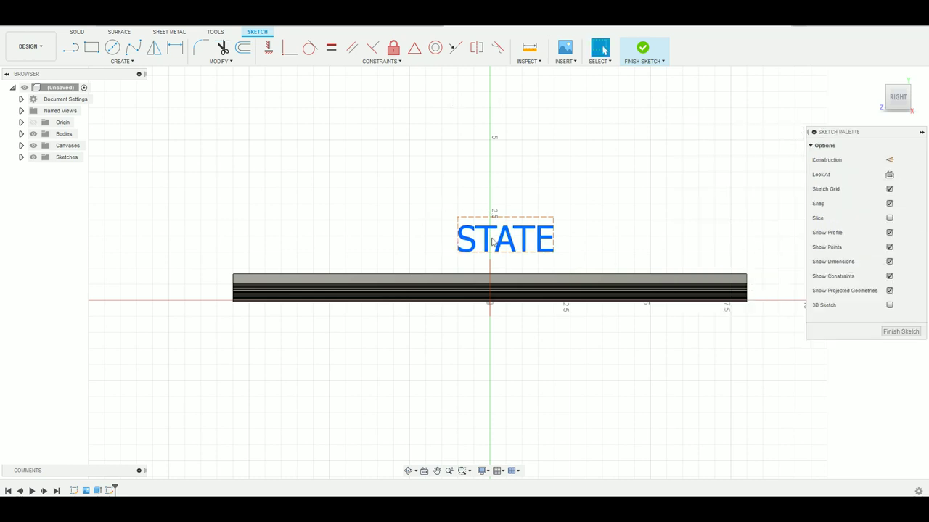
# - Drag the STATE text down onto the OHIO body and nudge it slightly upward
pyautogui.moveTo(504, 241); pyautogui.dragTo(490, 291)
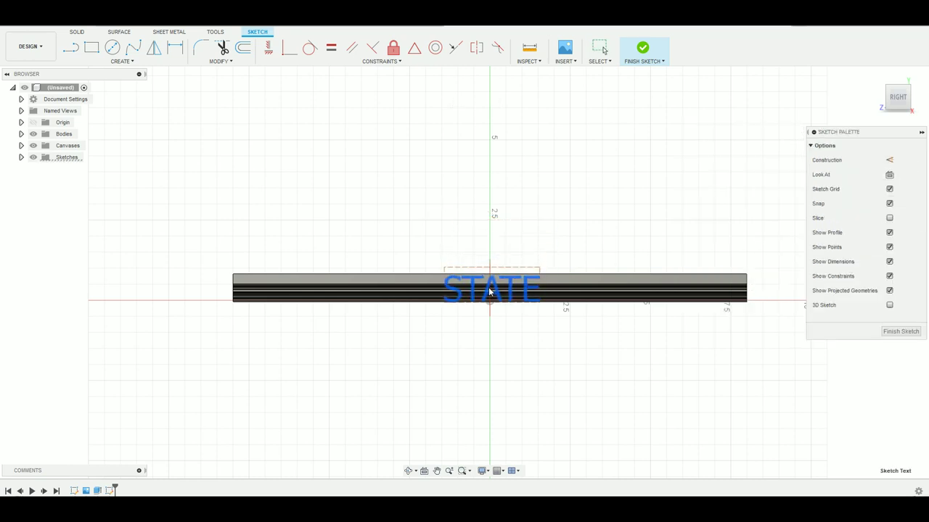
pyautogui.scroll(-3, 490, 291)
pyautogui.scroll(8, 486, 290)
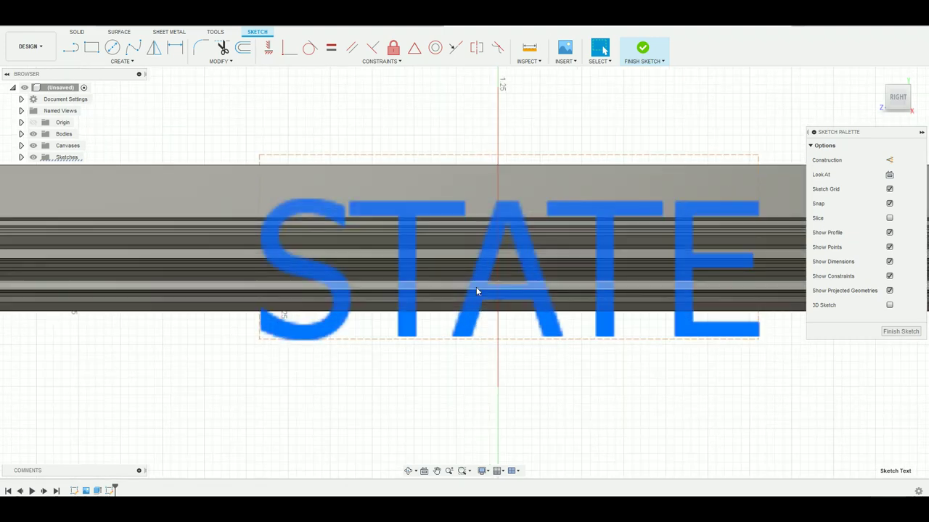
pyautogui.scroll(3, 476, 290)
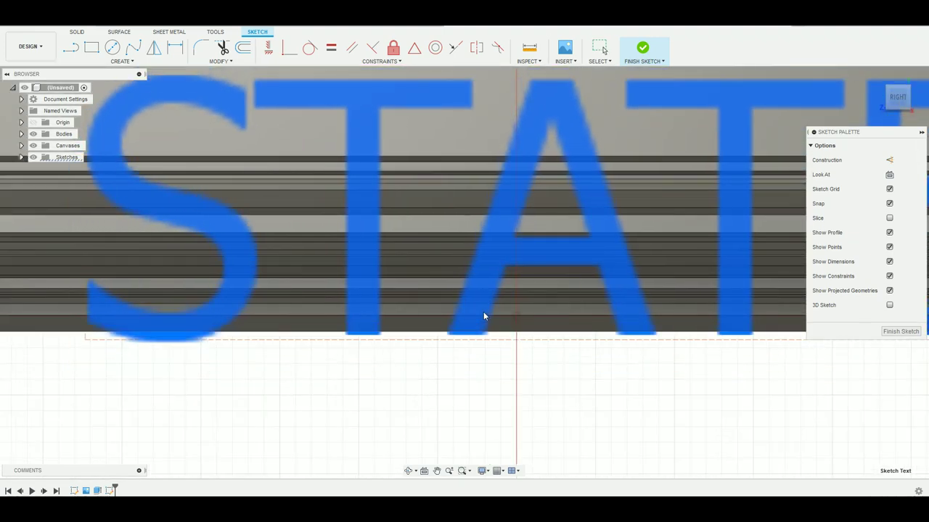
pyautogui.moveTo(484, 316); pyautogui.dragTo(484, 313)
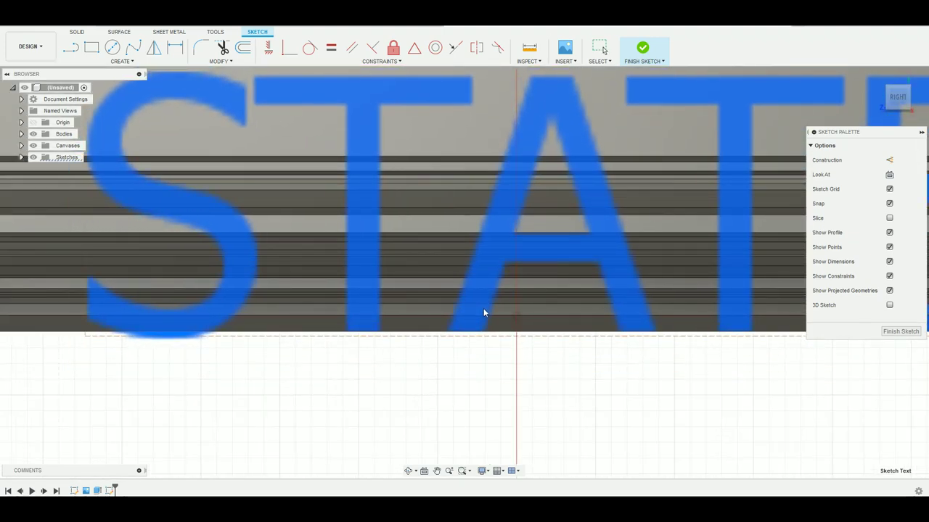
pyautogui.scroll(5, 483, 309)
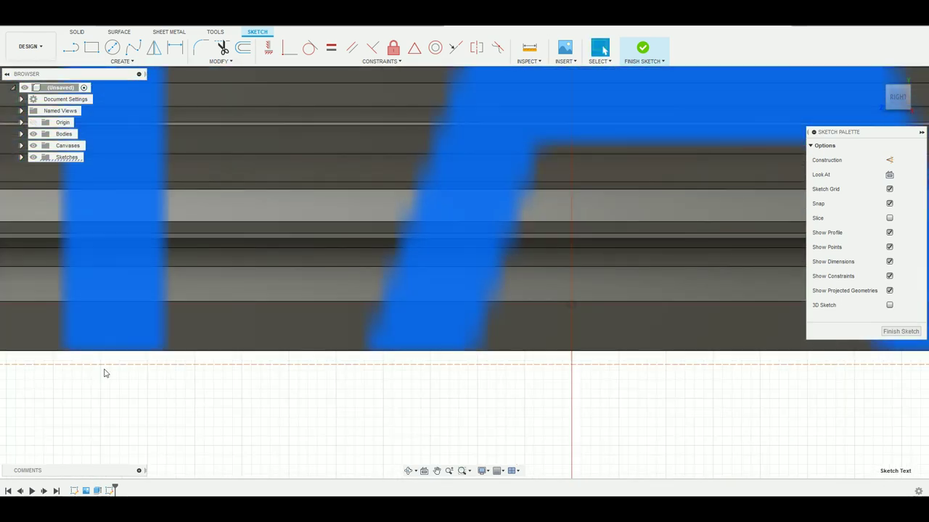
pyautogui.scroll(-5, 123, 366)
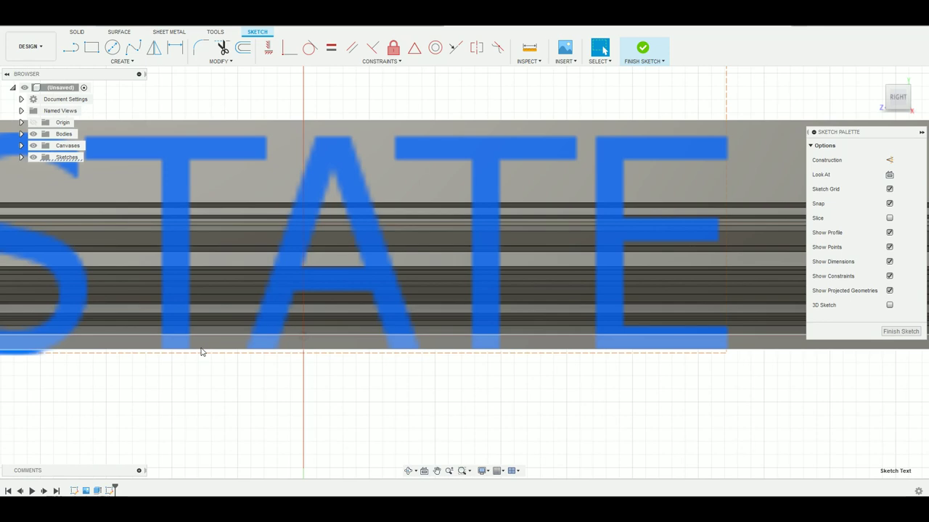
pyautogui.scroll(3, 632, 352)
pyautogui.scroll(-6, 632, 353)
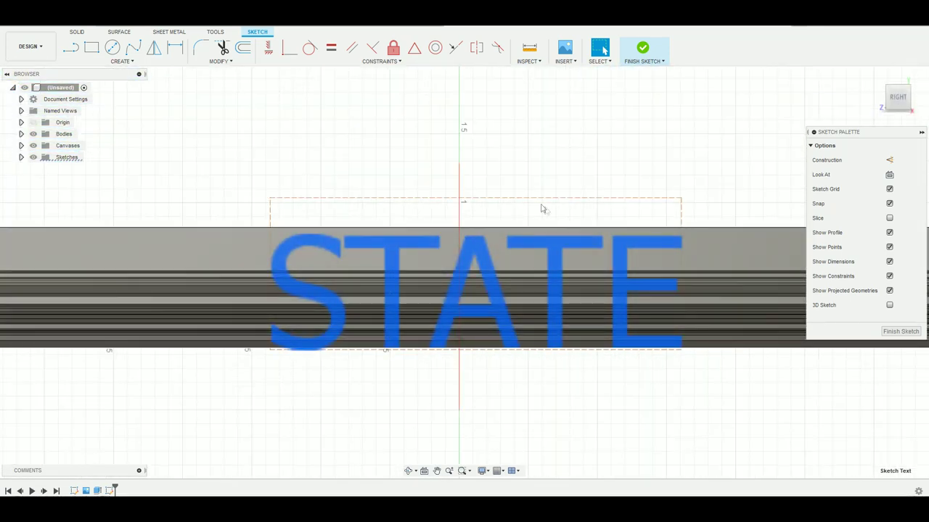
# - Check the STATE text against the OHIO letters from angled, side and front views
pyautogui.moveTo(897, 100)
pyautogui.mouseDown()
pyautogui.moveTo(887, 106)
pyautogui.moveTo(898, 101)
pyautogui.mouseUp()
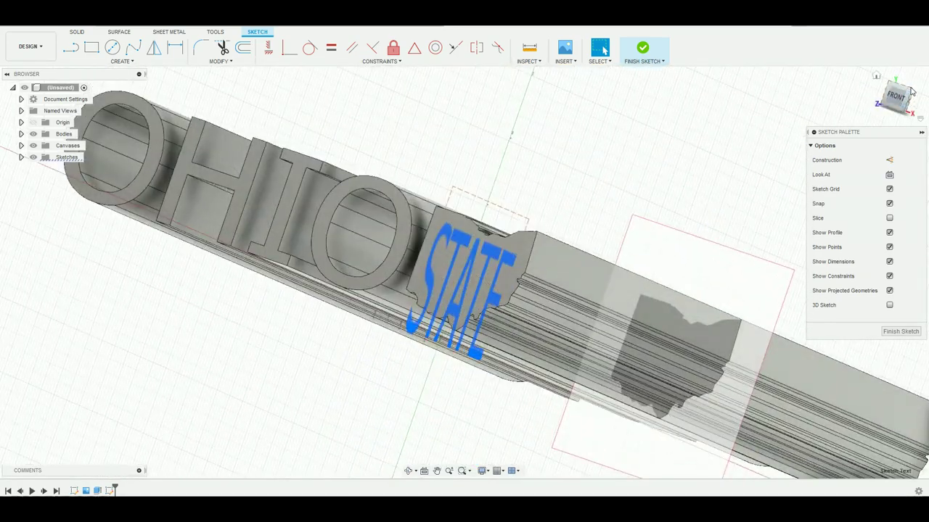
pyautogui.click(908, 88)
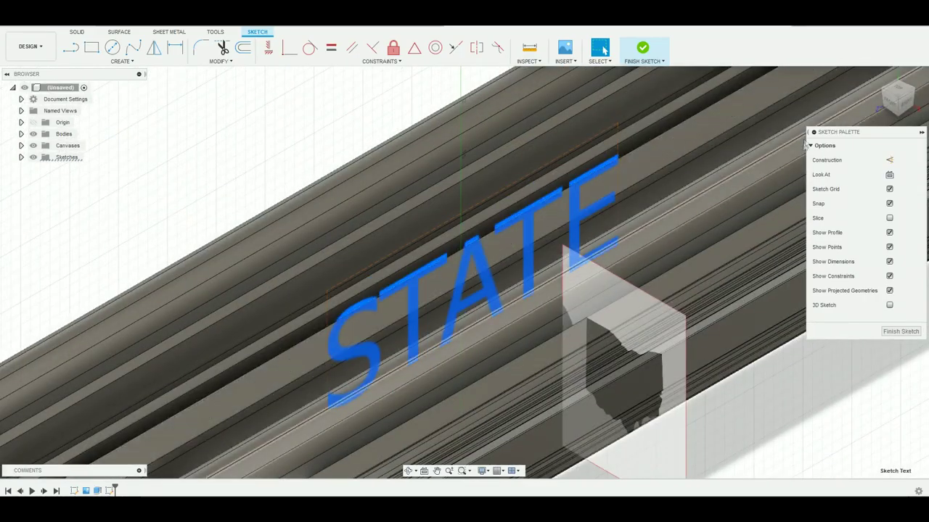
pyautogui.click(908, 106)
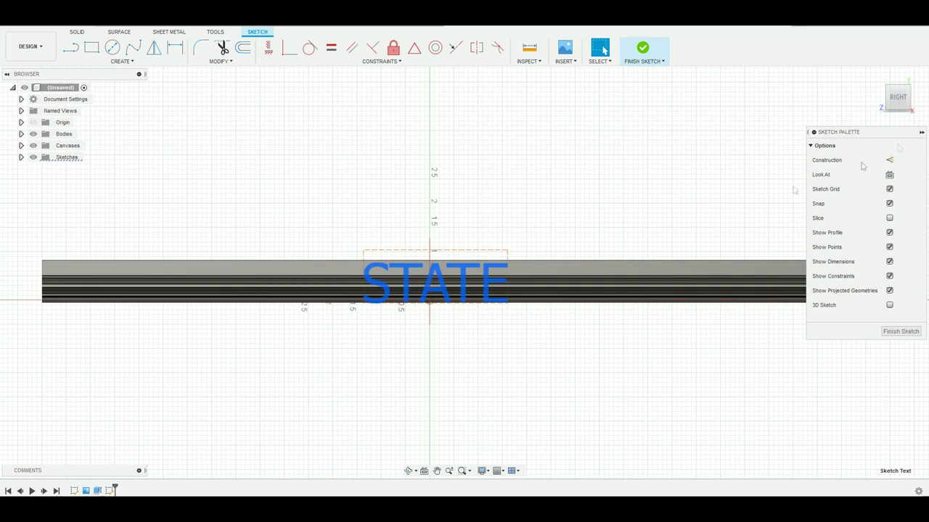
pyautogui.click(881, 99)
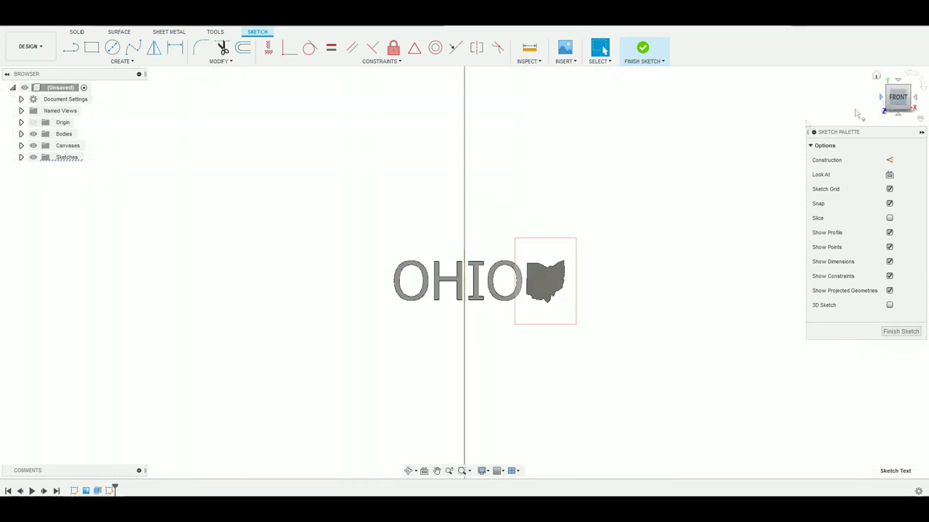
pyautogui.scroll(-2, 539, 277)
pyautogui.scroll(5, 537, 272)
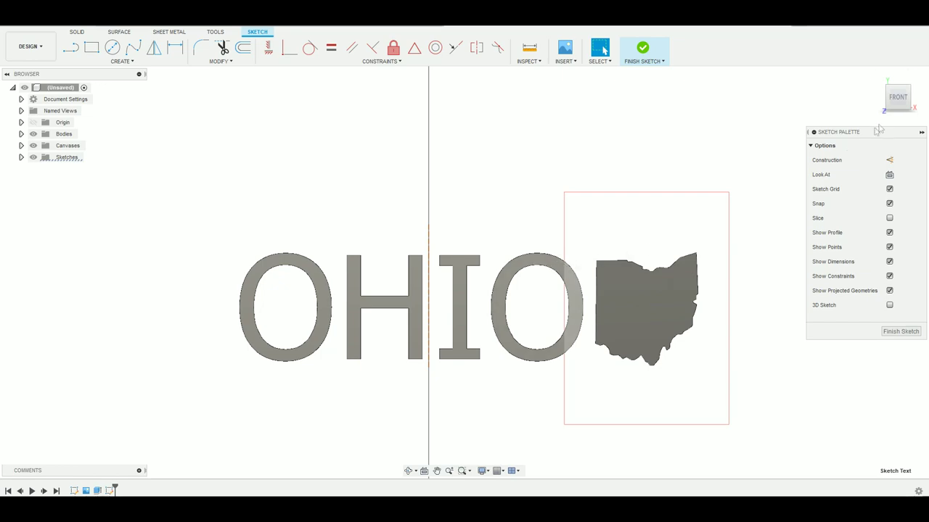
# - Finish the STATE sketch and start an extrusion with the preselected profile cleared
pyautogui.click(642, 51)
pyautogui.click(910, 88)
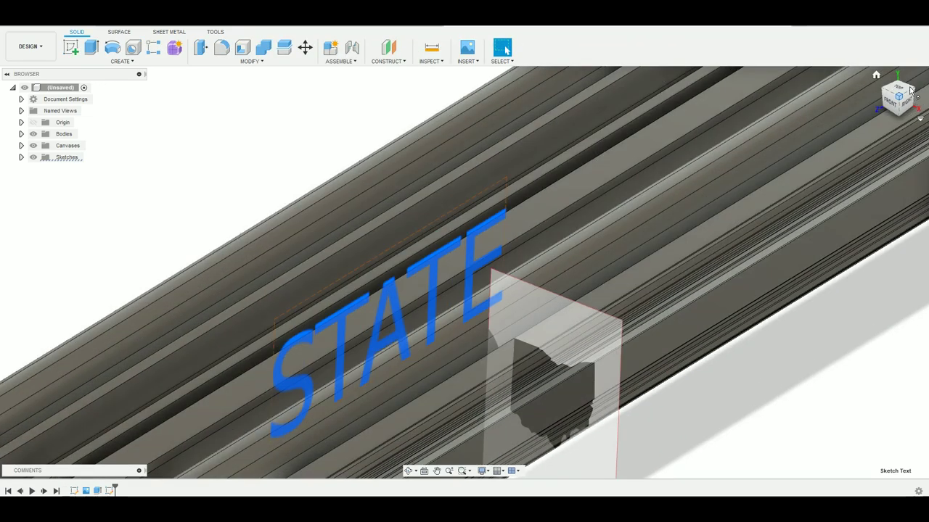
pyautogui.scroll(5, 574, 280)
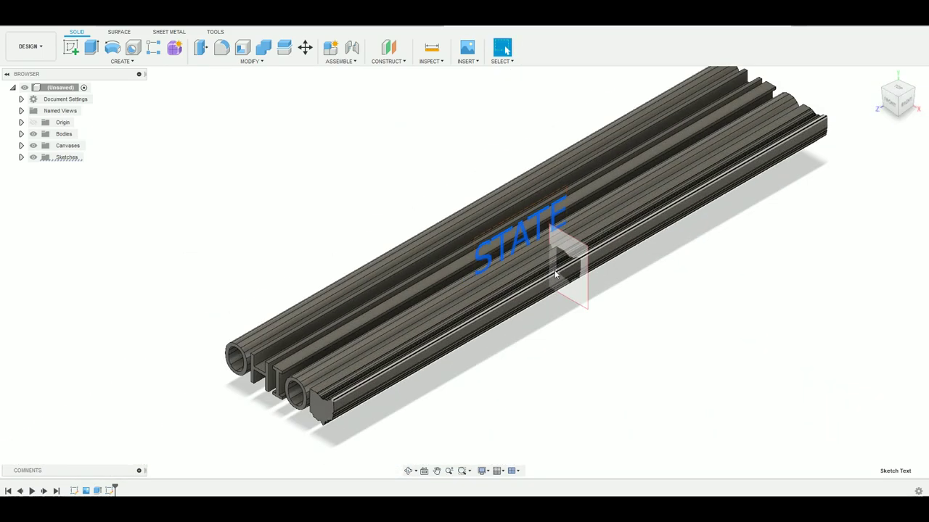
pyautogui.click(91, 47)
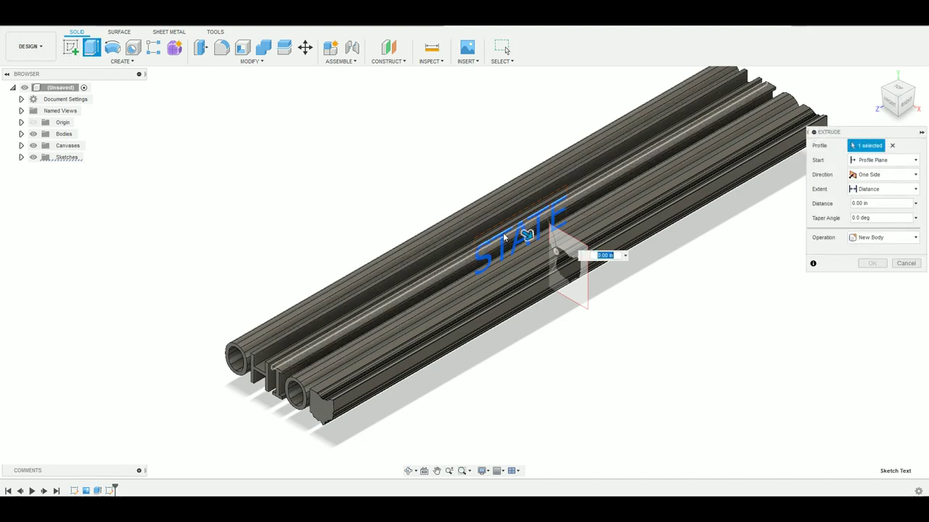
pyautogui.scroll(10, 503, 232)
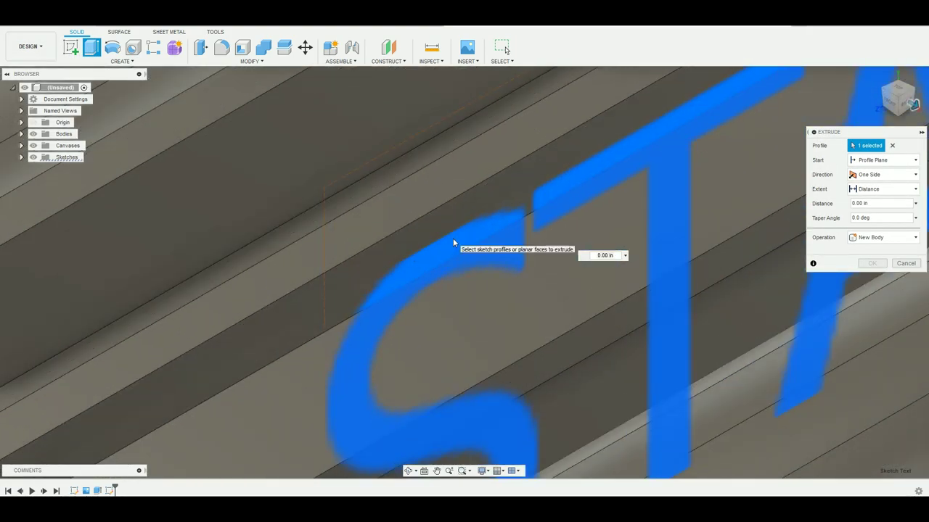
pyautogui.click(453, 240)
pyautogui.scroll(-10, 453, 241)
pyautogui.scroll(-4, 453, 242)
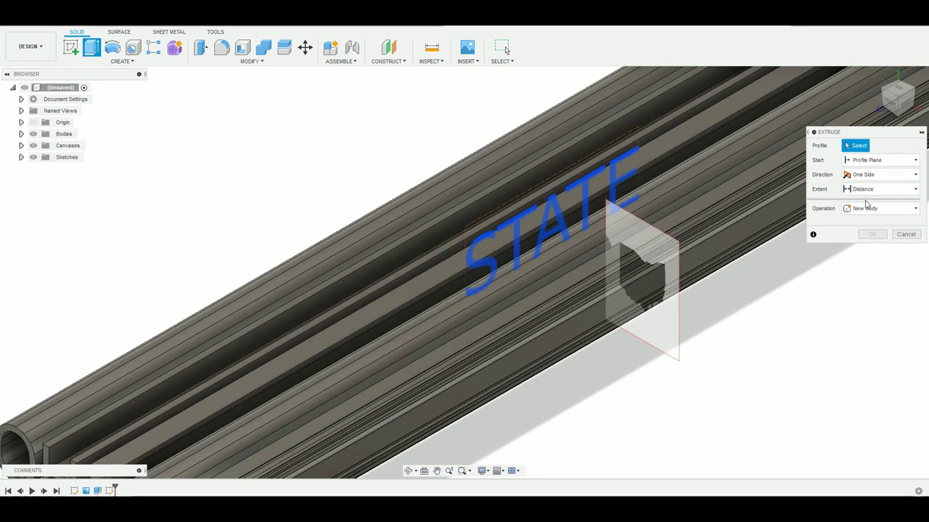
# - Extrude the STATE text 8 in Symmetric as an Intersect with the OHIO bodies
pyautogui.click(875, 177)
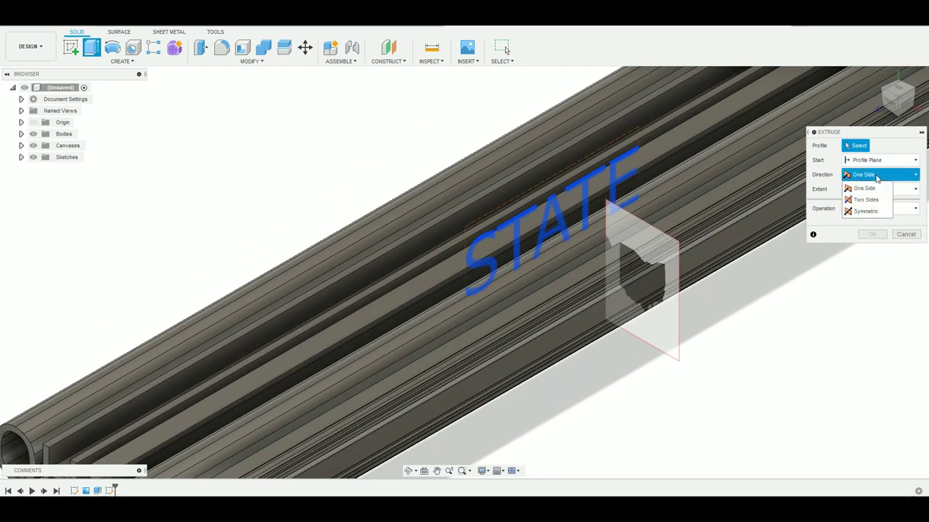
pyautogui.click(867, 211)
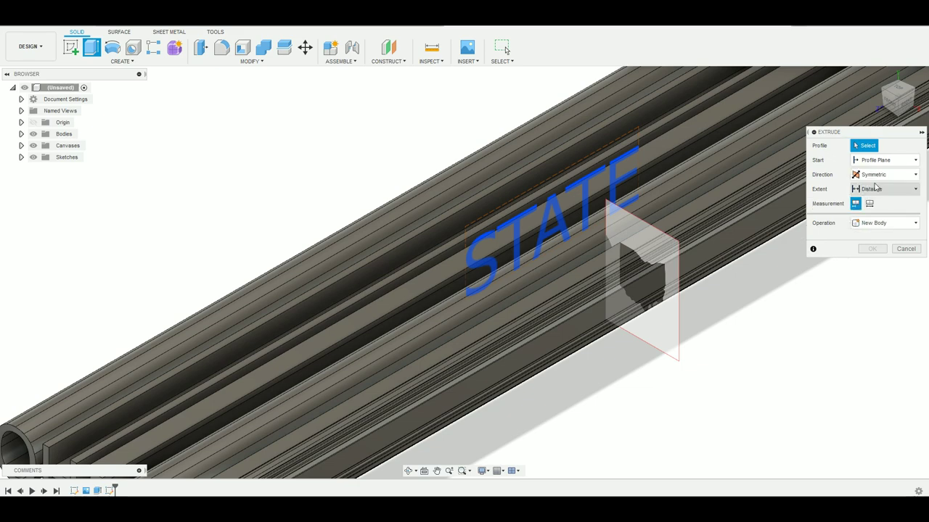
pyautogui.click(870, 225)
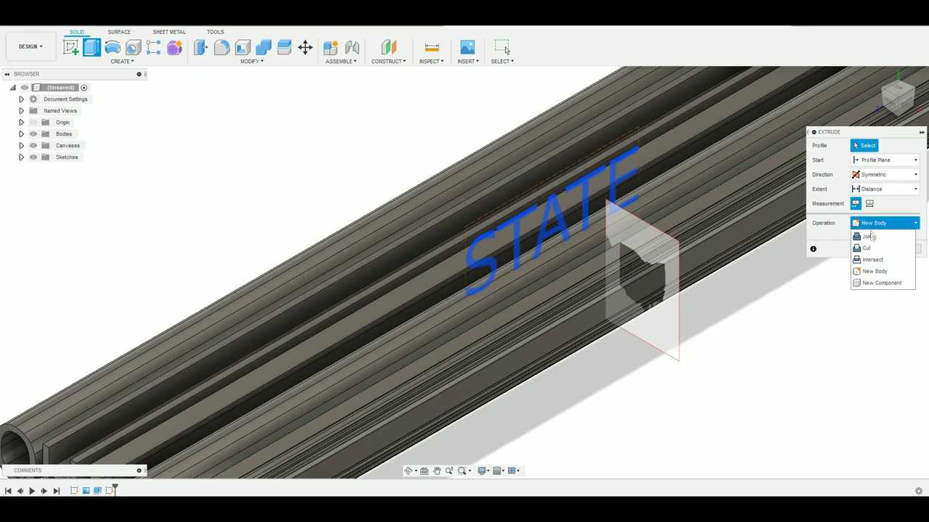
pyautogui.click(871, 260)
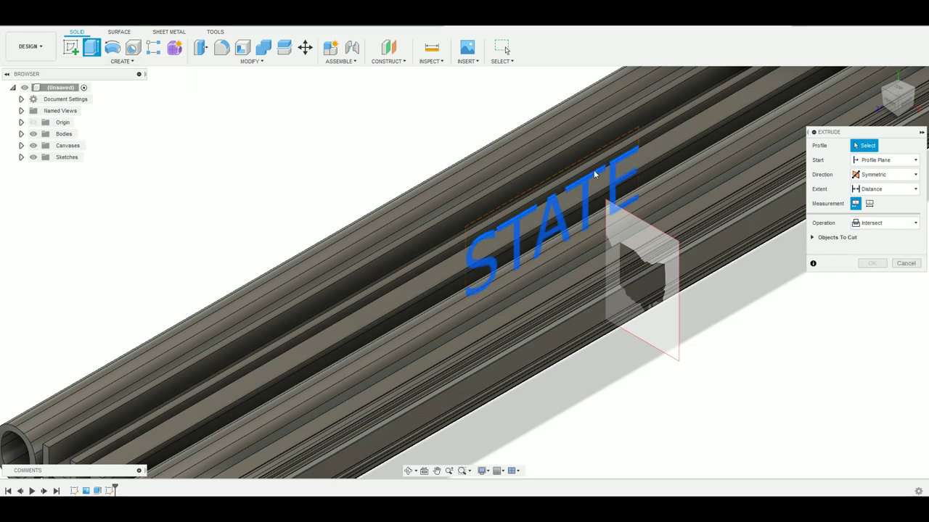
pyautogui.click(869, 147)
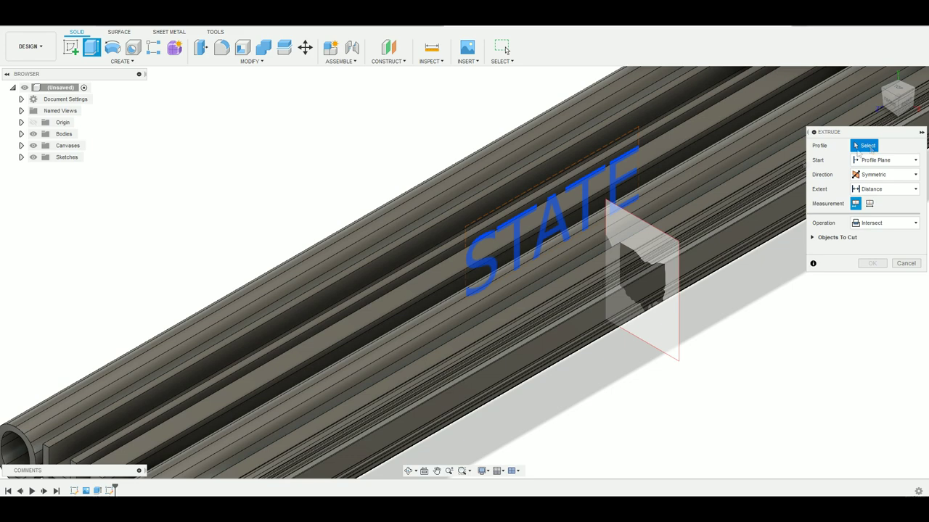
pyautogui.scroll(3, 603, 162)
pyautogui.click(583, 185)
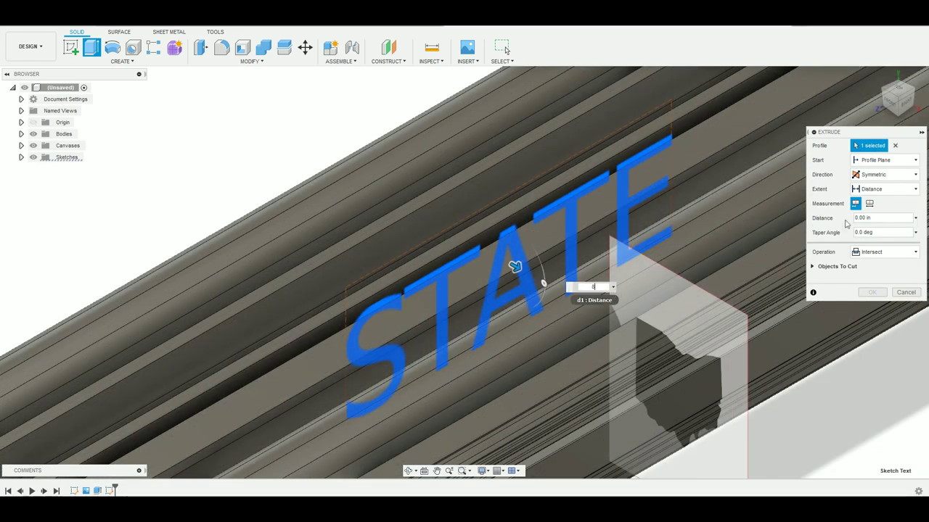
pyautogui.press('Return')
pyautogui.scroll(-5, 540, 265)
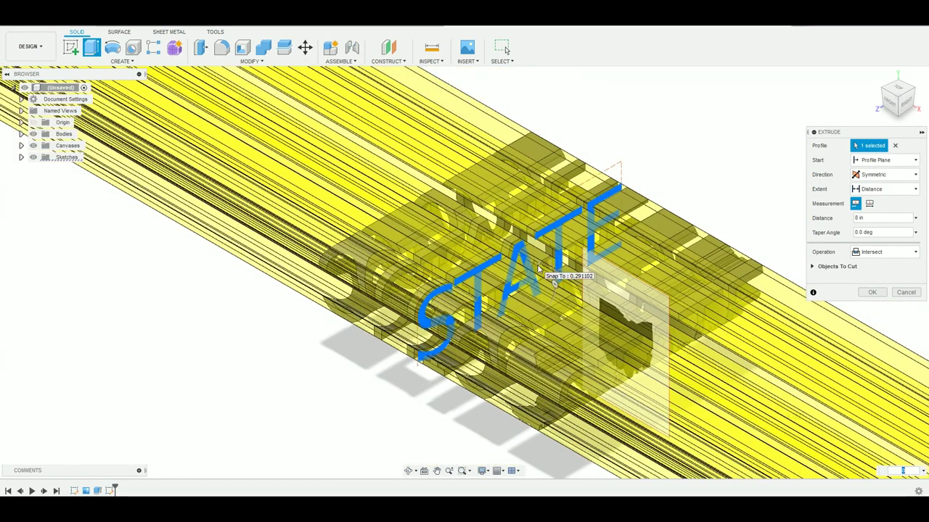
pyautogui.click(872, 292)
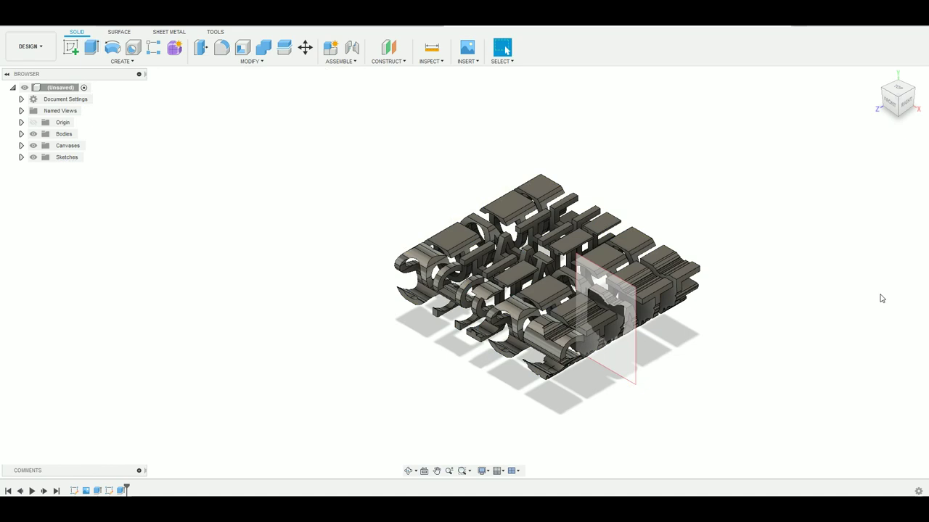
pyautogui.click(906, 105)
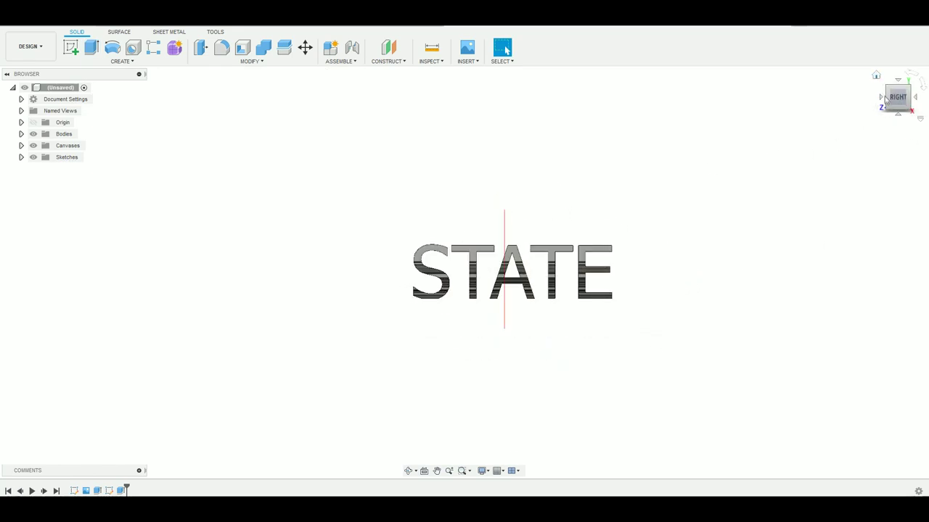
pyautogui.click(883, 100)
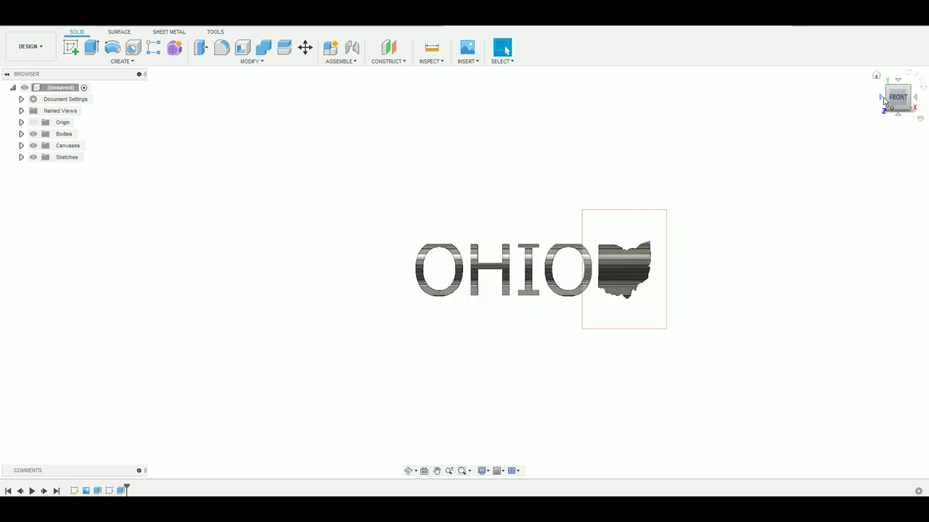
pyautogui.click(915, 100)
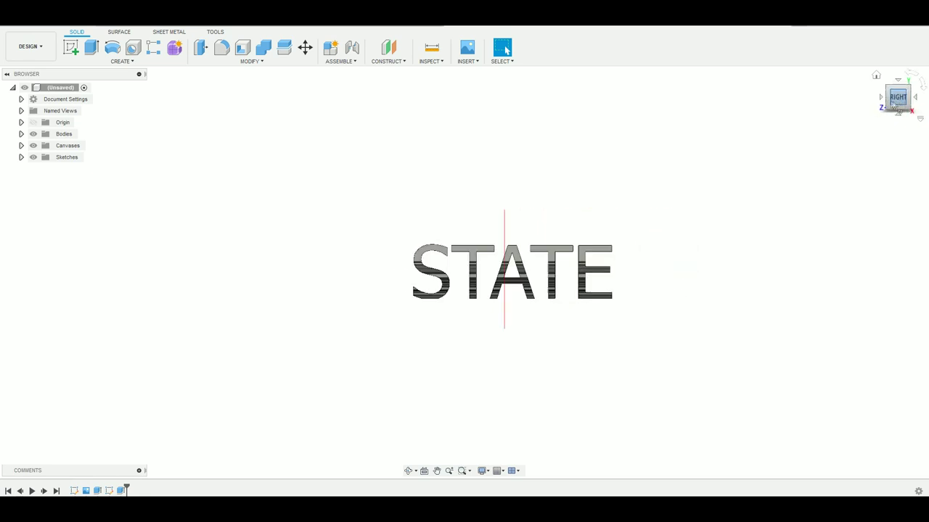
pyautogui.click(888, 100)
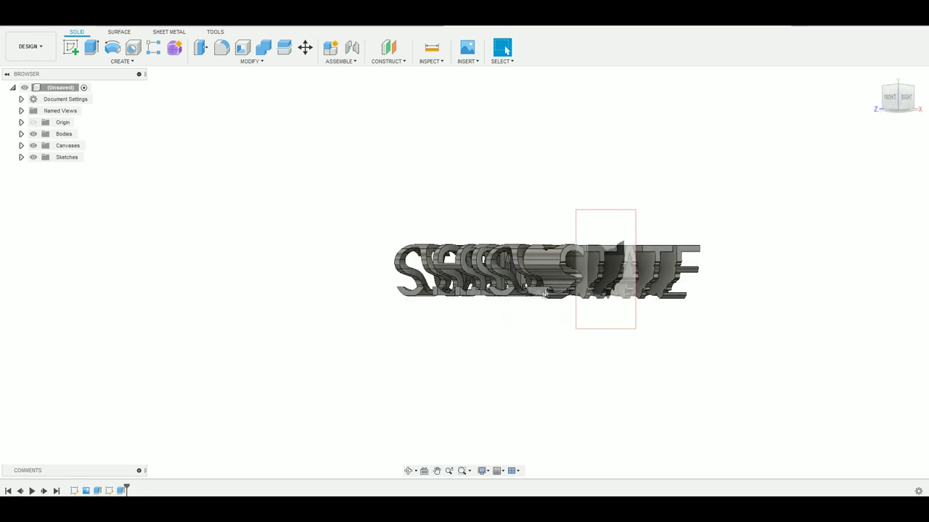
pyautogui.scroll(5, 633, 287)
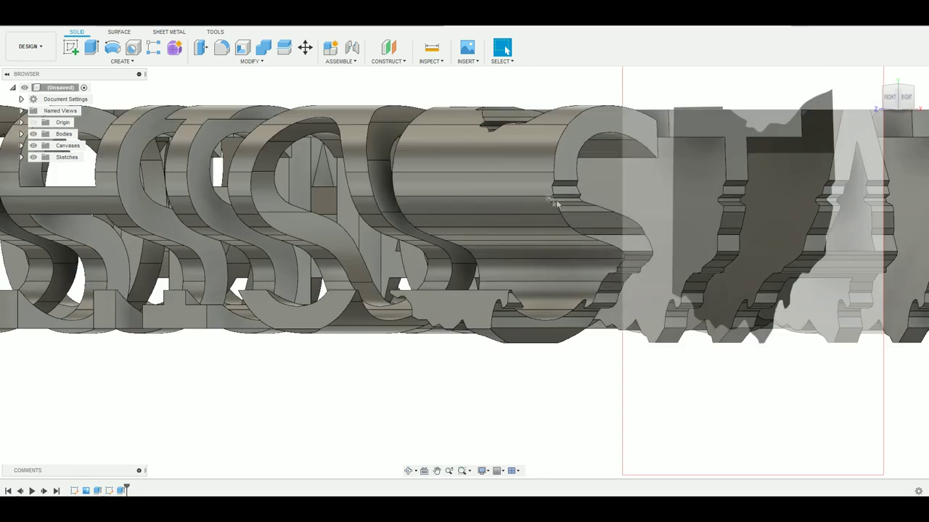
pyautogui.click(889, 100)
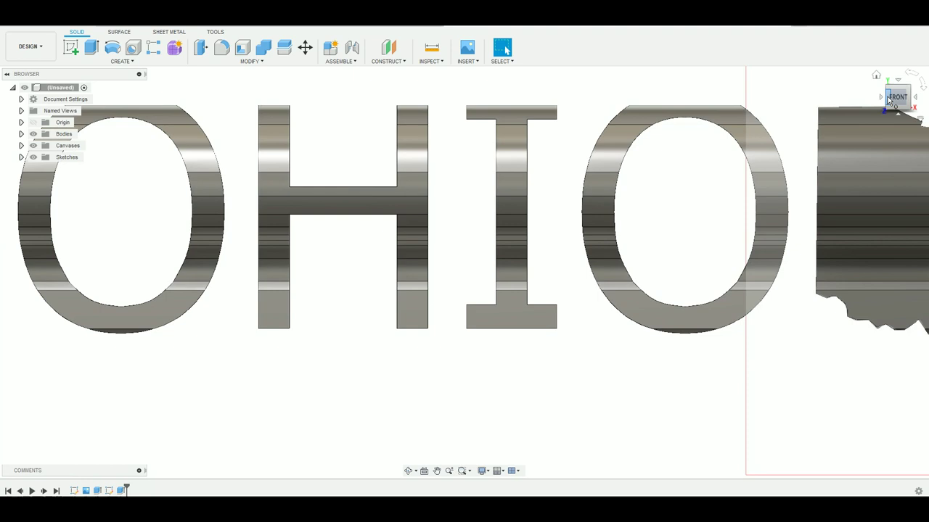
pyautogui.scroll(-1, 672, 150)
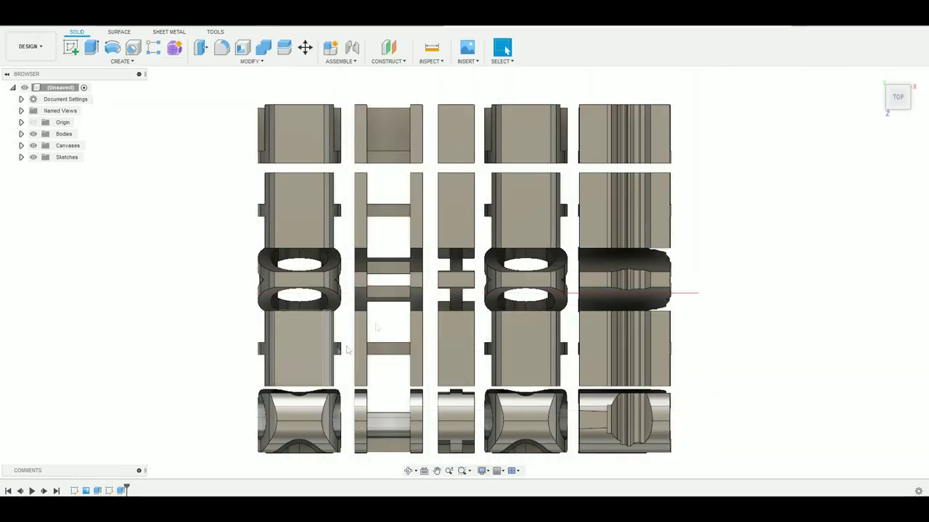
# - Start a sketch on the top face and draw rectangles around the first two letter pieces
pyautogui.click(77, 50)
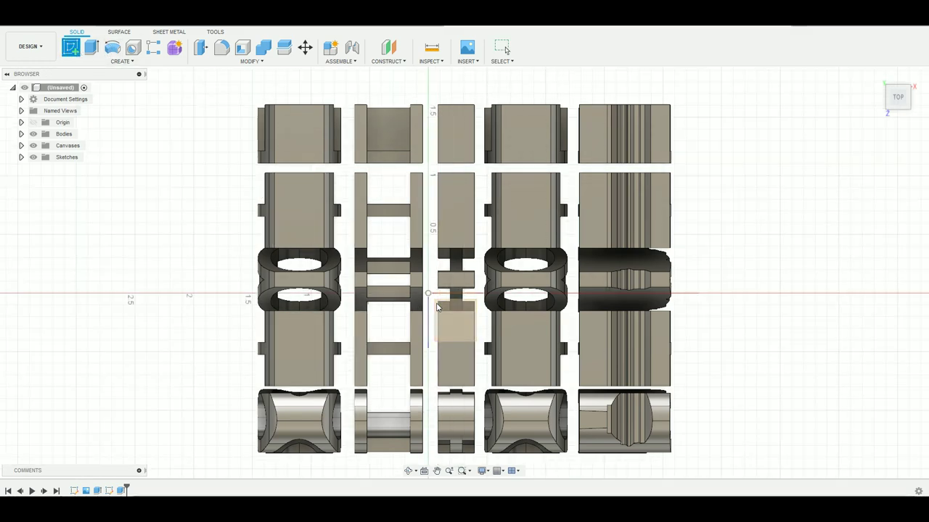
pyautogui.click(436, 307)
pyautogui.press('r')
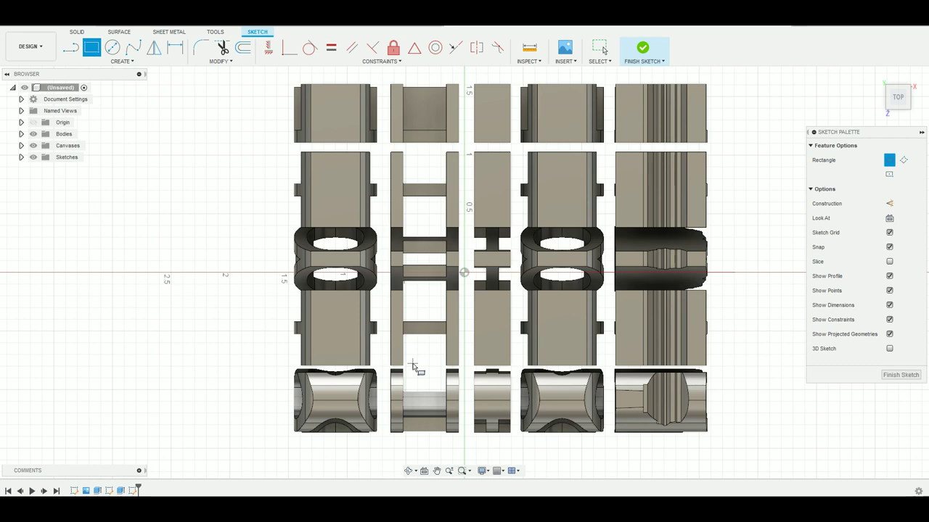
pyautogui.click(222, 470)
pyautogui.moveTo(709, 180); pyautogui.dragTo(529, 276, button='middle')
pyautogui.click(566, 146)
pyautogui.moveTo(406, 435); pyautogui.dragTo(532, 191, button='middle')
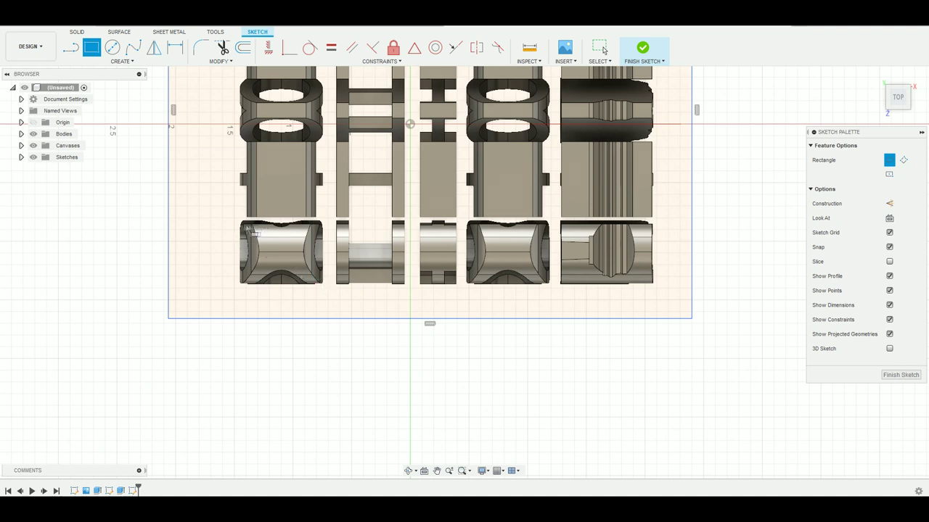
pyautogui.scroll(6, 253, 231)
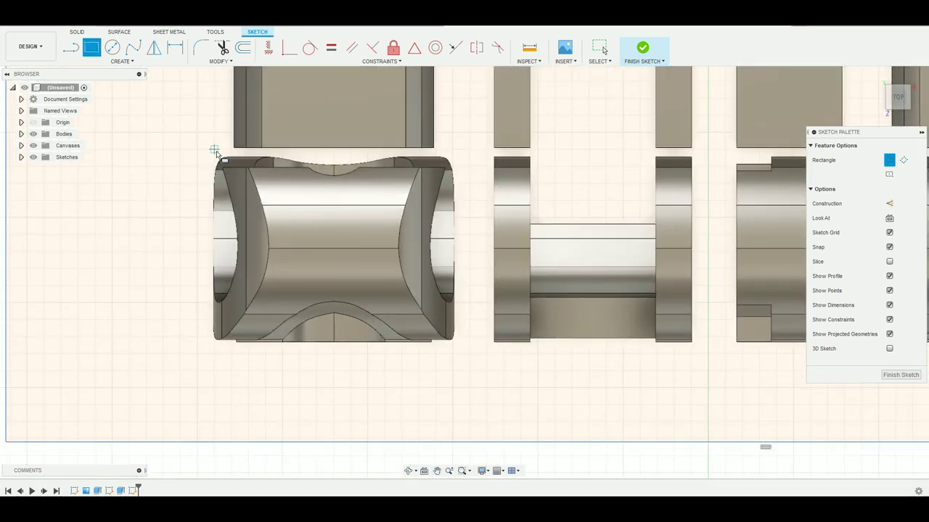
pyautogui.click(202, 154)
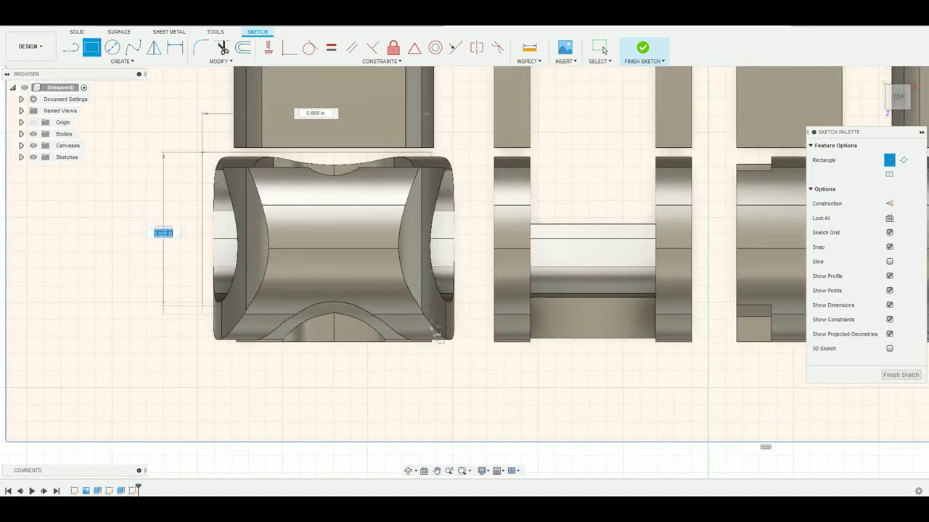
pyautogui.click(472, 364)
# - Draw rectangles around the middle and remaining interlocked letter pieces
pyautogui.moveTo(485, 230); pyautogui.dragTo(303, 270, button='middle')
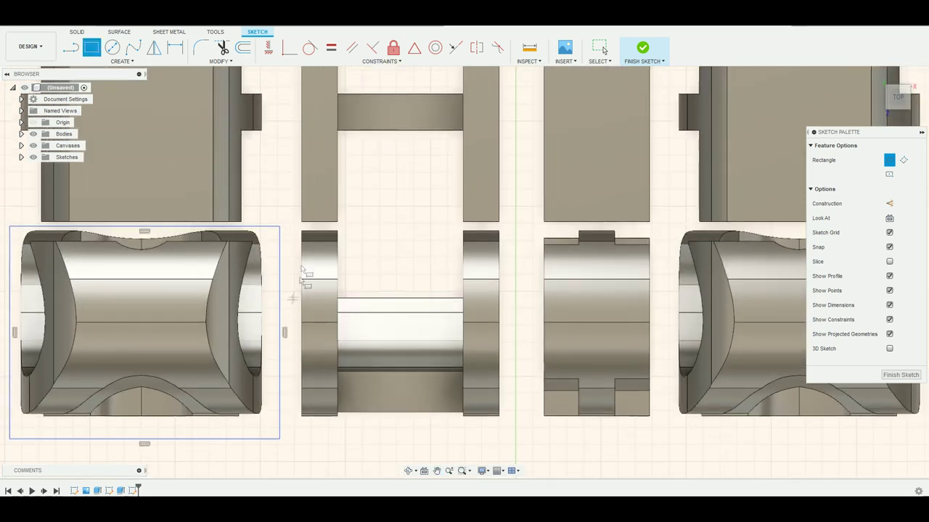
pyautogui.click(294, 229)
pyautogui.moveTo(487, 180); pyautogui.dragTo(488, 204, button='middle')
pyautogui.moveTo(520, 58)
pyautogui.mouseDown(button='middle')
pyautogui.moveTo(512, 195)
pyautogui.moveTo(511, 182)
pyautogui.mouseUp(button='middle')
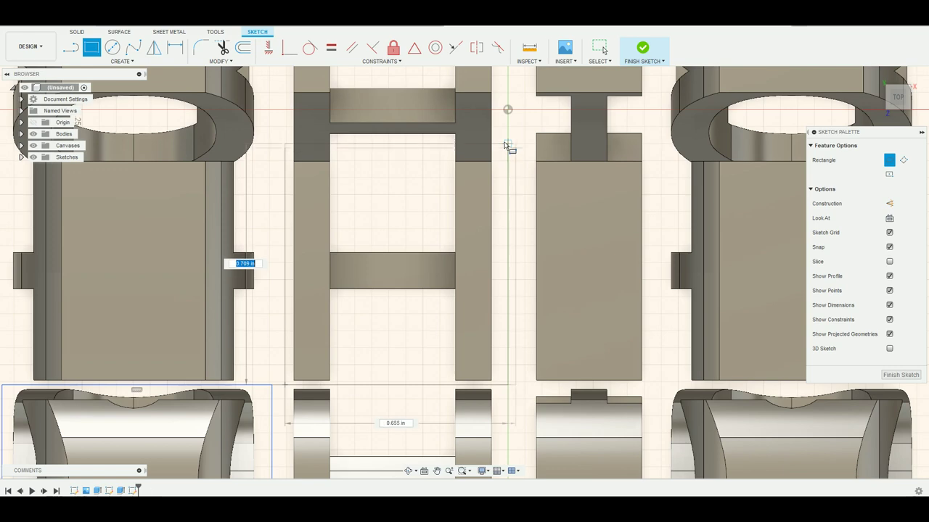
pyautogui.click(503, 156)
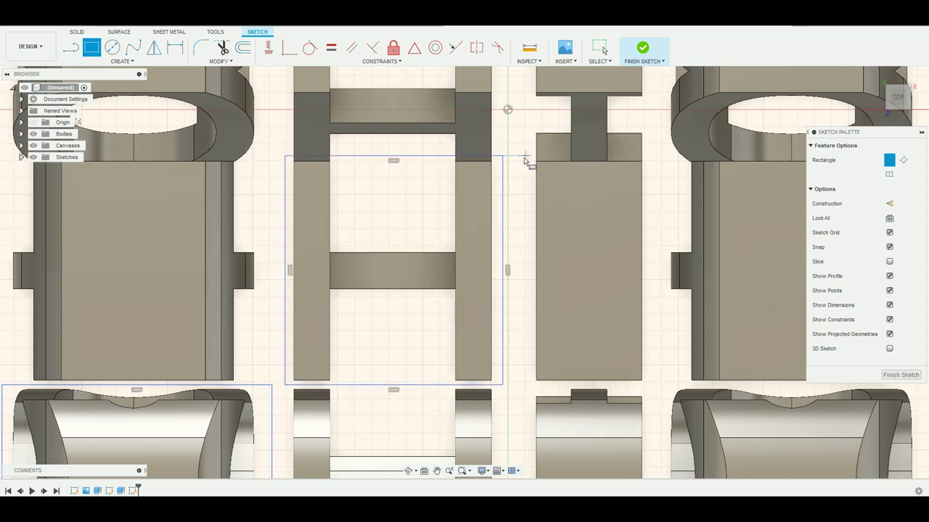
pyautogui.click(520, 169)
pyautogui.moveTo(614, 122); pyautogui.dragTo(504, 332, button='middle')
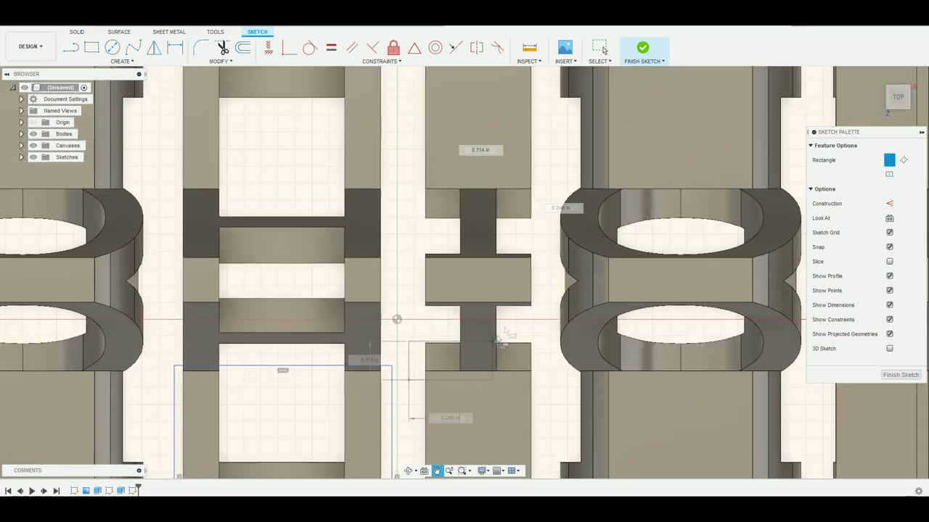
pyautogui.click(555, 183)
pyautogui.moveTo(556, 149); pyautogui.dragTo(479, 312, button='middle')
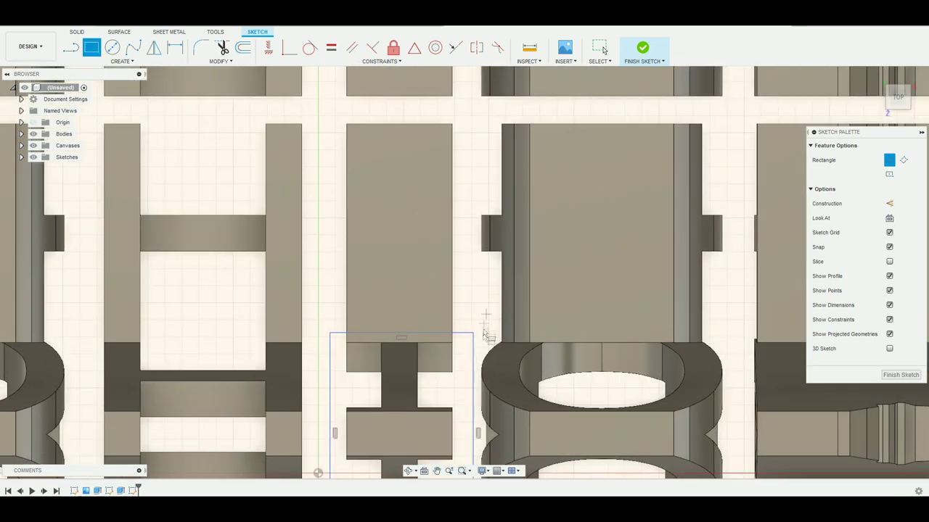
pyautogui.click(473, 116)
pyautogui.click(734, 349)
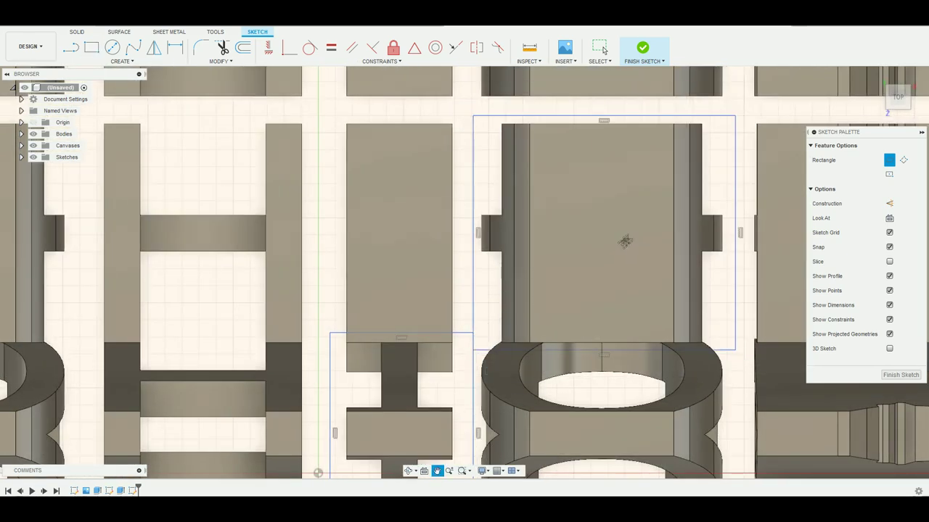
pyautogui.moveTo(624, 240); pyautogui.dragTo(452, 417, button='middle')
pyautogui.moveTo(569, 292); pyautogui.dragTo(279, 346, button='middle')
pyautogui.click(278, 345)
pyautogui.click(592, 140)
# - Extend one rectangle's bottom edge downward and finish the sketch
pyautogui.scroll(-3, 440, 249)
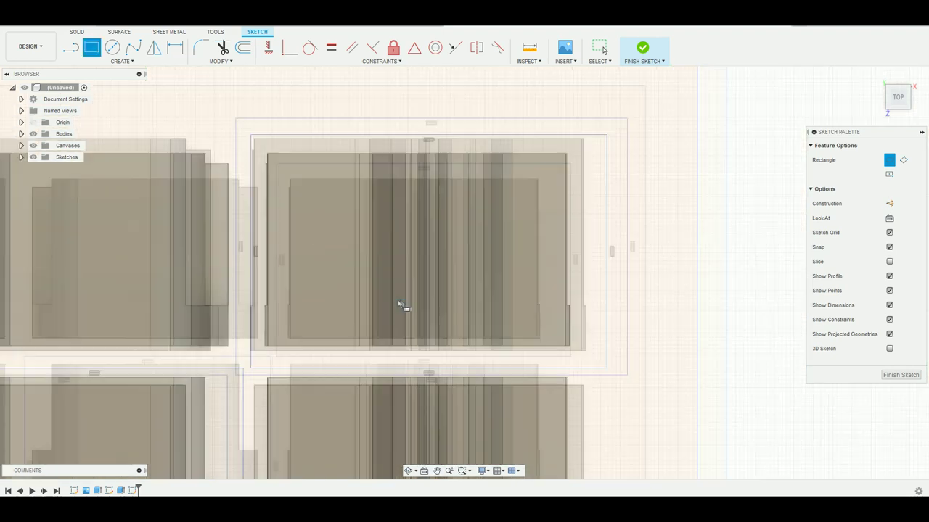
pyautogui.moveTo(385, 390); pyautogui.dragTo(510, 211, button='middle')
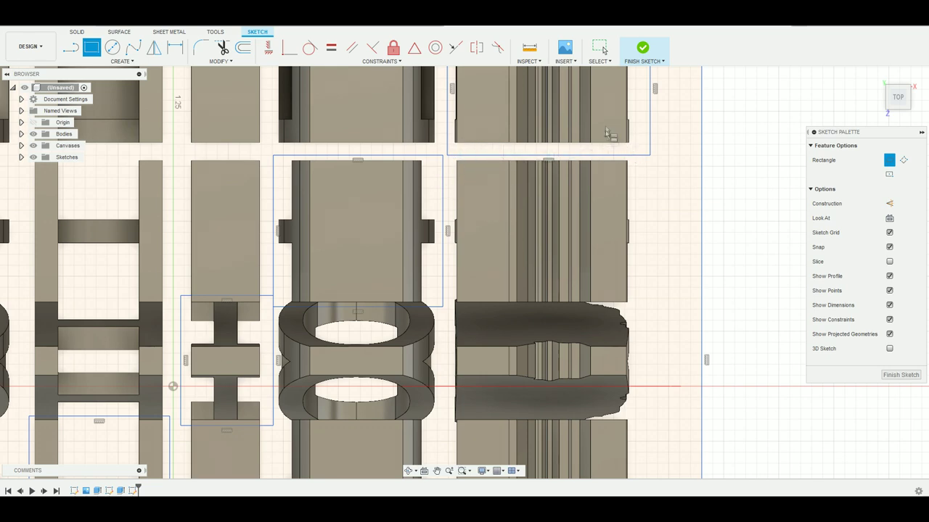
pyautogui.scroll(-3, 608, 135)
pyautogui.scroll(3, 522, 194)
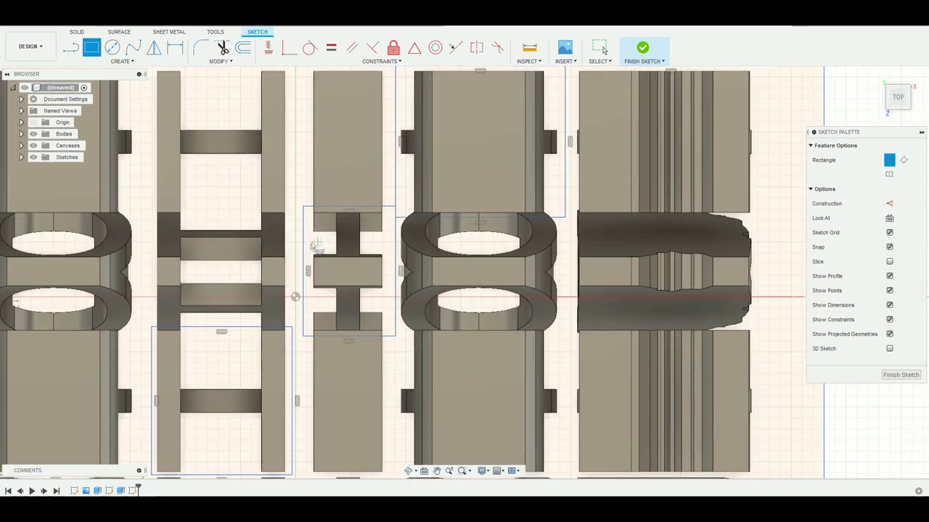
pyautogui.click(898, 98)
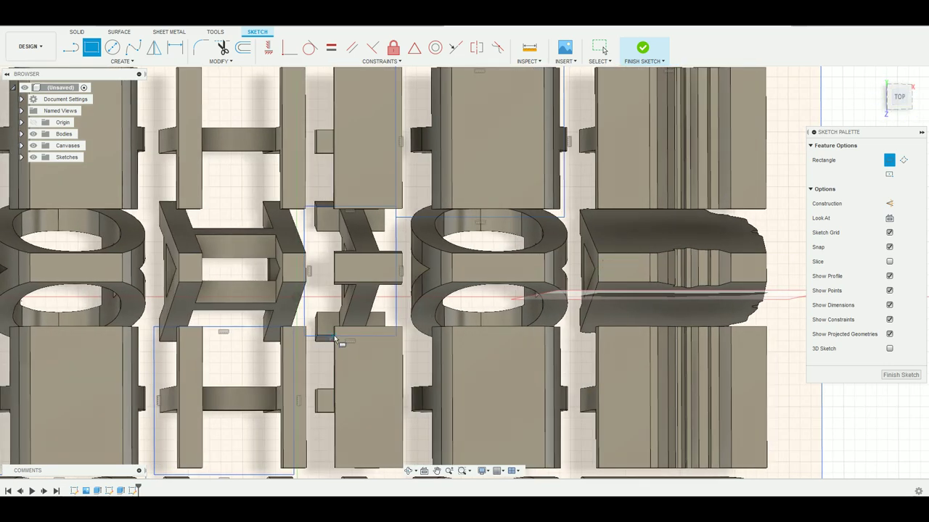
pyautogui.scroll(4, 312, 341)
pyautogui.press('Escape')
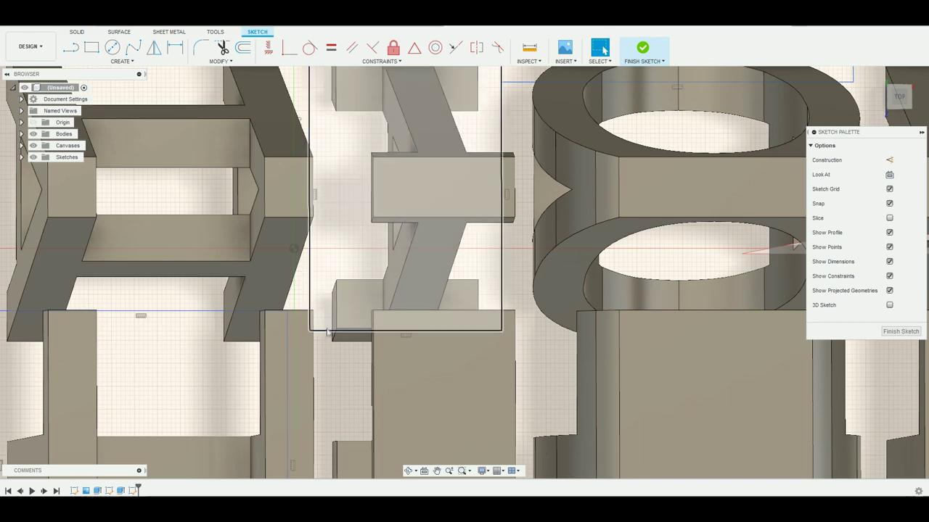
pyautogui.moveTo(327, 334); pyautogui.dragTo(326, 352)
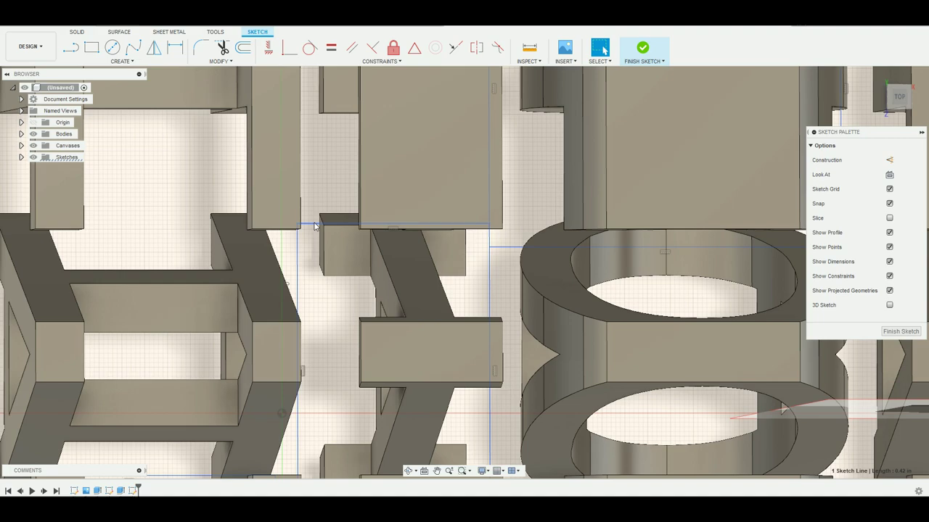
pyautogui.moveTo(319, 208); pyautogui.dragTo(449, 345, button='middle')
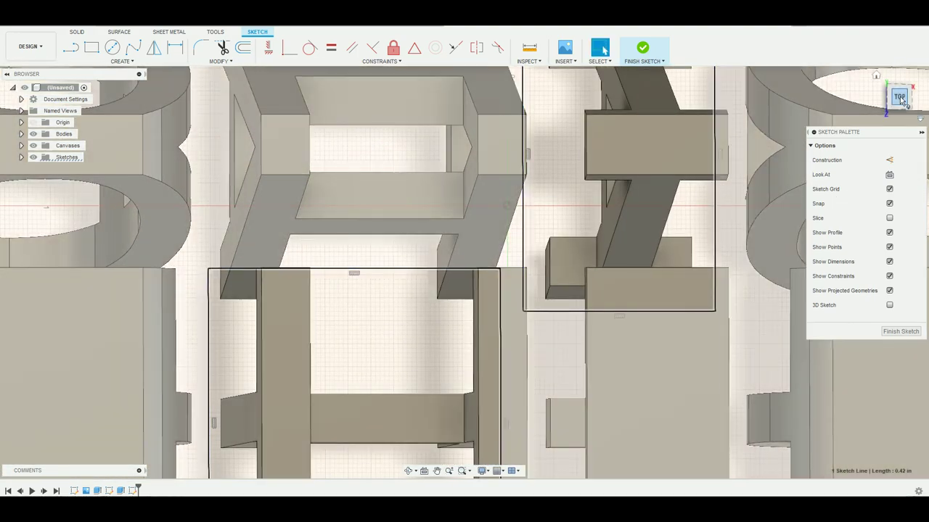
pyautogui.click(898, 98)
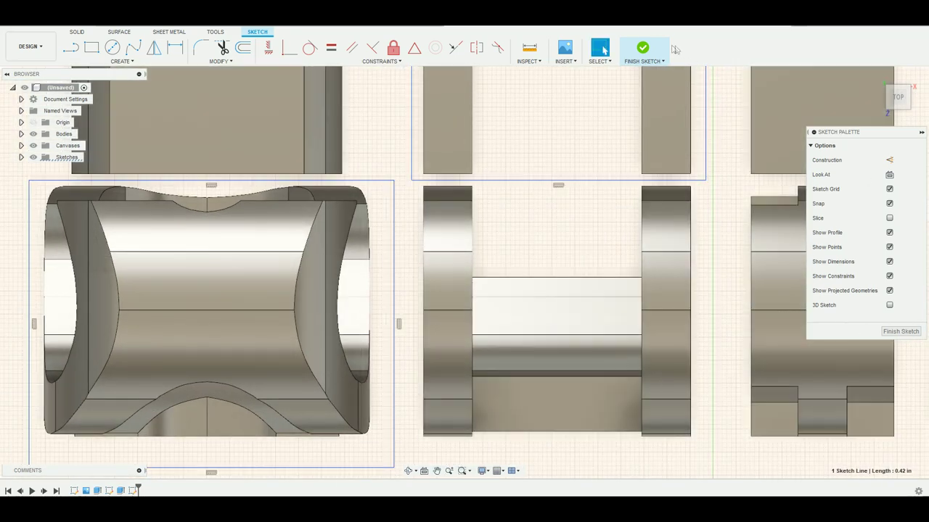
pyautogui.click(640, 48)
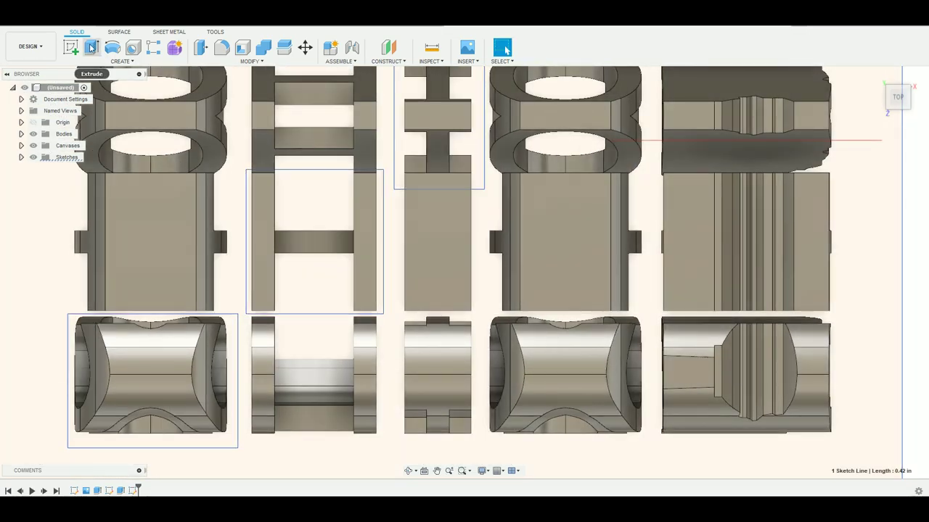
# - Cut-extrude the large outer profile 8 in Symmetric, leaving only the rectangle-enclosed pieces
pyautogui.click(91, 47)
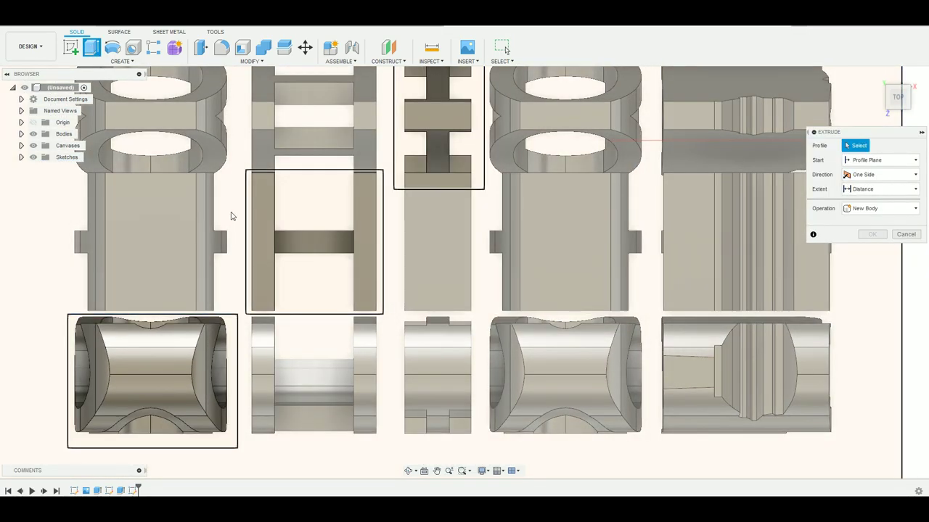
pyautogui.click(231, 216)
pyautogui.scroll(-3, 232, 213)
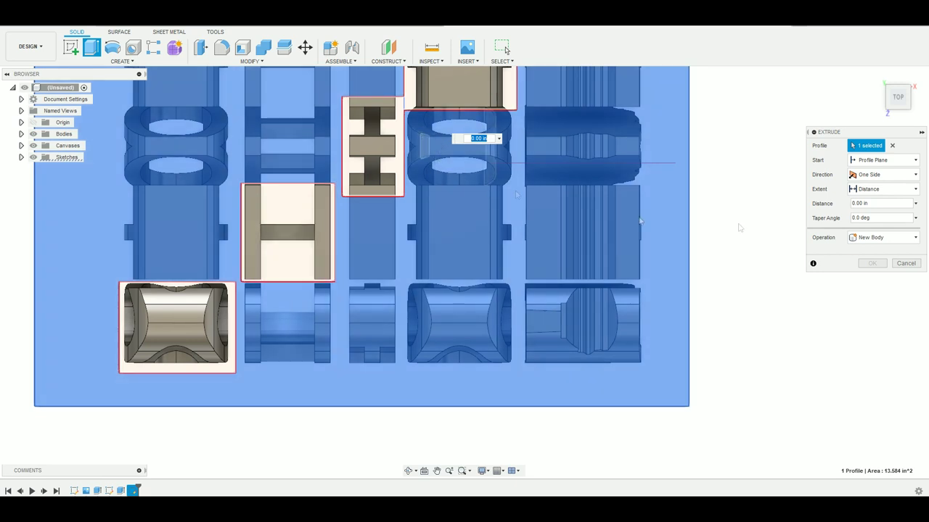
pyautogui.click(874, 176)
pyautogui.click(870, 212)
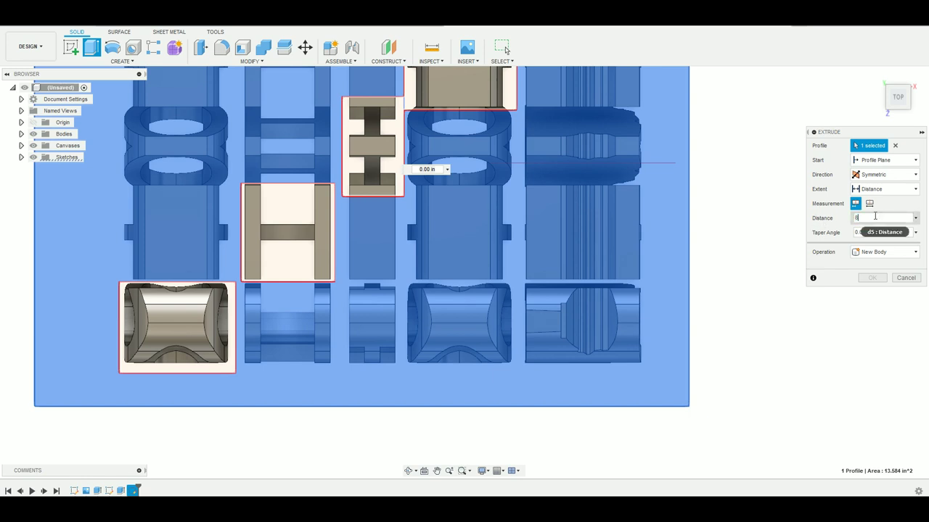
pyautogui.click(878, 253)
pyautogui.click(867, 277)
pyautogui.click(872, 293)
pyautogui.scroll(-2, 671, 294)
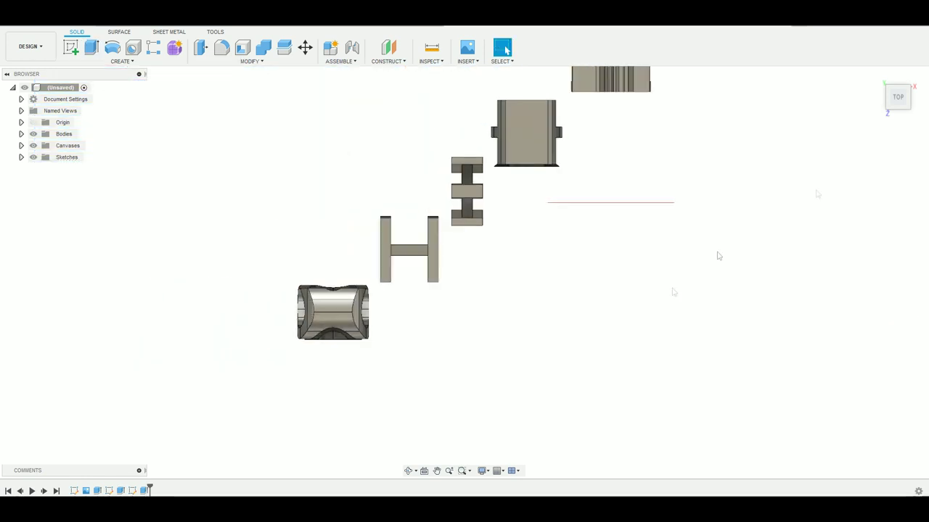
pyautogui.keyDown('shift'); pyautogui.moveTo(671, 293); pyautogui.dragTo(406, 236, button='middle'); pyautogui.keyUp('shift')
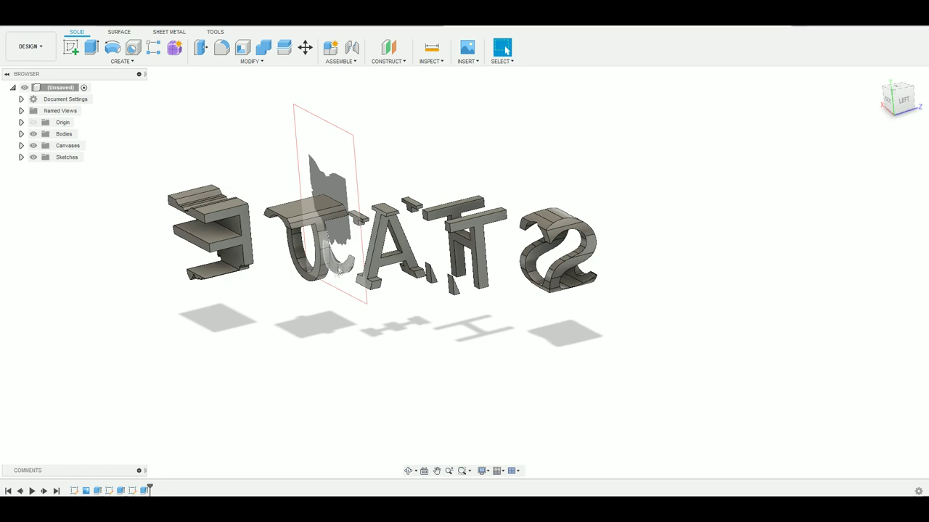
pyautogui.keyDown('shift'); pyautogui.moveTo(462, 270); pyautogui.dragTo(483, 274, button='middle'); pyautogui.keyUp('shift')
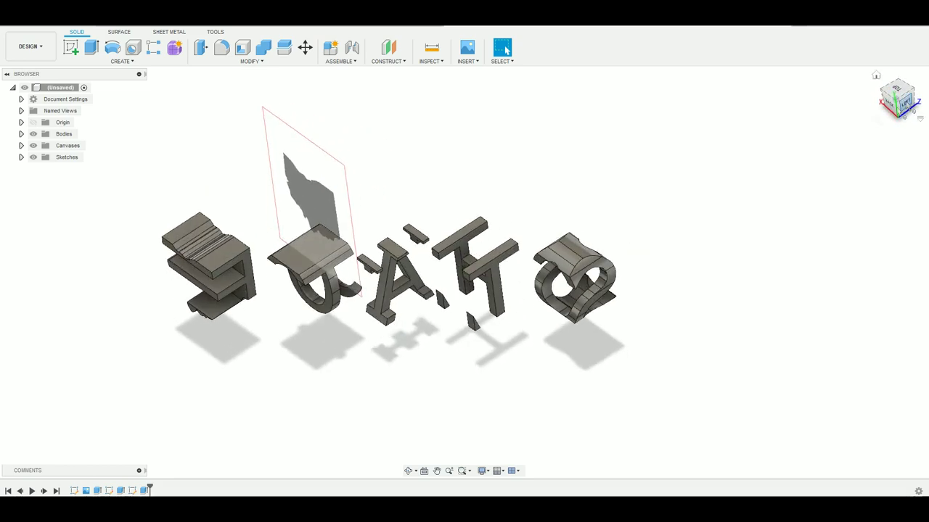
pyautogui.moveTo(479, 354); pyautogui.dragTo(462, 327)
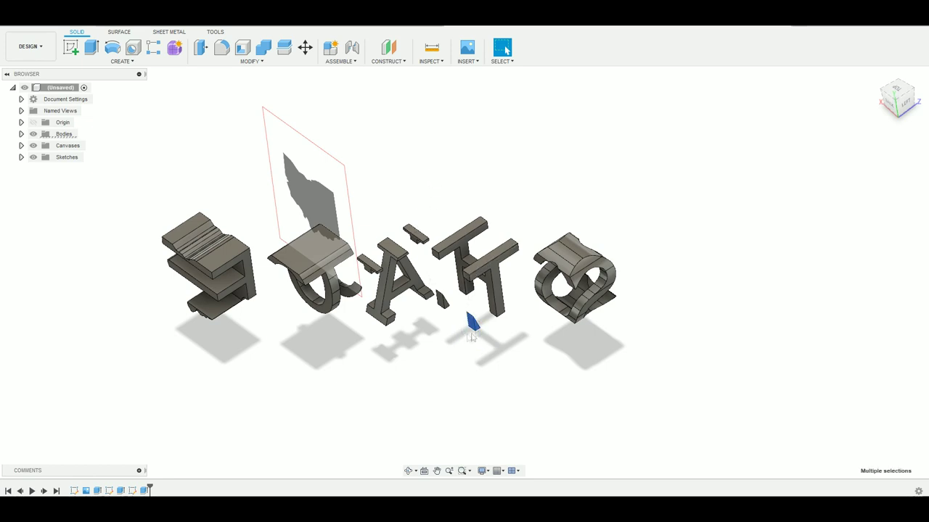
pyautogui.rightClick(475, 322)
pyautogui.click(444, 307)
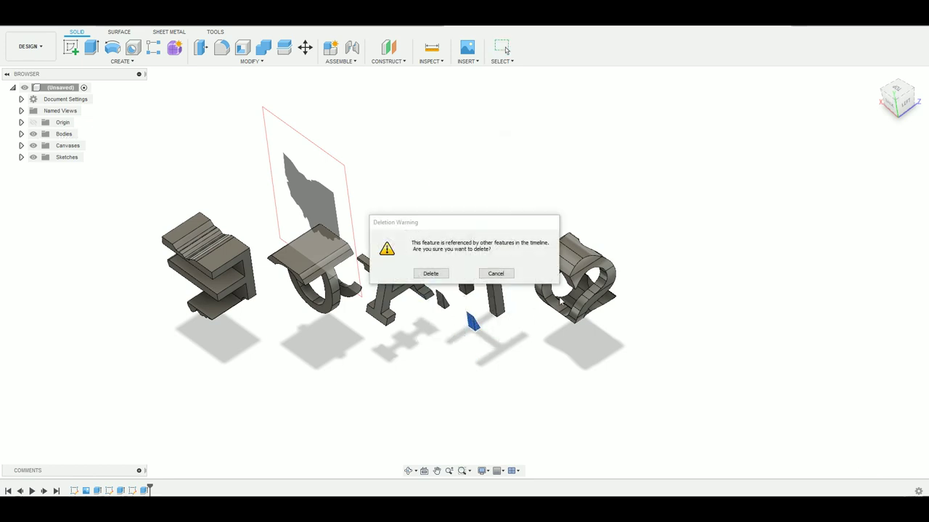
pyautogui.click(431, 274)
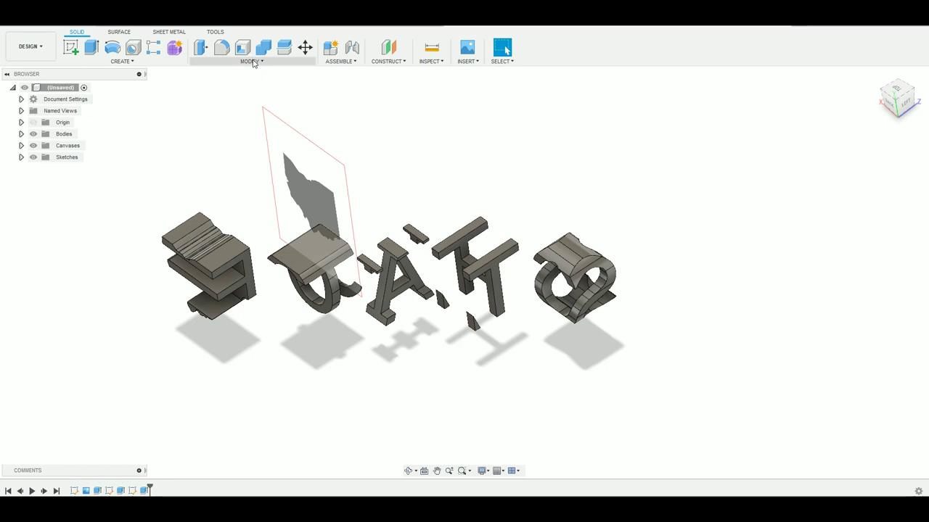
# - Move two small fragments down away from the letters, the first lowered 1.30 in along Z
pyautogui.click(253, 63)
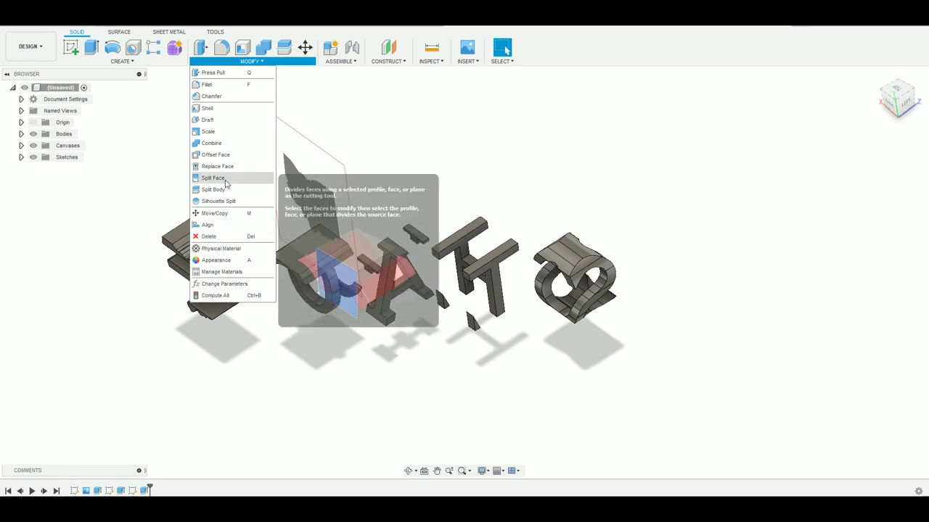
pyautogui.click(215, 214)
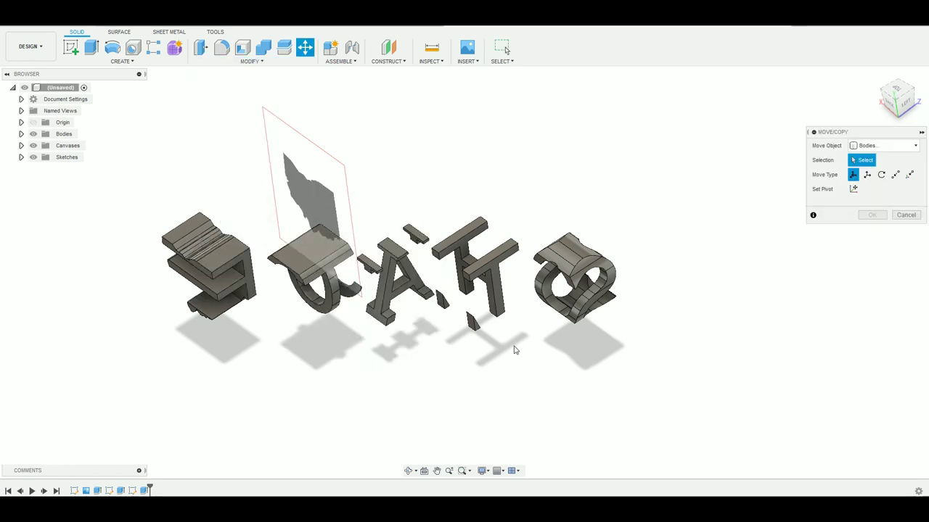
pyautogui.click(472, 326)
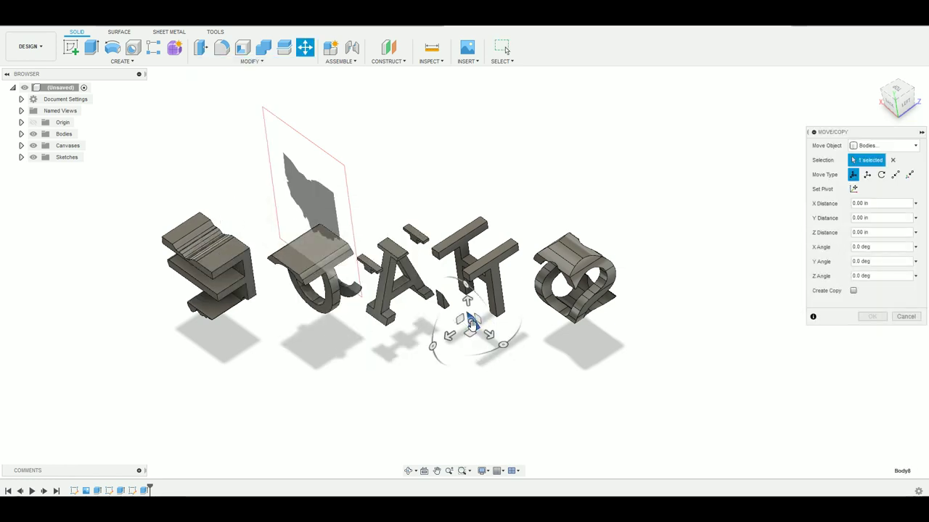
pyautogui.moveTo(447, 336); pyautogui.dragTo(347, 399)
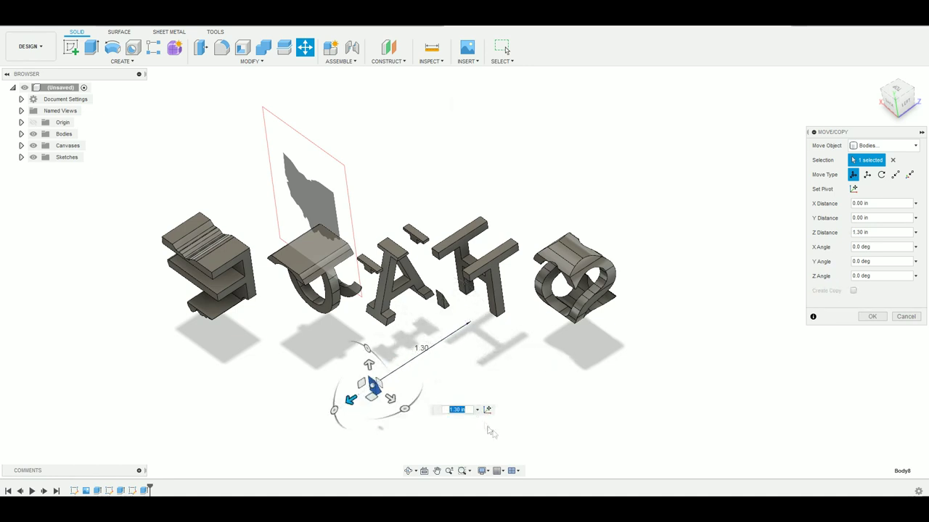
pyautogui.click(872, 317)
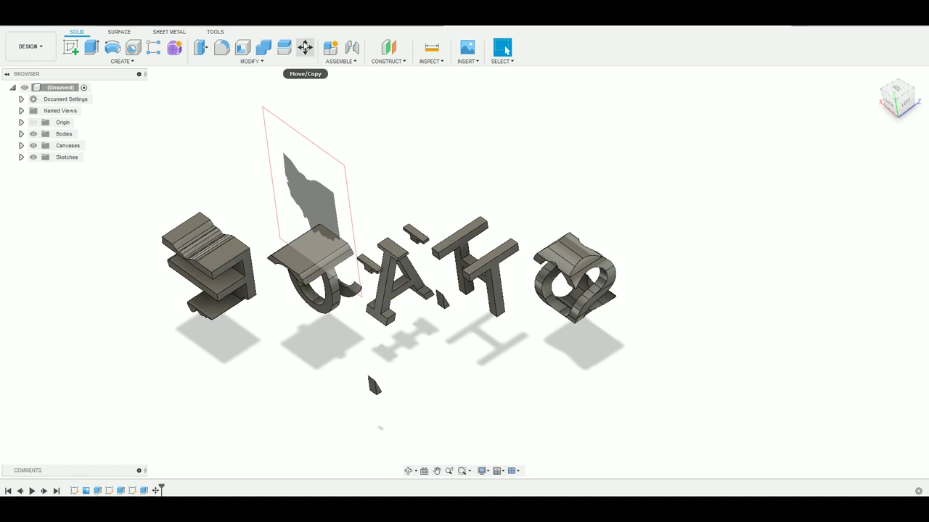
pyautogui.click(305, 47)
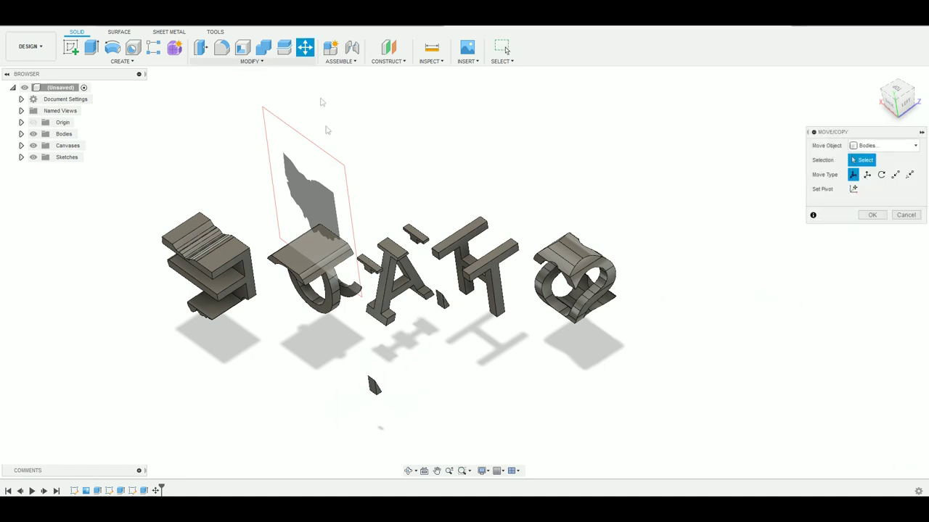
pyautogui.click(439, 290)
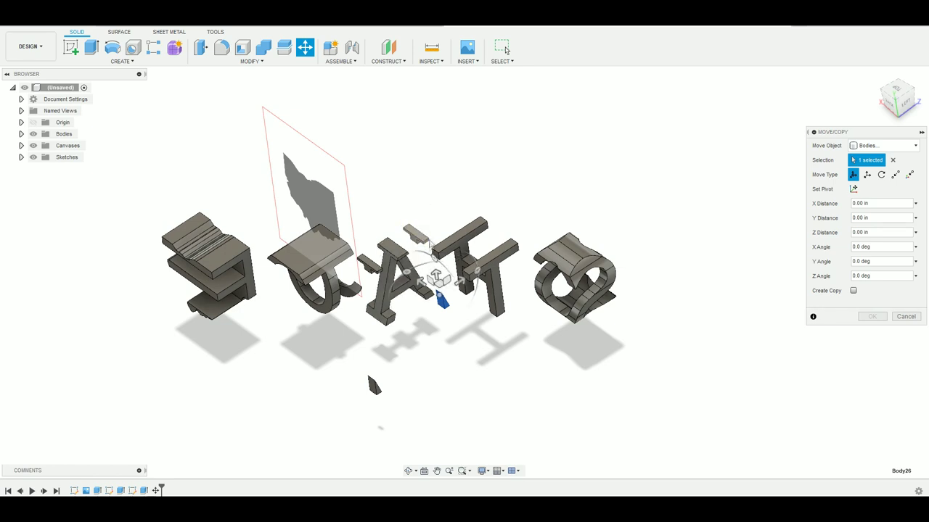
pyautogui.moveTo(439, 282); pyautogui.dragTo(362, 371)
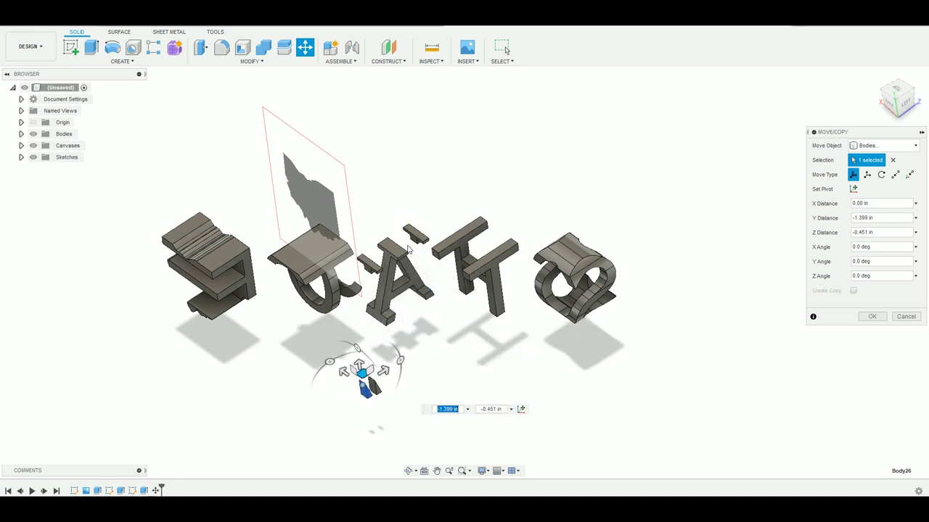
pyautogui.click(864, 318)
# - Move the two small pieces beside the A down beside the other fragments
pyautogui.click(304, 47)
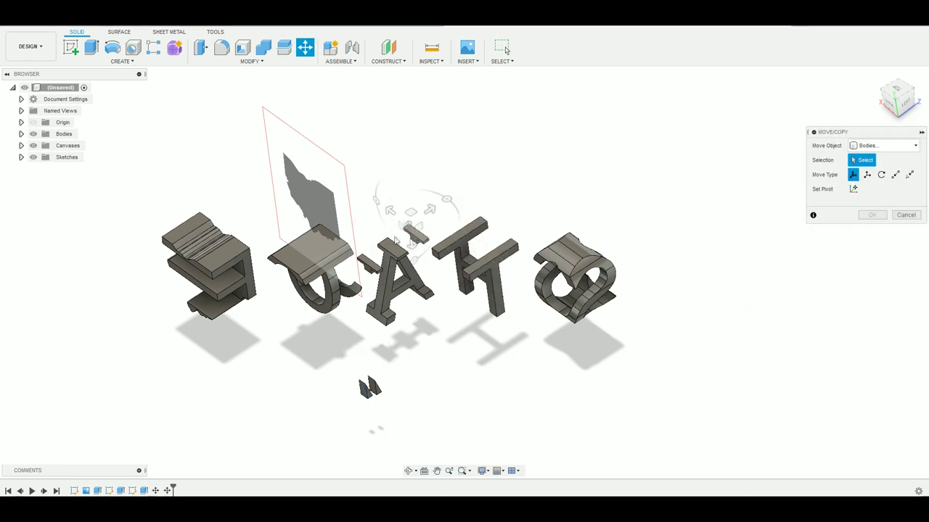
pyautogui.scroll(5, 392, 233)
pyautogui.click(409, 258)
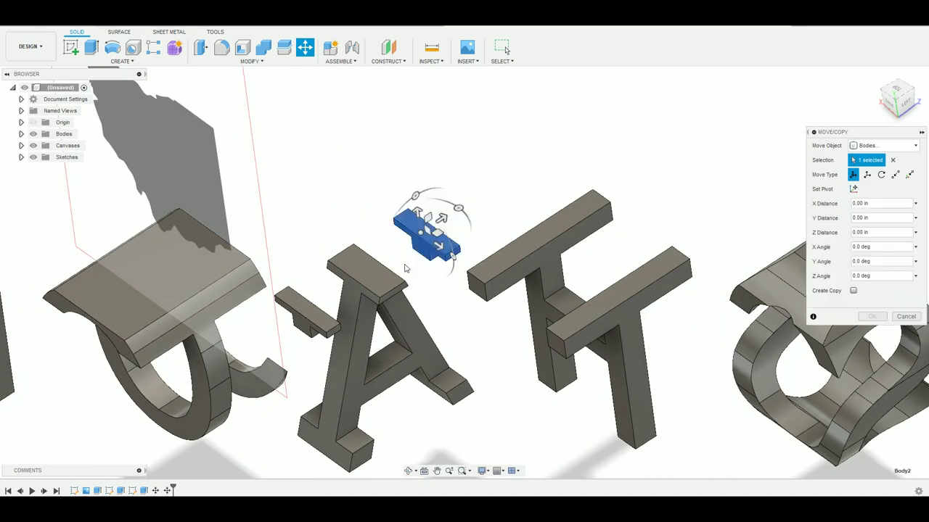
pyautogui.scroll(-5, 417, 232)
pyautogui.moveTo(424, 225); pyautogui.dragTo(391, 420)
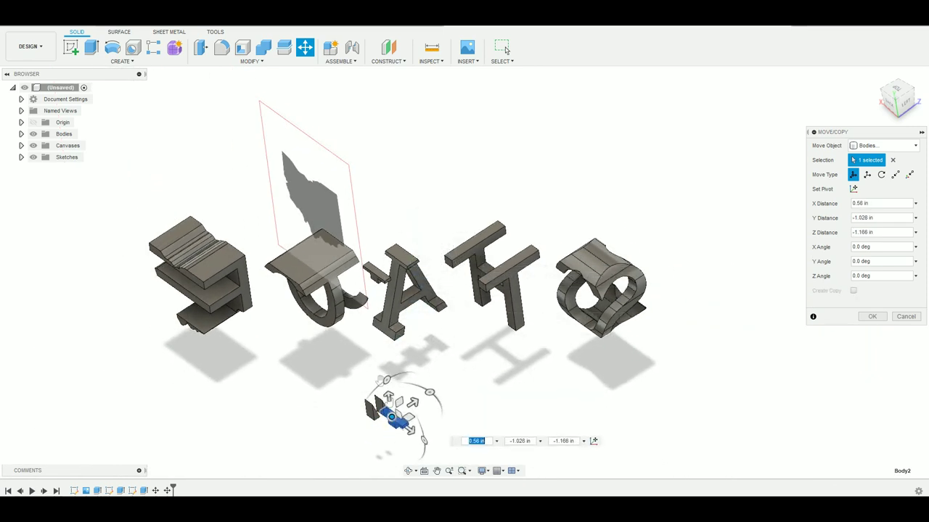
pyautogui.click(872, 317)
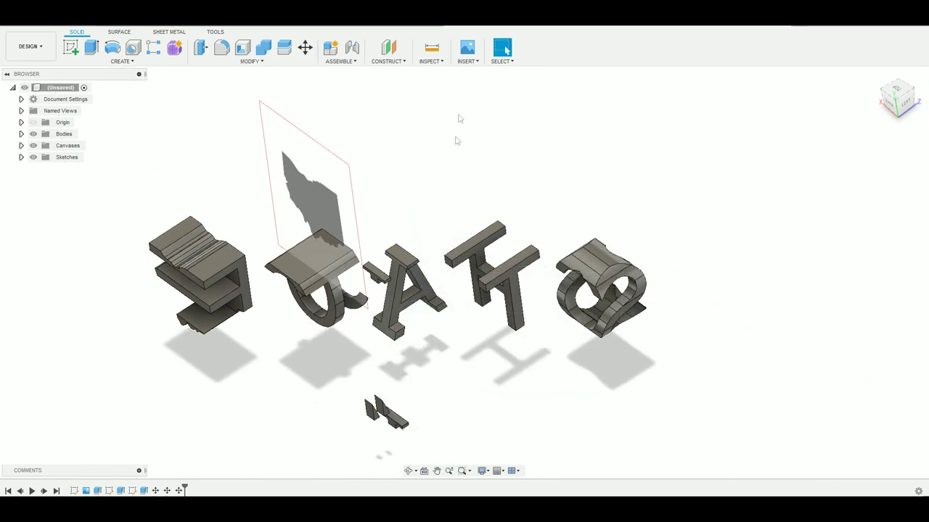
pyautogui.click(305, 46)
pyautogui.scroll(6, 390, 272)
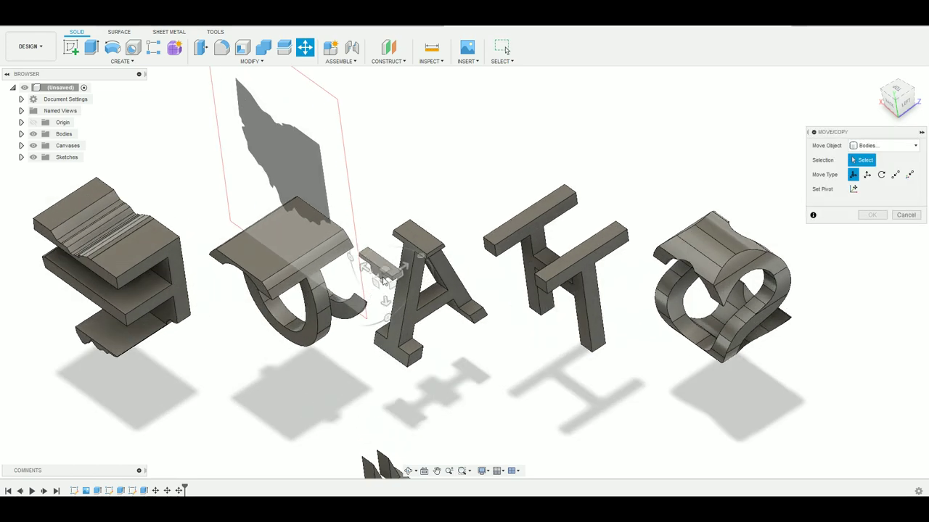
pyautogui.click(390, 272)
pyautogui.scroll(-5, 385, 275)
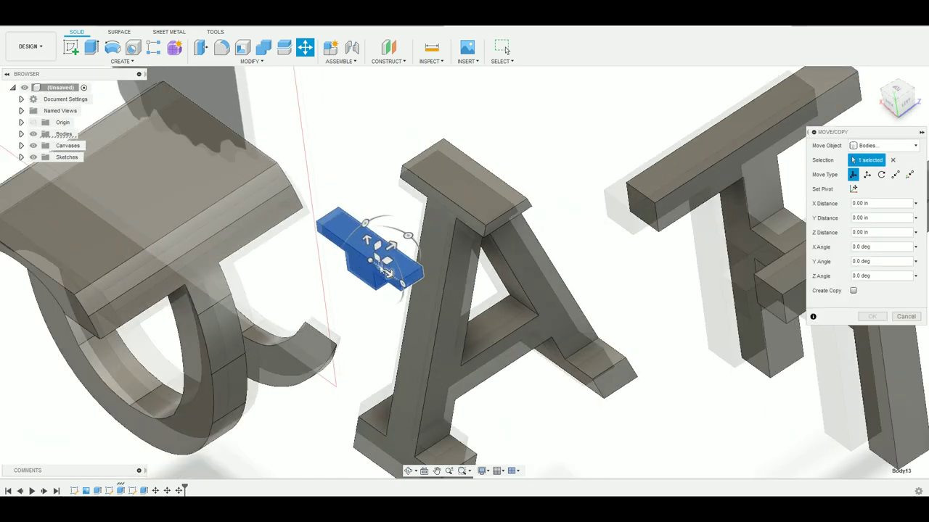
pyautogui.scroll(-3, 380, 279)
pyautogui.moveTo(377, 267); pyautogui.dragTo(372, 418)
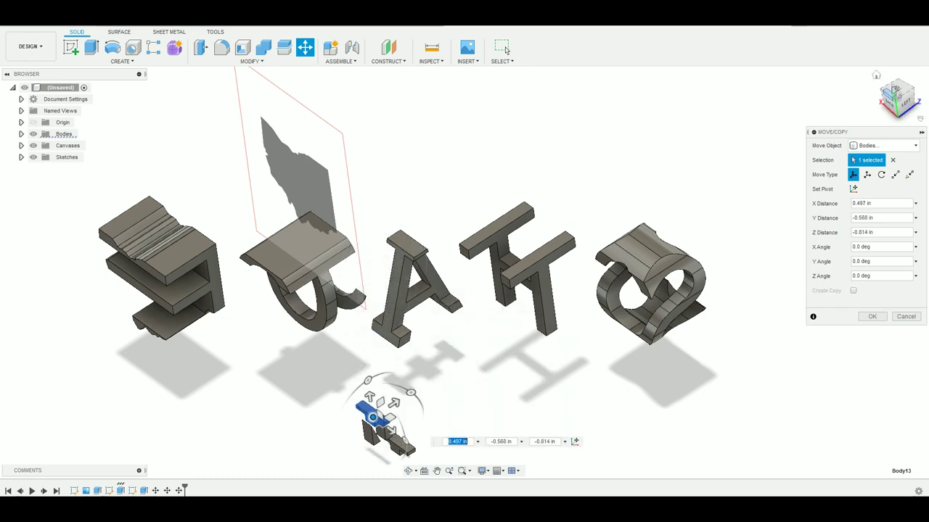
pyautogui.click(899, 90)
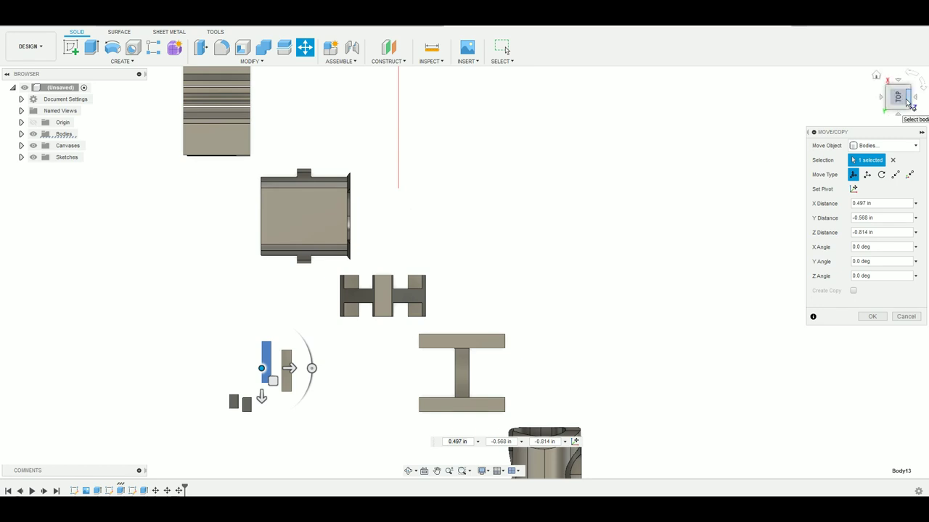
pyautogui.moveTo(894, 103); pyautogui.dragTo(862, 128)
pyautogui.click(873, 317)
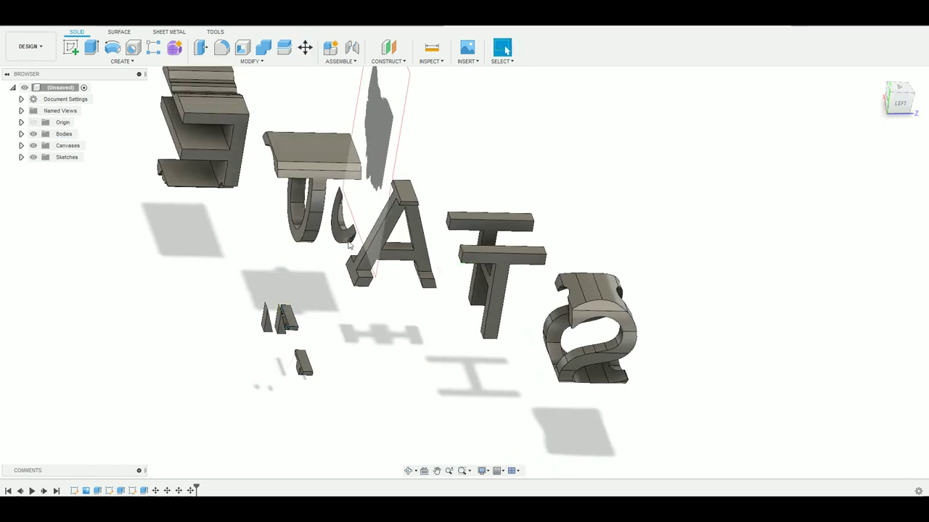
# - Select the loose sliver inside the C and nudge it slightly with Move (M)
pyautogui.click(341, 241)
pyautogui.press('m')
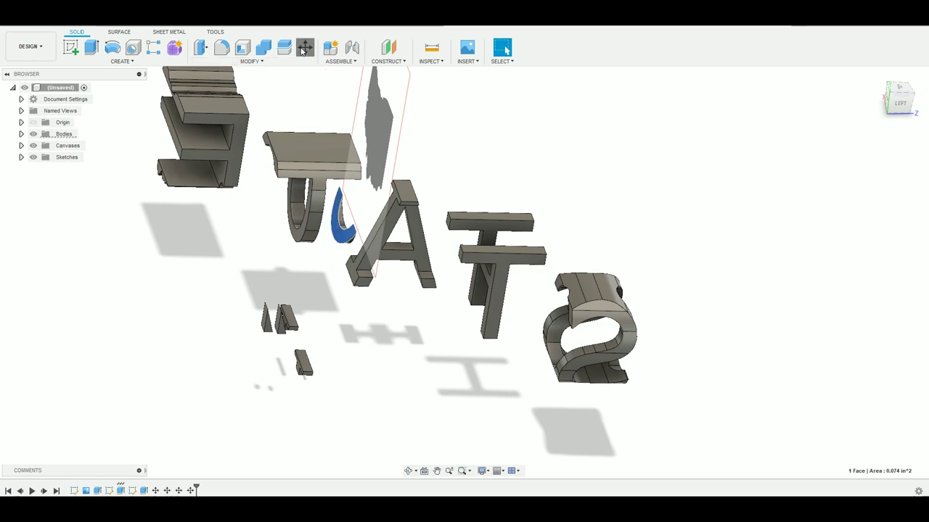
pyautogui.moveTo(343, 235); pyautogui.dragTo(332, 254)
pyautogui.press('Return')
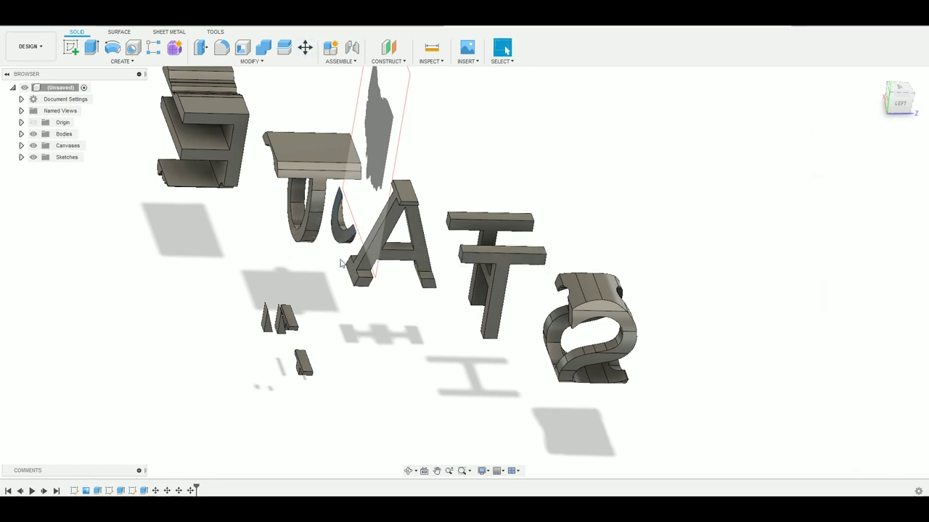
# - Move the curved sliver down-left by 1.368, 0.607, 0.554 in beside the other fragments
pyautogui.click(309, 48)
pyautogui.click(340, 232)
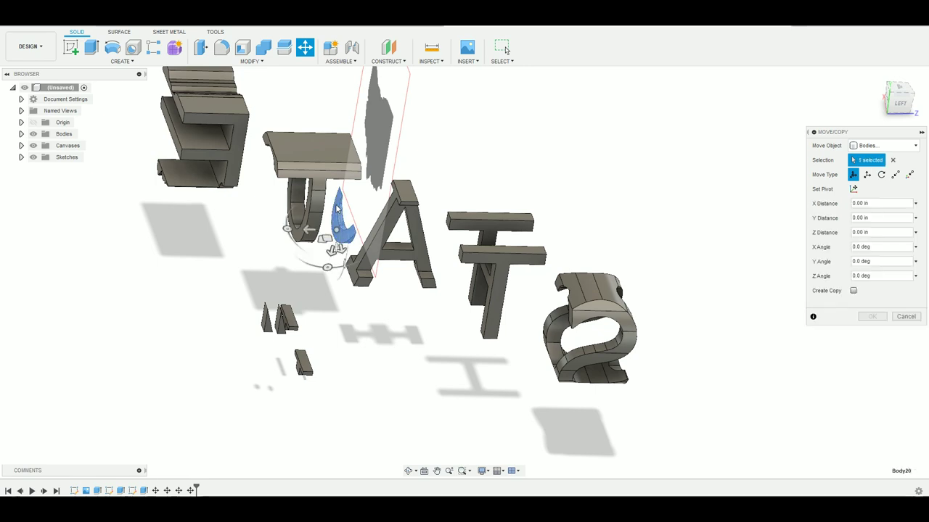
pyautogui.moveTo(338, 243); pyautogui.dragTo(290, 346)
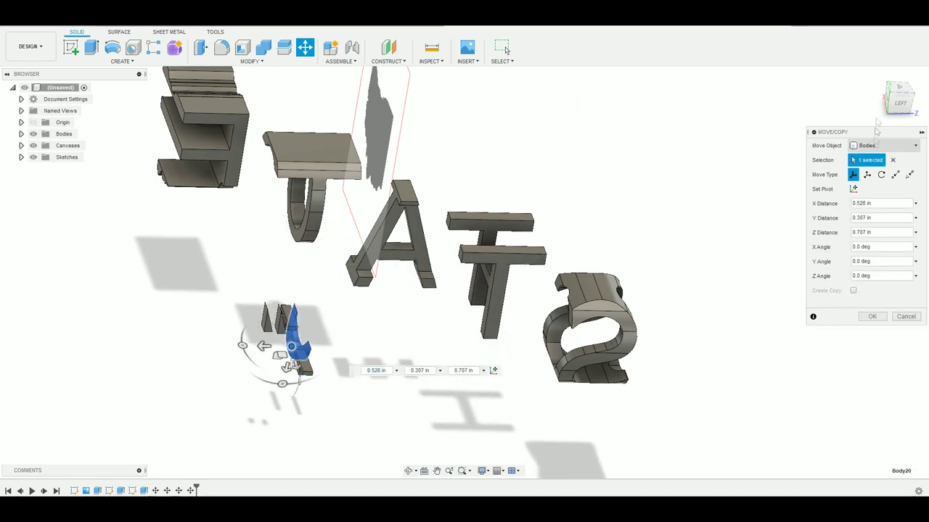
pyautogui.click(901, 90)
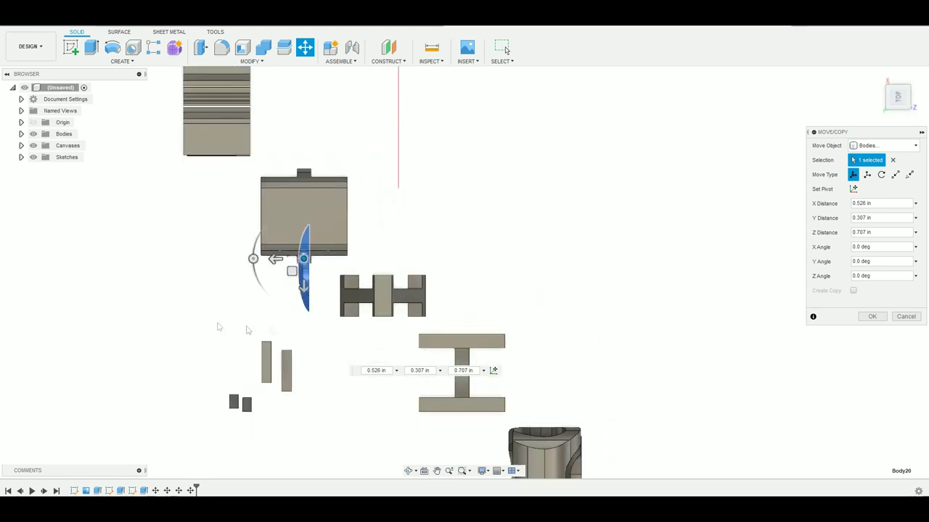
pyautogui.moveTo(313, 268); pyautogui.dragTo(274, 382)
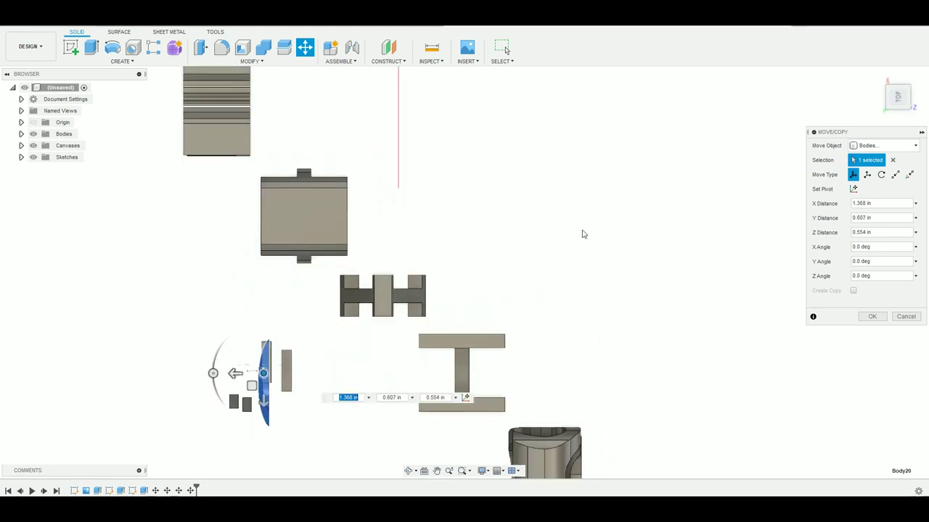
pyautogui.moveTo(469, 299); pyautogui.dragTo(524, 273, button='middle')
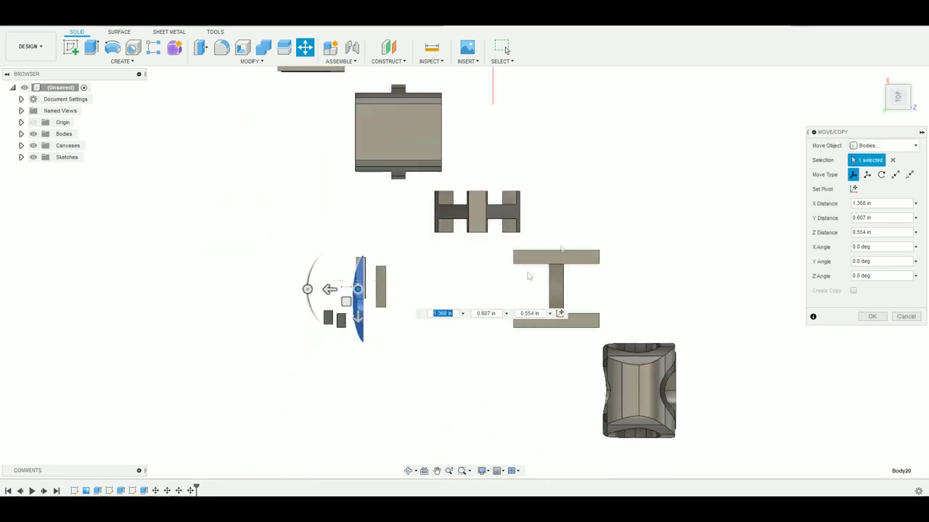
pyautogui.click(872, 316)
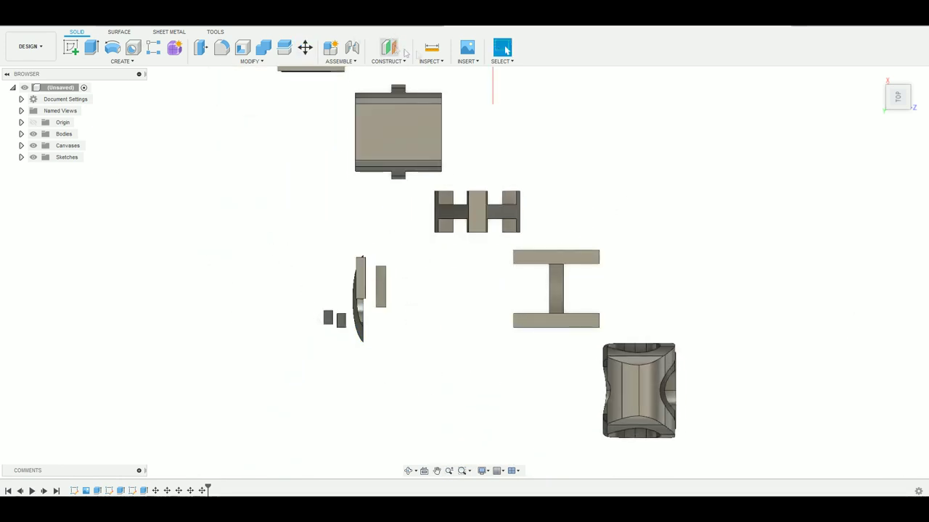
pyautogui.click(73, 49)
# - Sketch a rectangle on the XY plane enclosing the leftover fragments
pyautogui.click(527, 212)
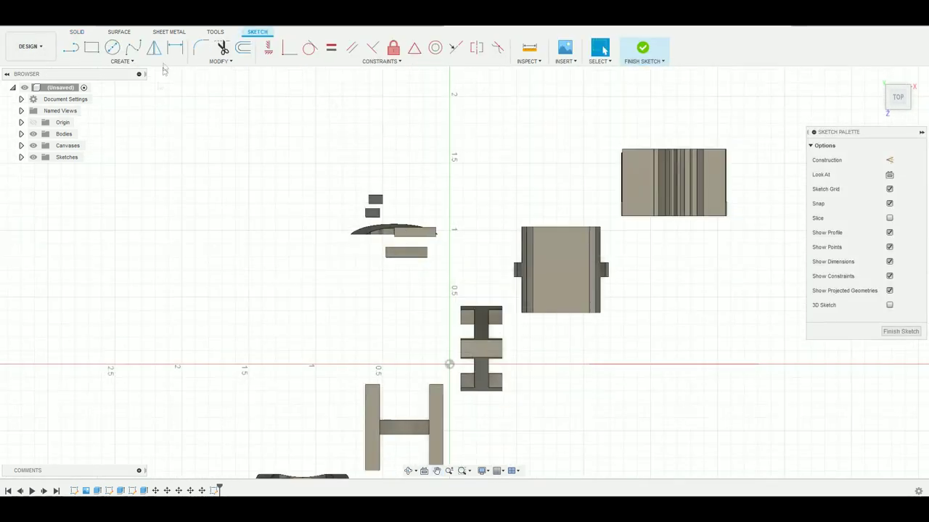
pyautogui.click(311, 172)
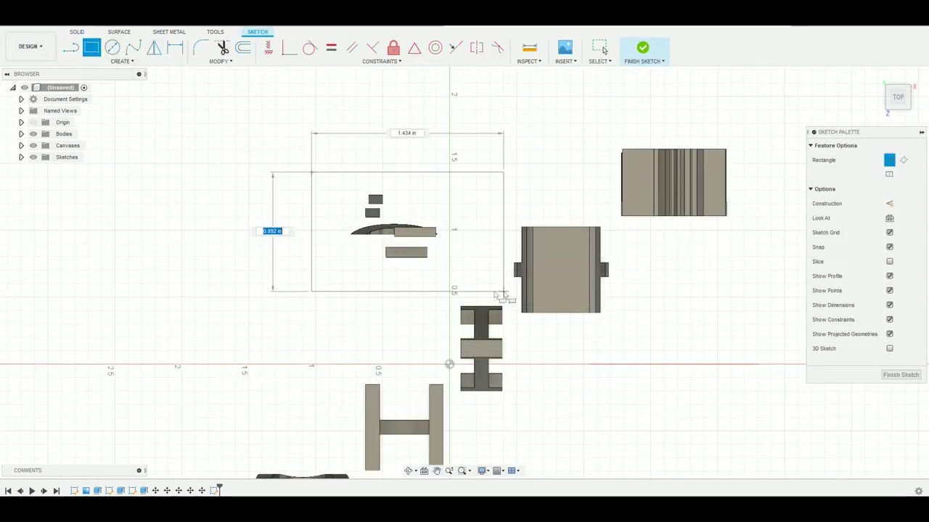
pyautogui.click(458, 284)
pyautogui.click(627, 55)
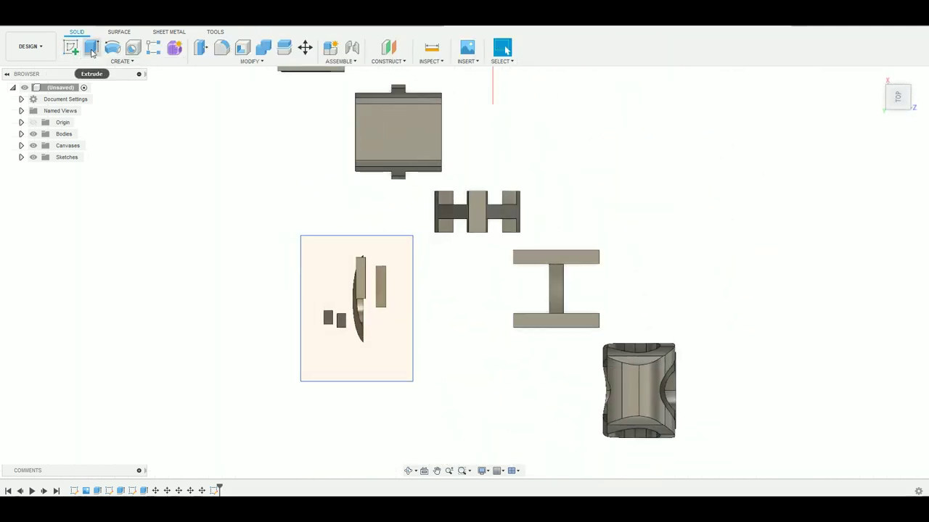
# - Cut-extrude the rectangle 98 in Symmetric to remove the fragments
pyautogui.click(91, 50)
pyautogui.click(344, 261)
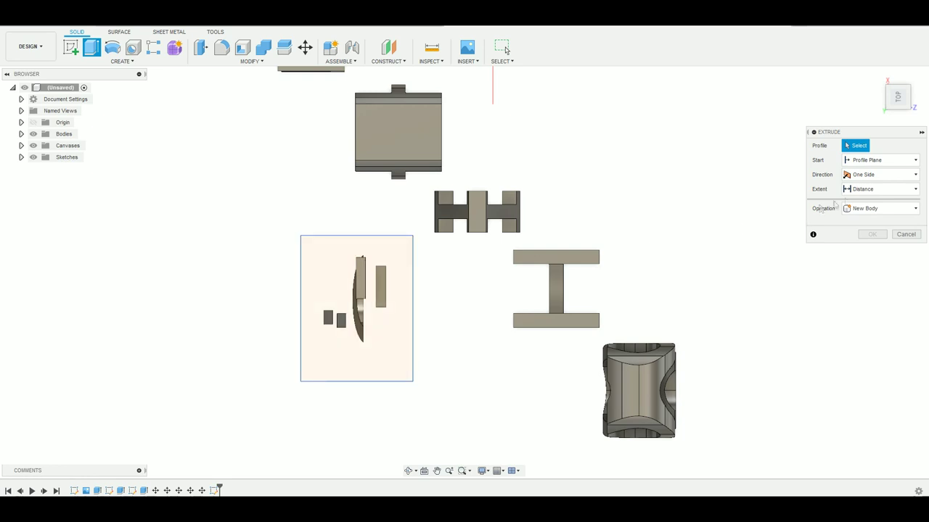
pyautogui.click(860, 174)
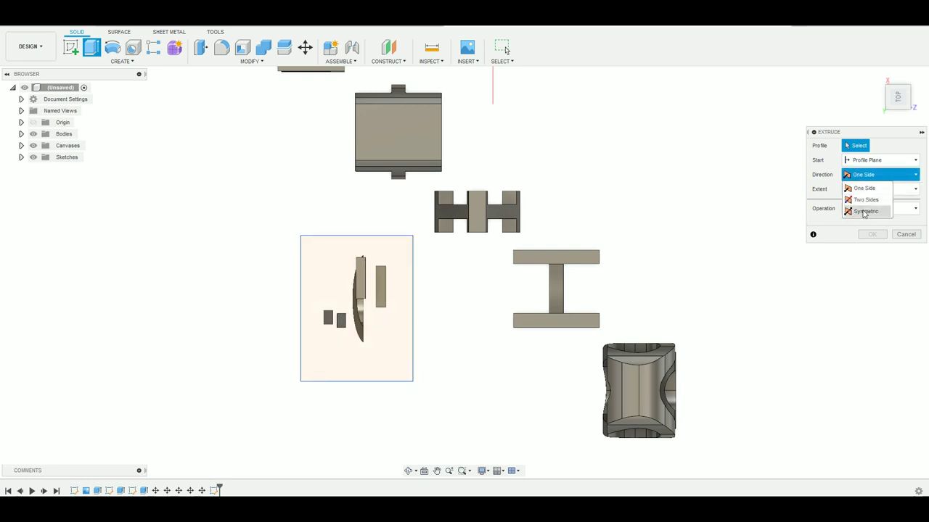
pyautogui.click(863, 211)
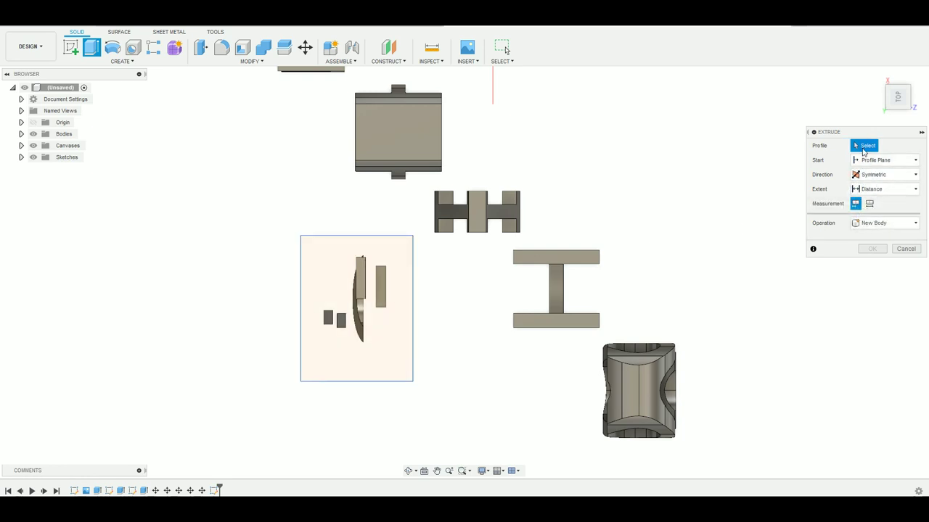
pyautogui.click(874, 223)
pyautogui.click(869, 248)
pyautogui.moveTo(701, 314); pyautogui.dragTo(645, 257, button='middle')
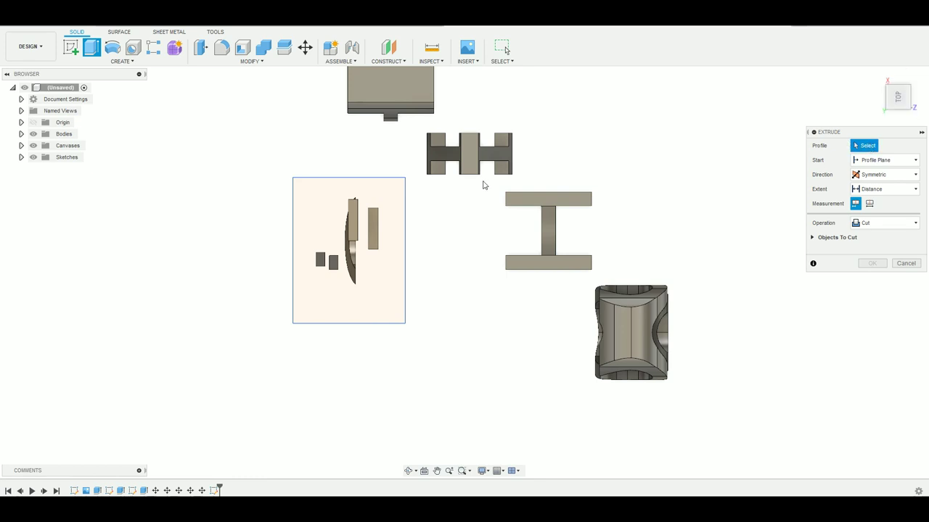
pyautogui.click(385, 204)
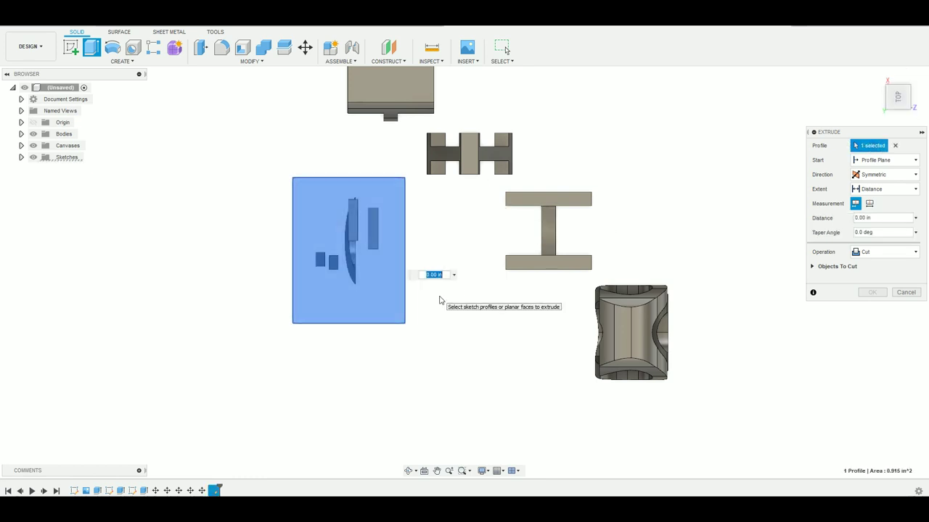
pyautogui.write('98')
pyautogui.press('Return')
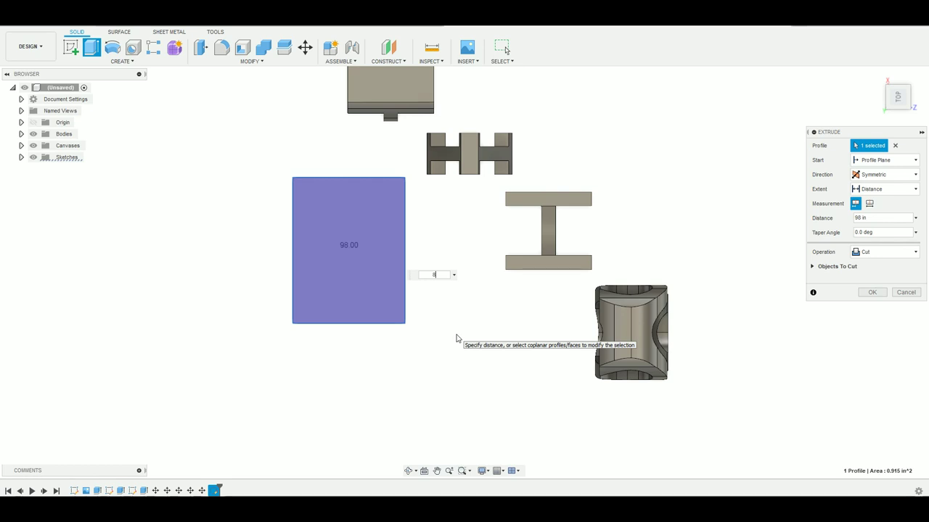
pyautogui.click(872, 292)
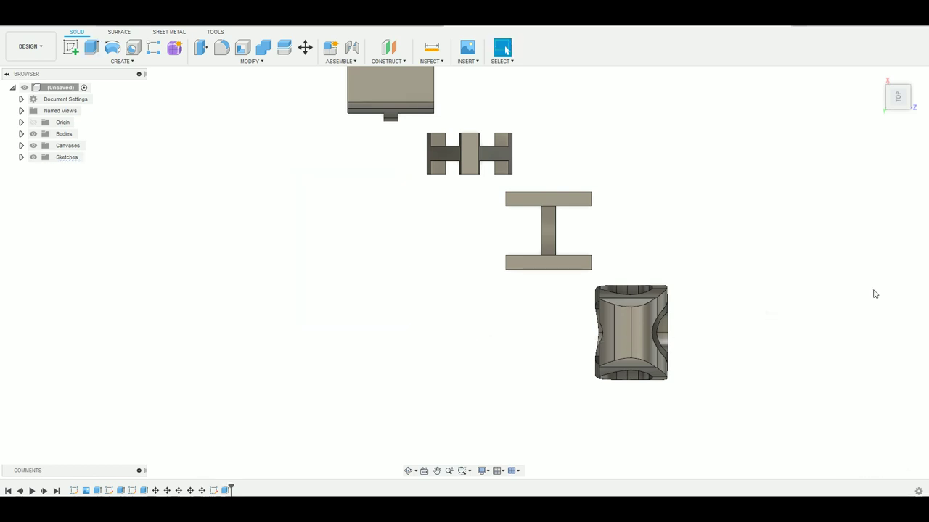
# - Turn to the front view of OHIO and suppress the Ohio image canvas in the timeline
pyautogui.moveTo(906, 122)
pyautogui.click(905, 101)
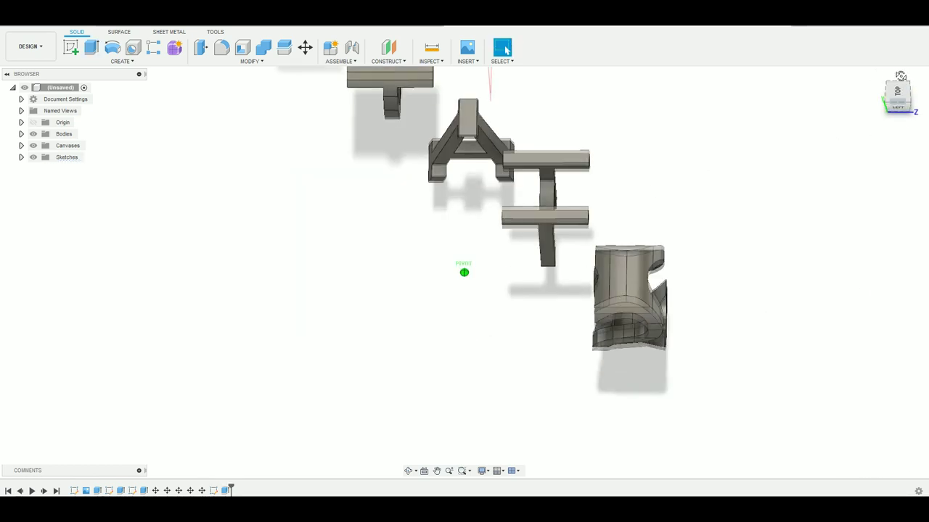
pyautogui.keyDown('shift'); pyautogui.moveTo(465, 272); pyautogui.dragTo(882, 272, button='middle'); pyautogui.keyUp('shift')
pyautogui.click(881, 92)
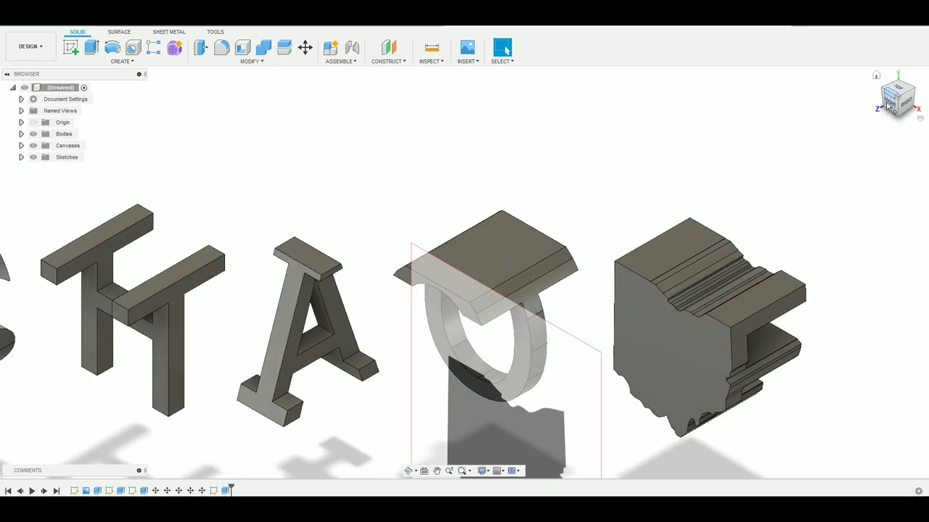
pyautogui.click(889, 105)
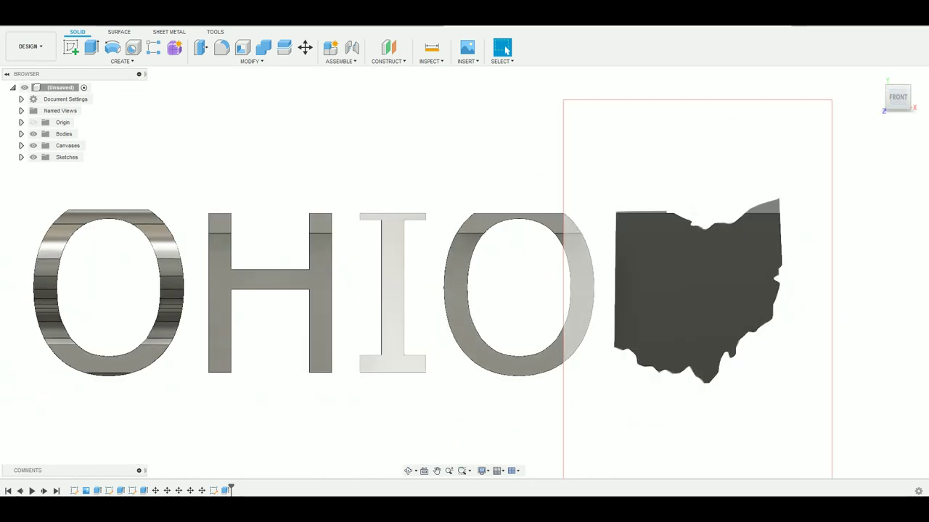
pyautogui.rightClick(86, 491)
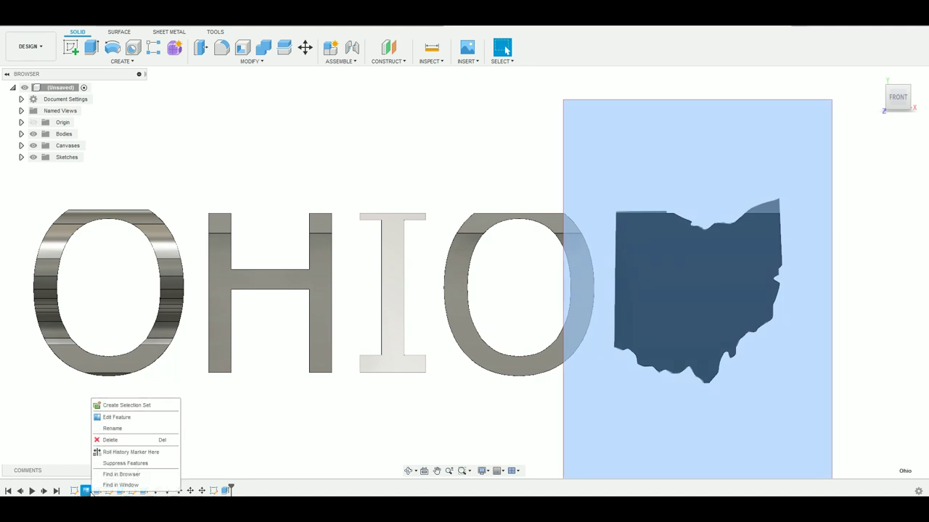
pyautogui.click(113, 464)
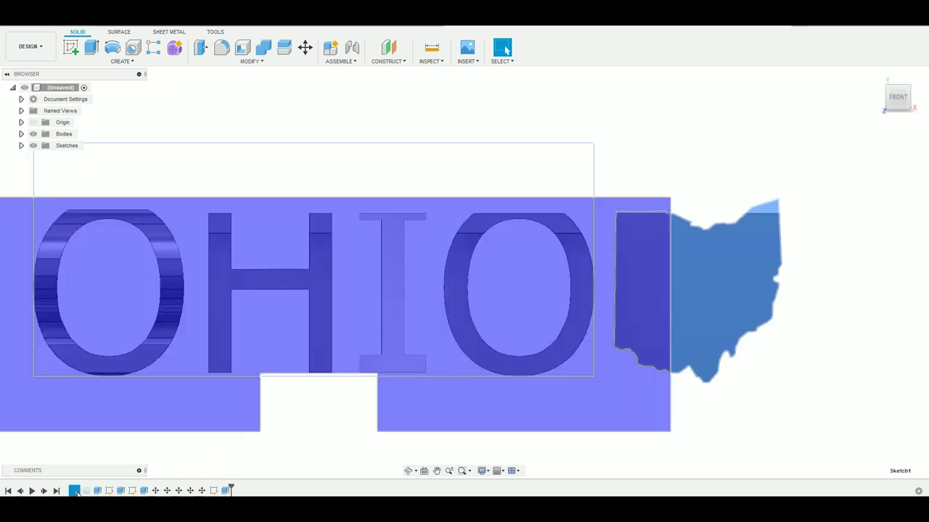
pyautogui.rightClick(77, 491)
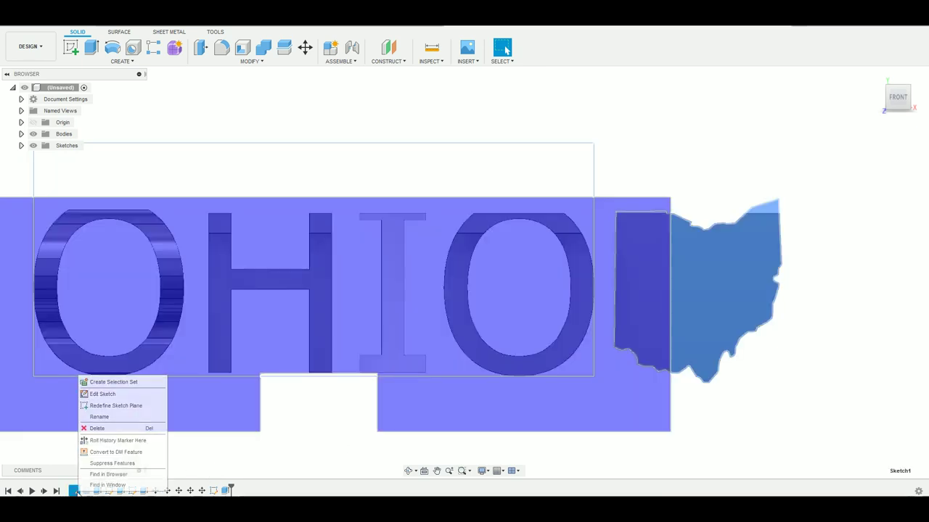
# - Translate the OHIO sketch text by a Y distance of -0.01 in with Move/Copy
pyautogui.click(116, 394)
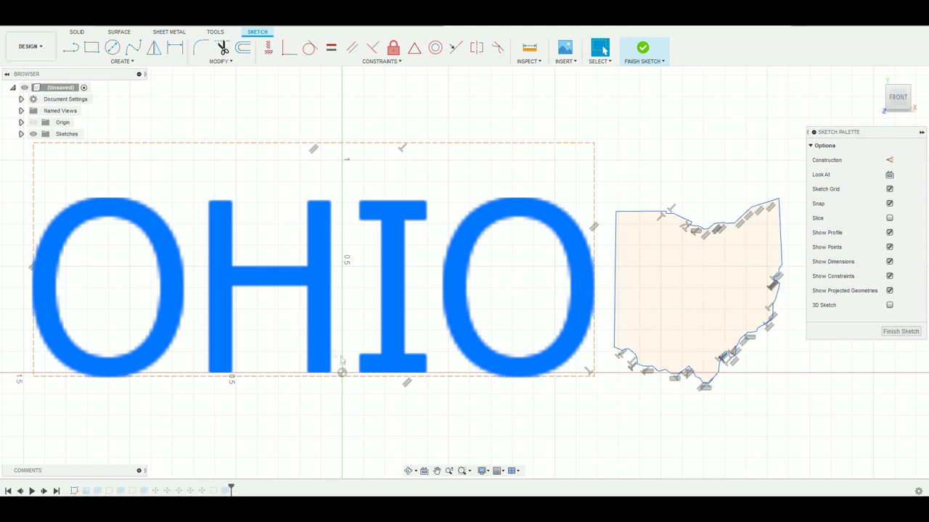
pyautogui.click(321, 253)
pyautogui.moveTo(183, 206); pyautogui.dragTo(384, 183, button='middle')
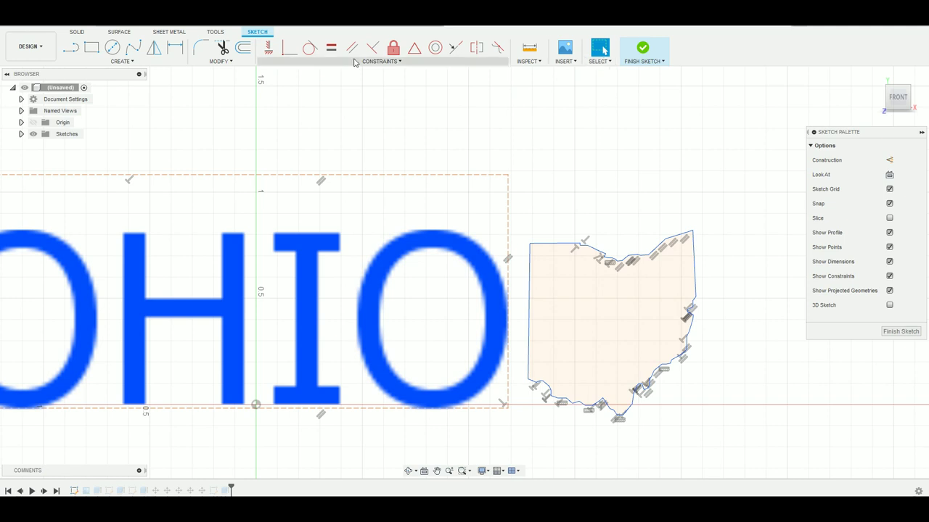
pyautogui.click(211, 63)
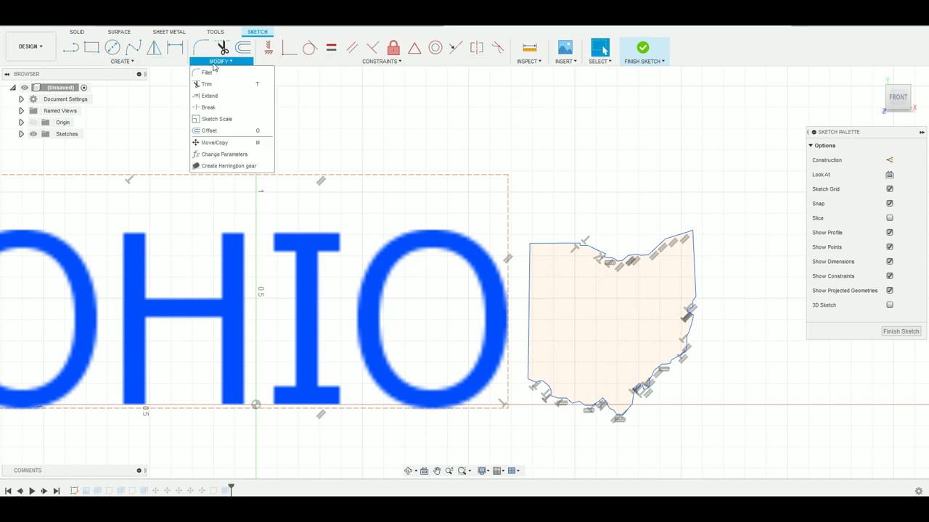
pyautogui.click(215, 143)
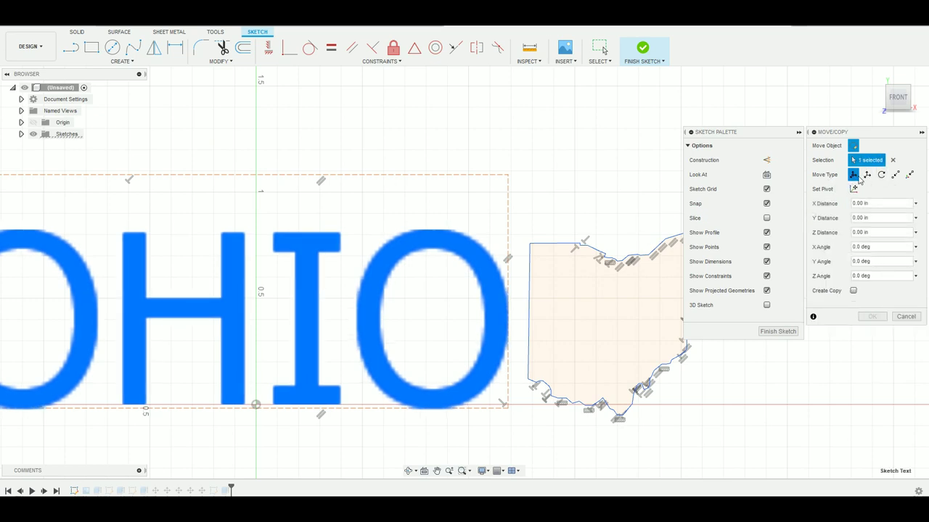
pyautogui.click(867, 175)
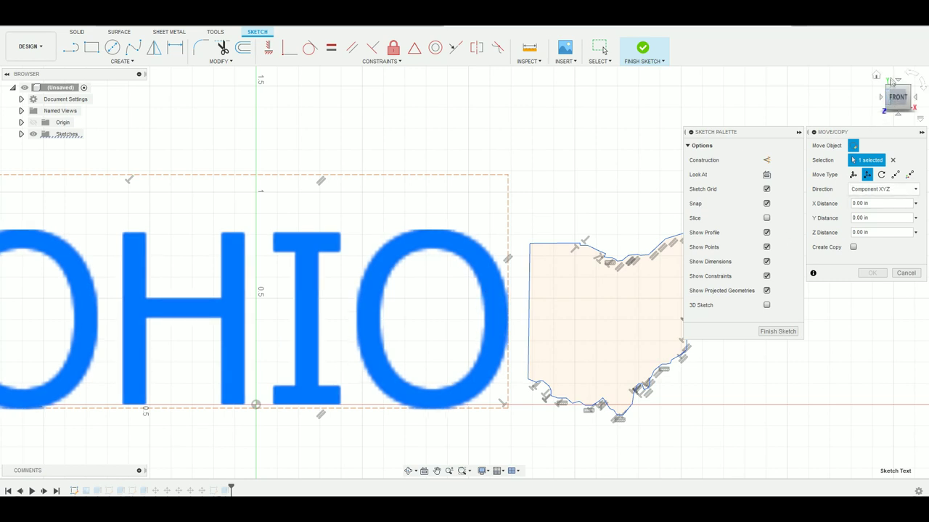
pyautogui.click(874, 218)
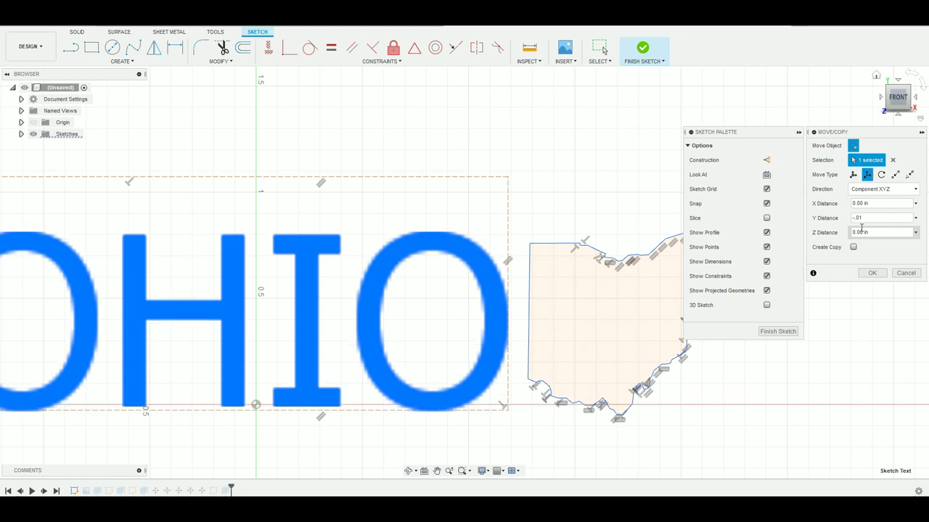
pyautogui.click(871, 273)
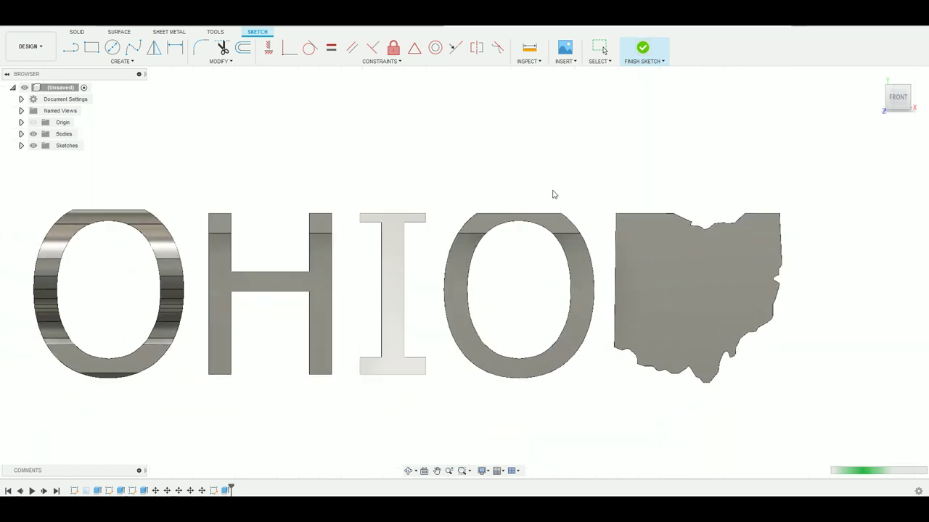
# - Check the letters from the front, top and right views, then bring up Sketch2's options
pyautogui.click(908, 89)
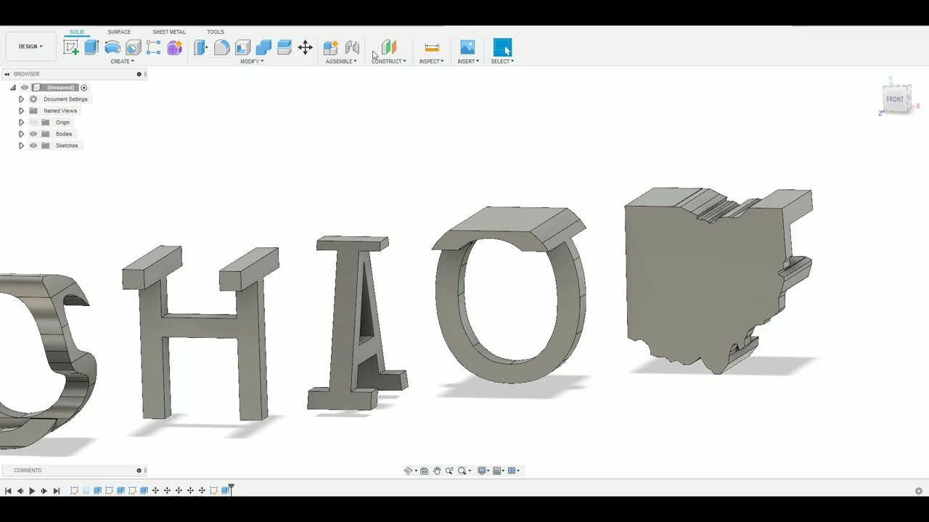
pyautogui.keyDown('shift'); pyautogui.moveTo(309, 134); pyautogui.dragTo(900, 116, button='middle'); pyautogui.keyUp('shift')
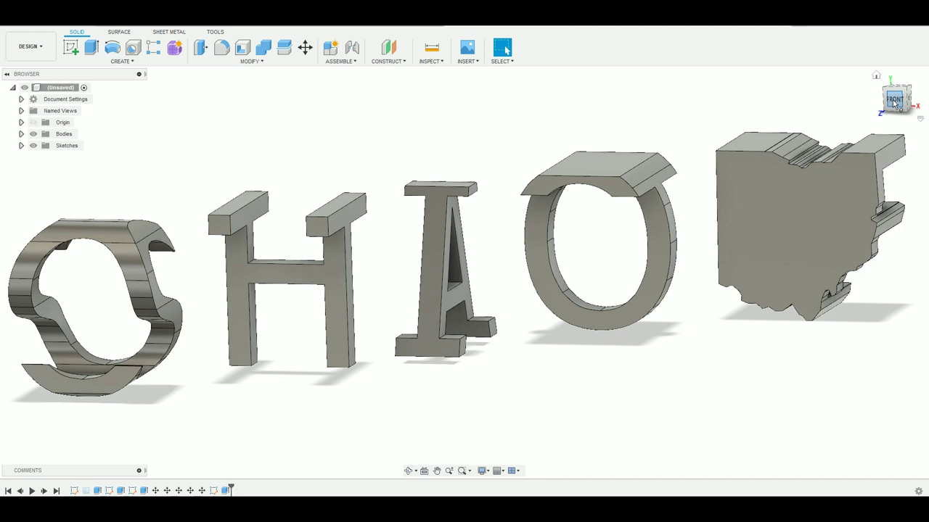
pyautogui.click(894, 100)
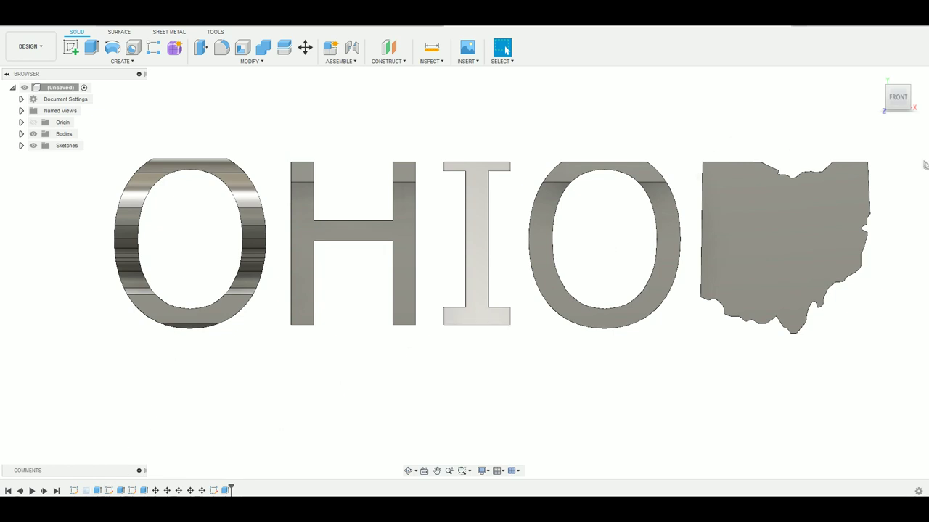
pyautogui.click(892, 101)
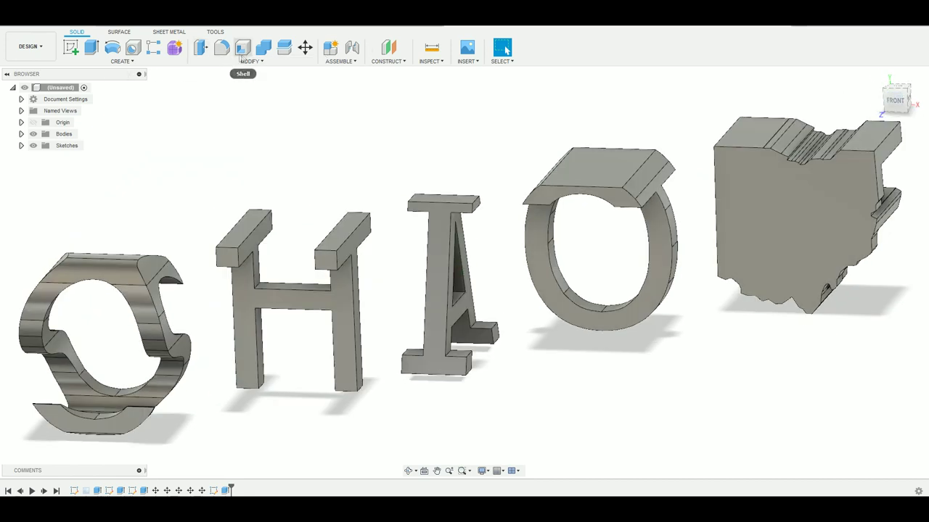
pyautogui.click(912, 105)
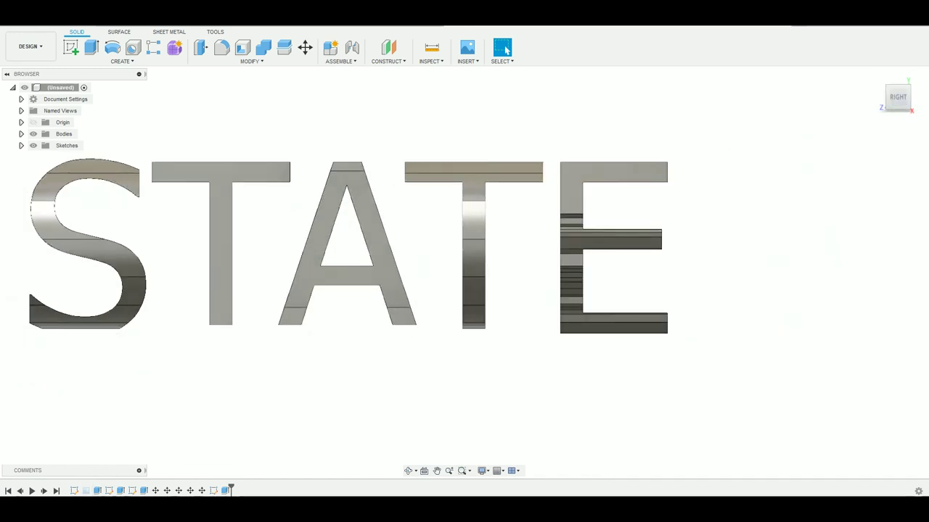
pyautogui.rightClick(108, 491)
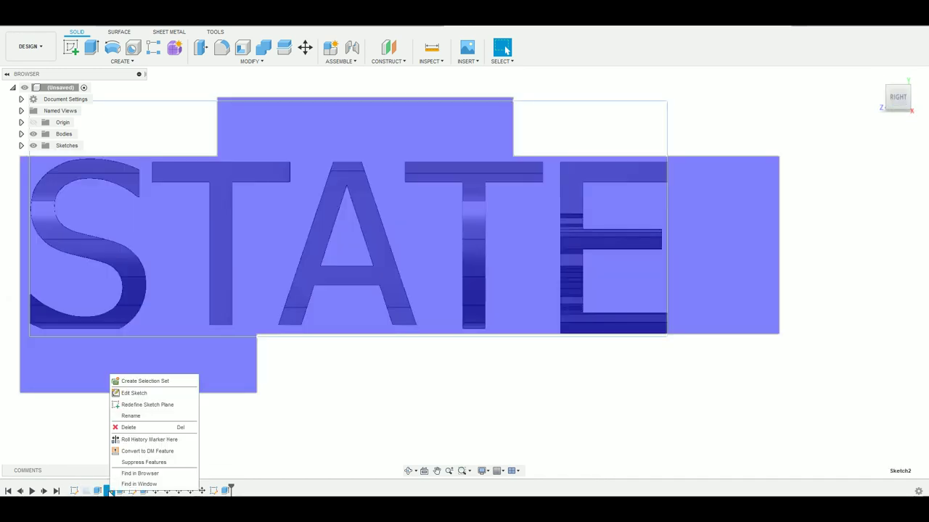
# - Edit the STATE text to a height of 1.2 in and finish the sketch
pyautogui.click(134, 393)
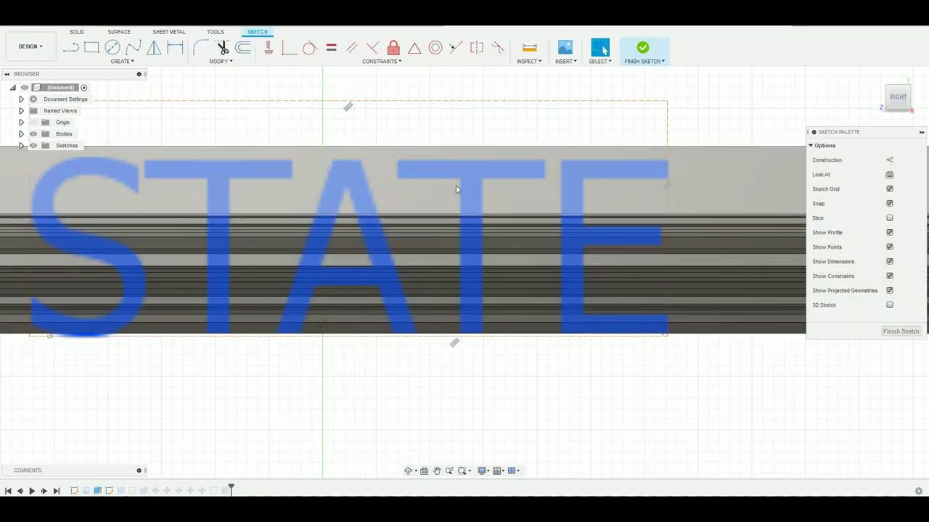
pyautogui.doubleClick(457, 166)
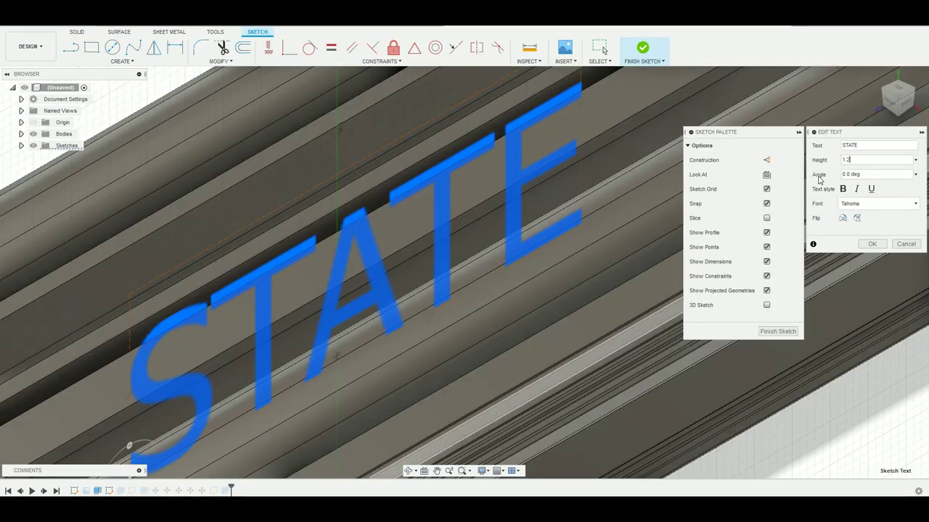
pyautogui.write('1.2')
pyautogui.press('Return')
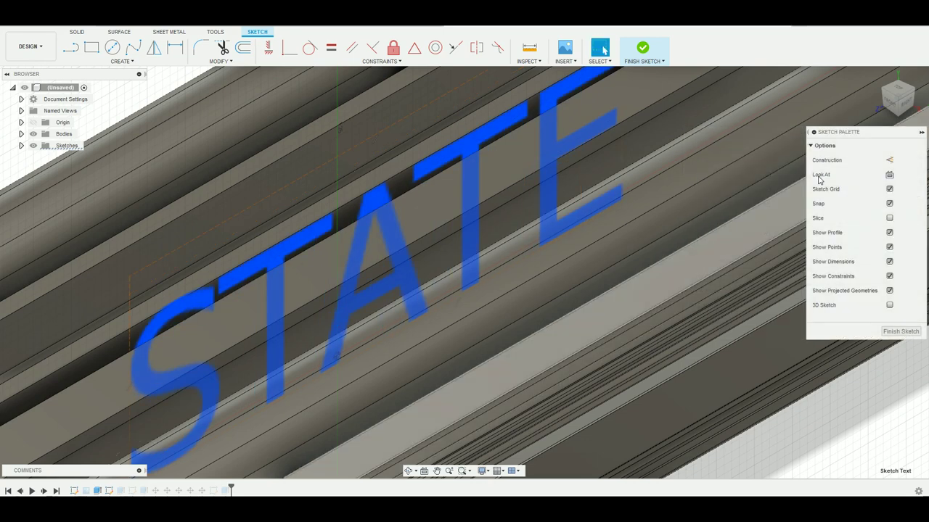
pyautogui.click(901, 331)
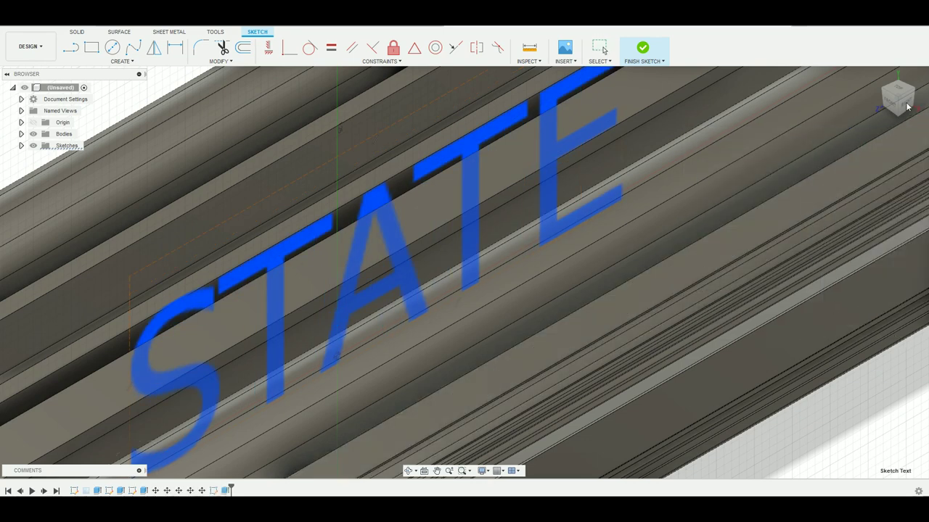
pyautogui.scroll(-2, 487, 243)
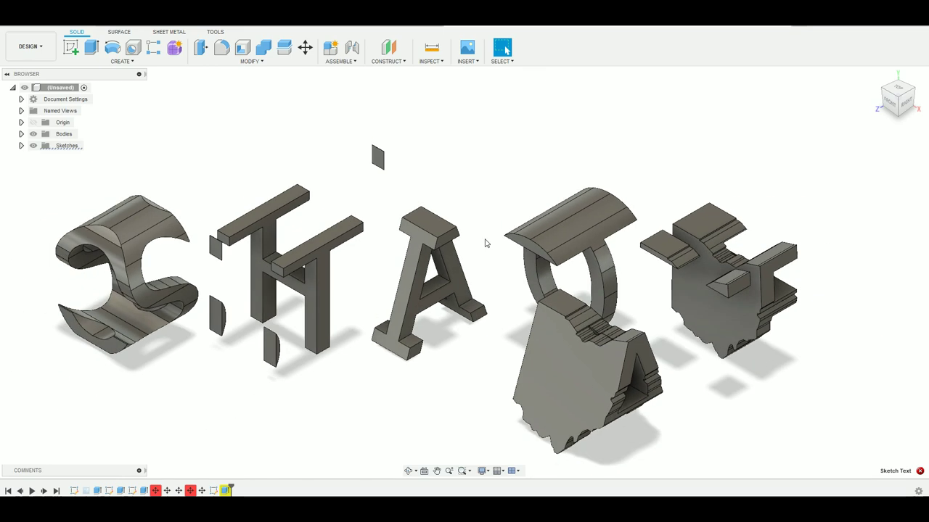
# - Check the front view and the Move1 warning, then view the letters from the top
pyautogui.click(888, 109)
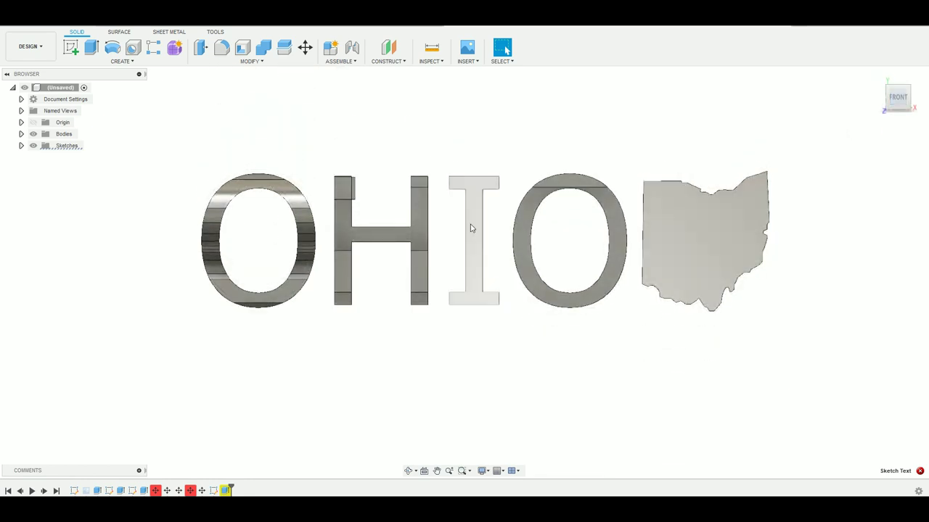
pyautogui.click(156, 490)
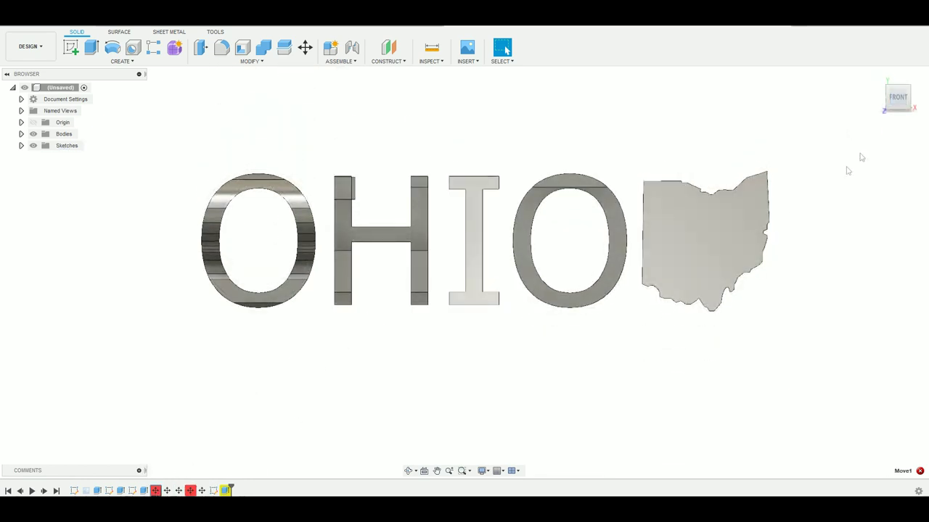
pyautogui.moveTo(900, 100)
pyautogui.mouseDown()
pyautogui.moveTo(898, 122)
pyautogui.moveTo(897, 101)
pyautogui.moveTo(879, 102)
pyautogui.moveTo(899, 103)
pyautogui.moveTo(897, 110)
pyautogui.mouseUp()
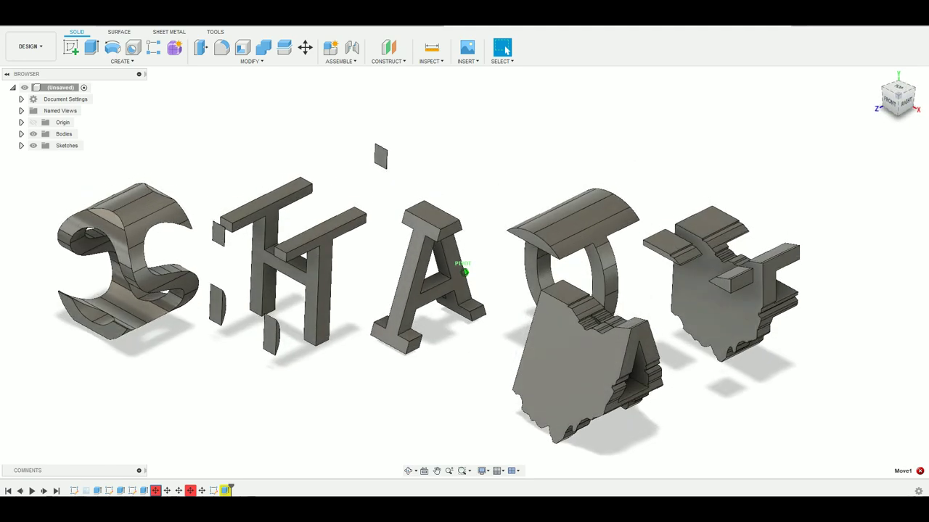
pyautogui.click(899, 92)
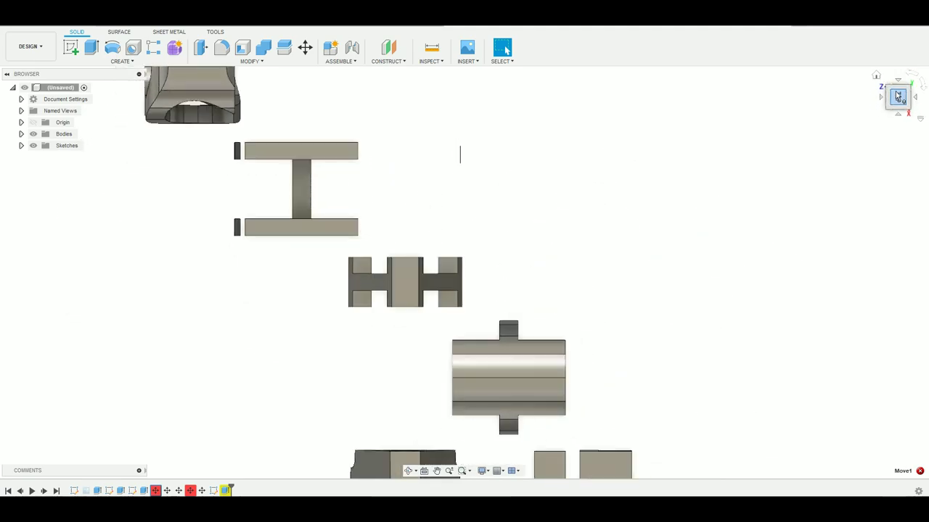
# - Start a ground-plane sketch with rectangles around the Ohio footprint and left of the I
pyautogui.click(71, 47)
pyautogui.click(374, 254)
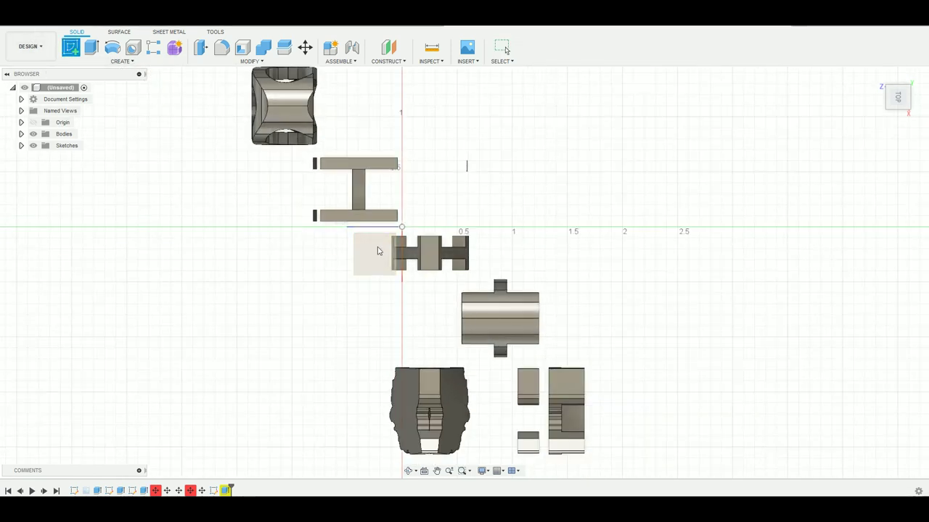
pyautogui.click(90, 48)
pyautogui.click(577, 172)
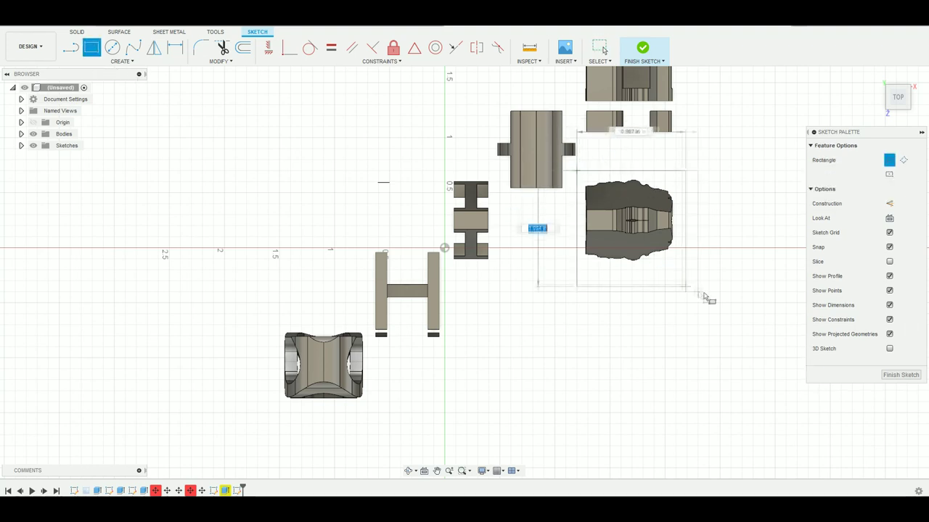
pyautogui.click(405, 196)
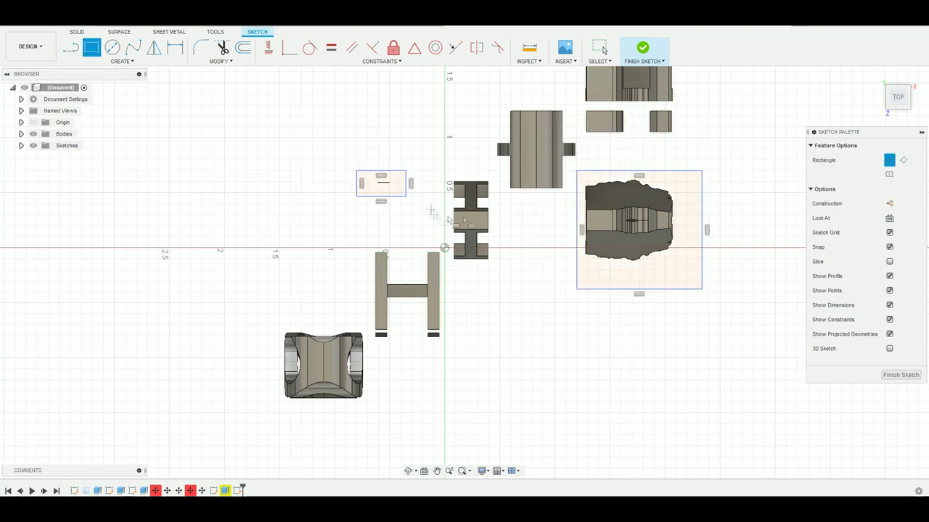
pyautogui.click(899, 106)
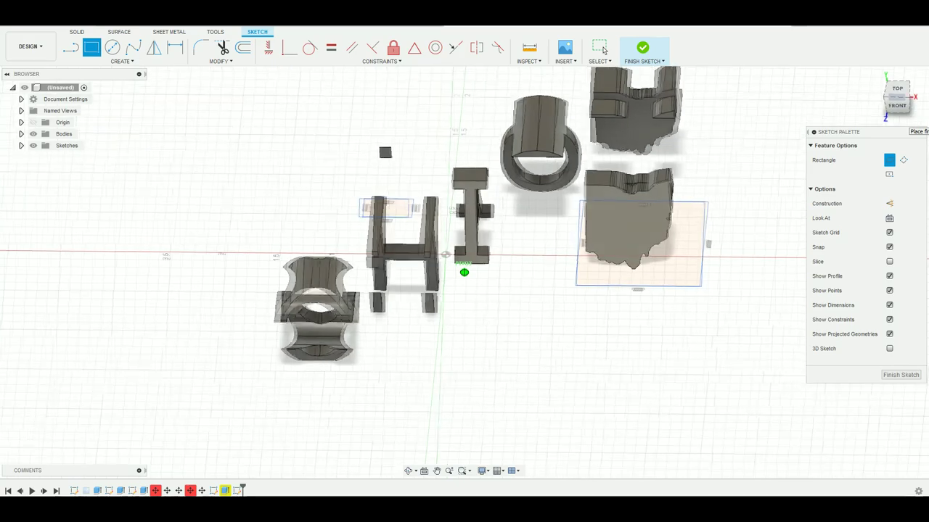
pyautogui.keyDown('shift'); pyautogui.moveTo(779, 178); pyautogui.dragTo(680, 67, button='middle'); pyautogui.keyUp('shift')
pyautogui.click(889, 93)
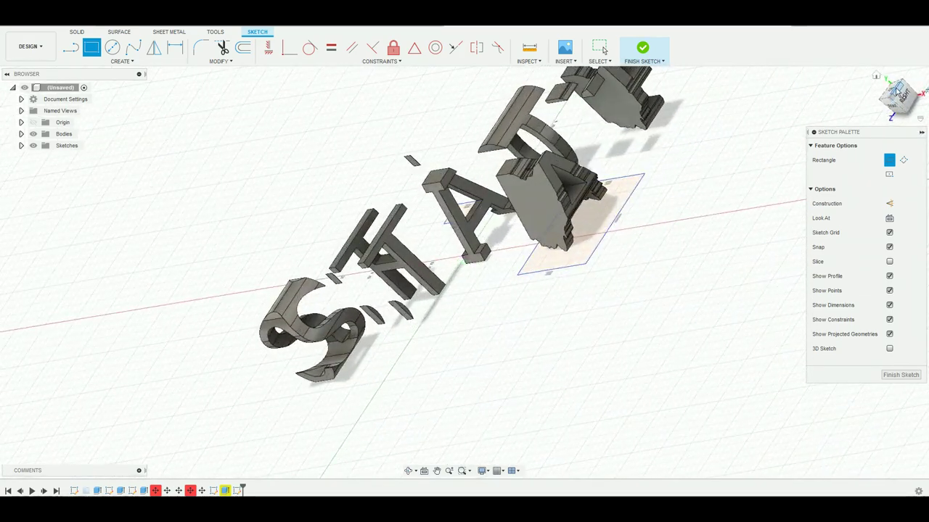
pyautogui.click(891, 93)
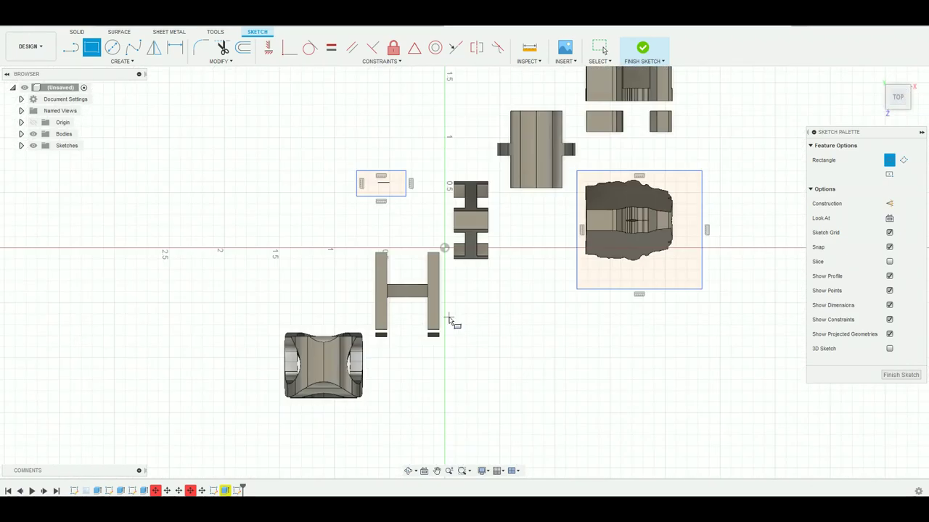
# - Add rectangles below the H and around the two small blocks, widen the last, and finish
pyautogui.click(455, 369)
pyautogui.click(371, 332)
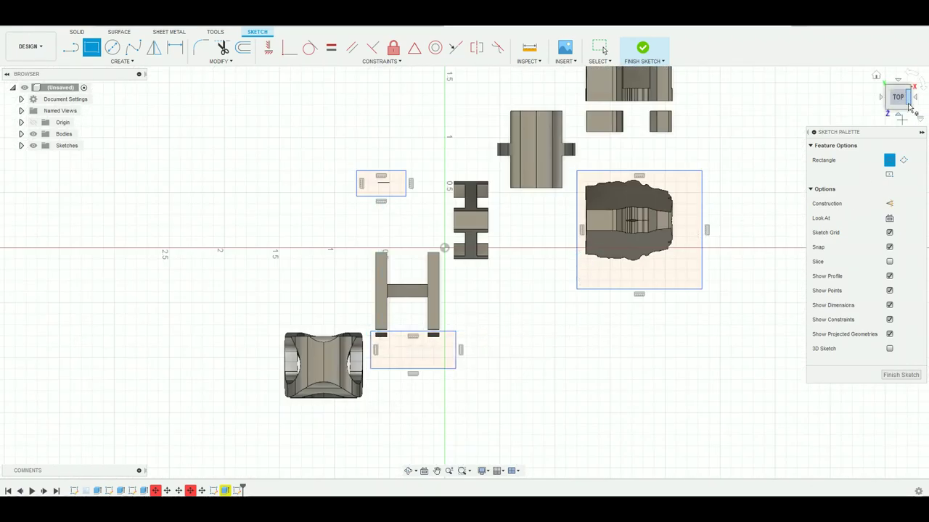
pyautogui.moveTo(899, 103); pyautogui.dragTo(898, 109)
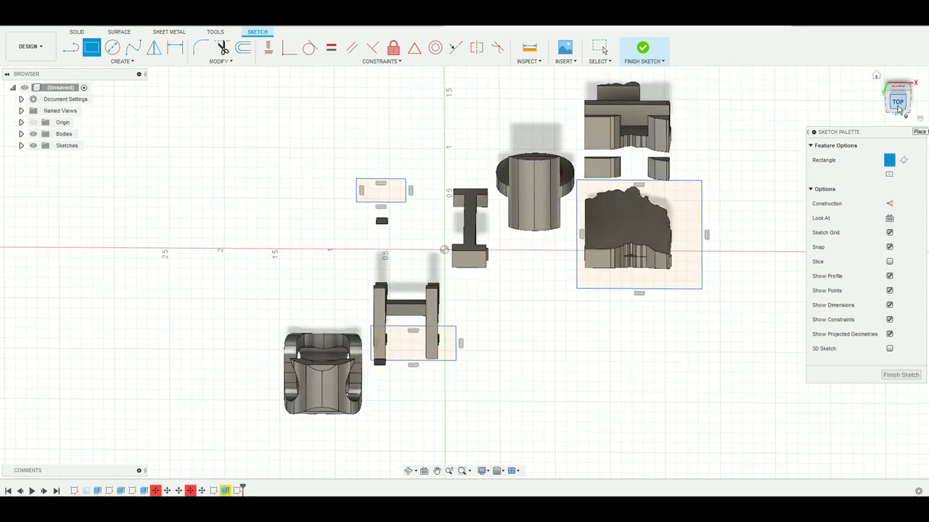
pyautogui.click(899, 105)
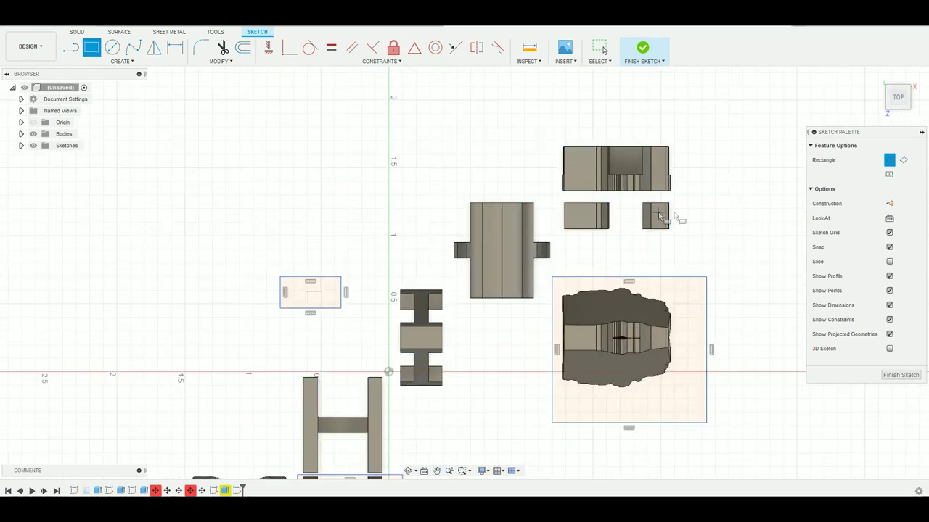
pyautogui.click(916, 98)
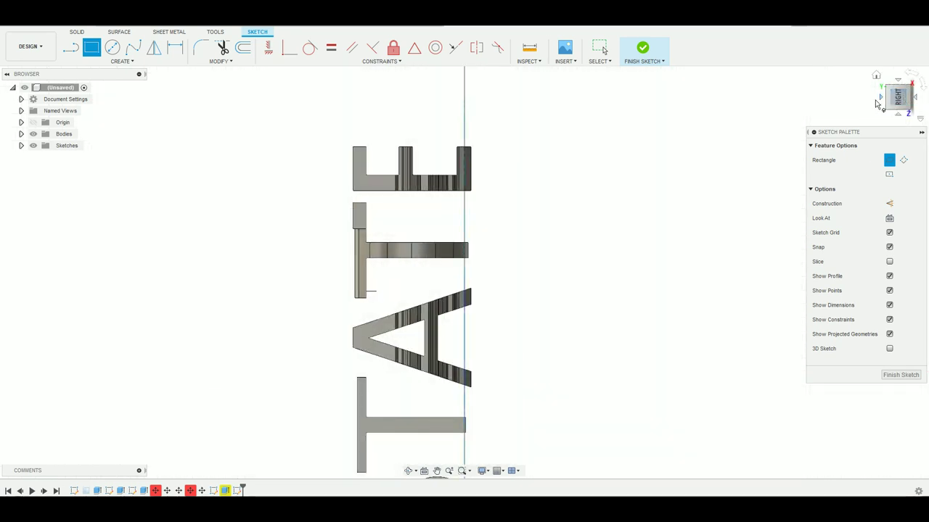
pyautogui.click(883, 102)
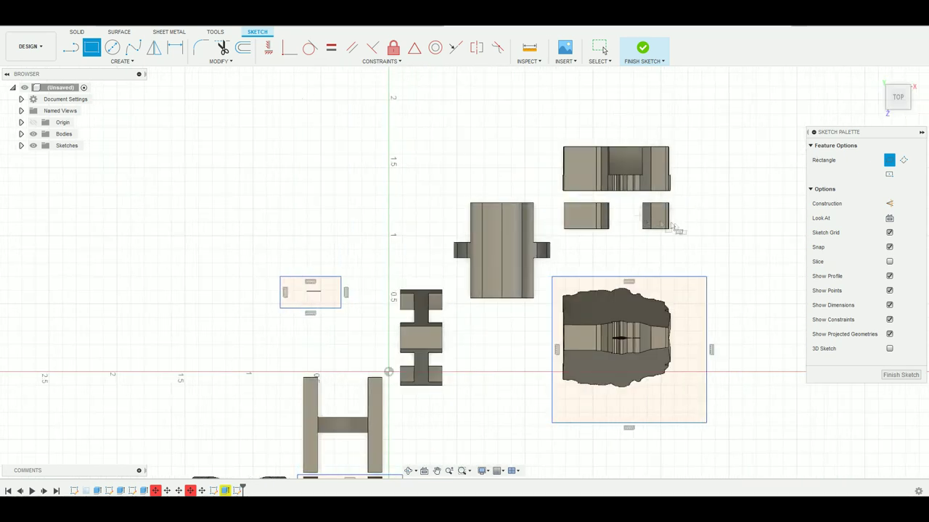
pyautogui.click(565, 196)
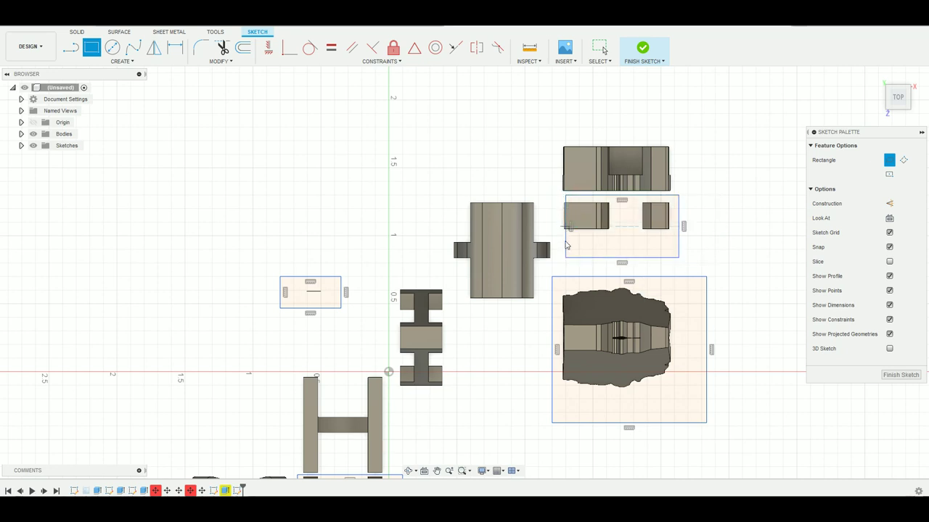
pyautogui.press('Escape')
pyautogui.moveTo(564, 236); pyautogui.dragTo(562, 238)
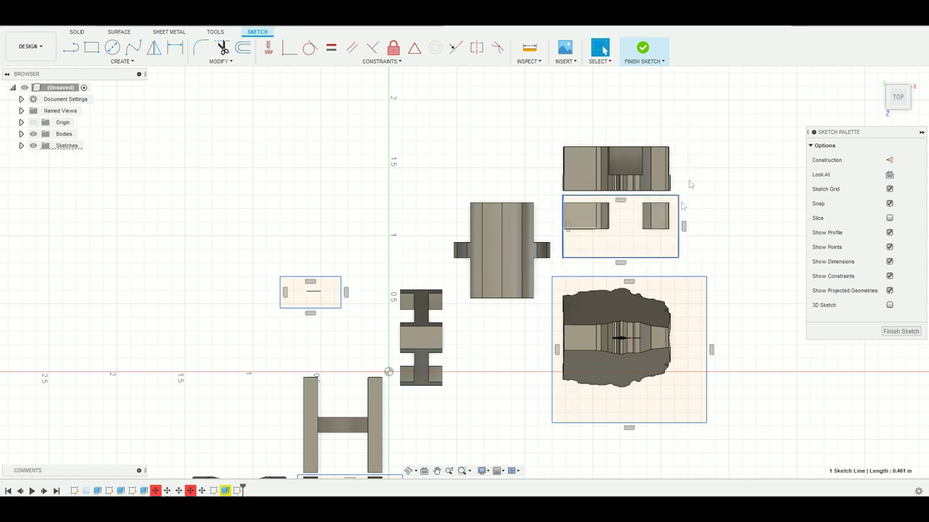
pyautogui.click(643, 48)
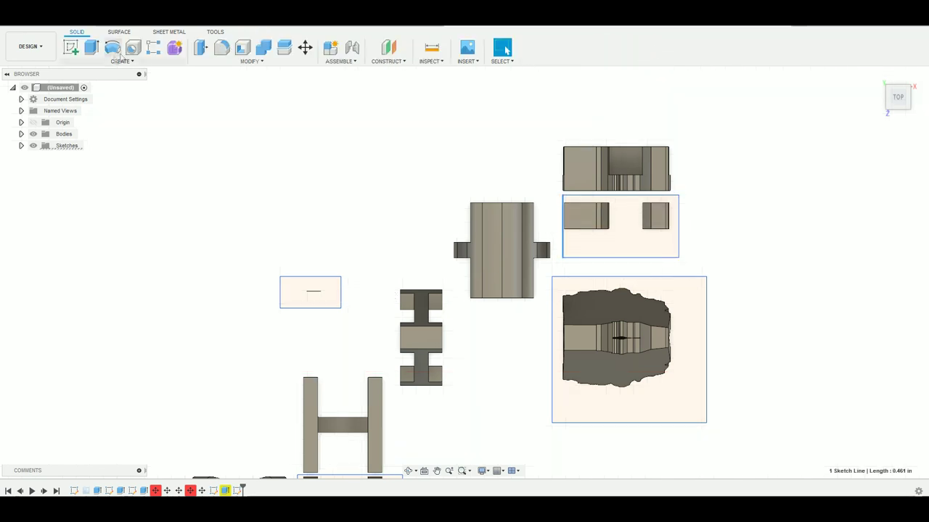
# - Cut the letters through all four rectangle profiles with a symmetric 8 in extrude
pyautogui.click(92, 47)
pyautogui.click(318, 303)
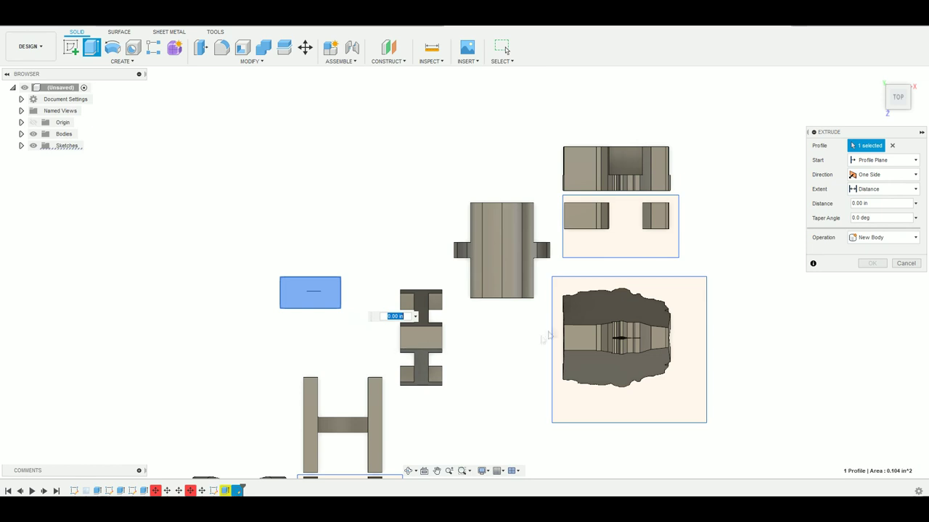
pyautogui.click(557, 338)
pyautogui.click(611, 223)
pyautogui.scroll(-3, 615, 247)
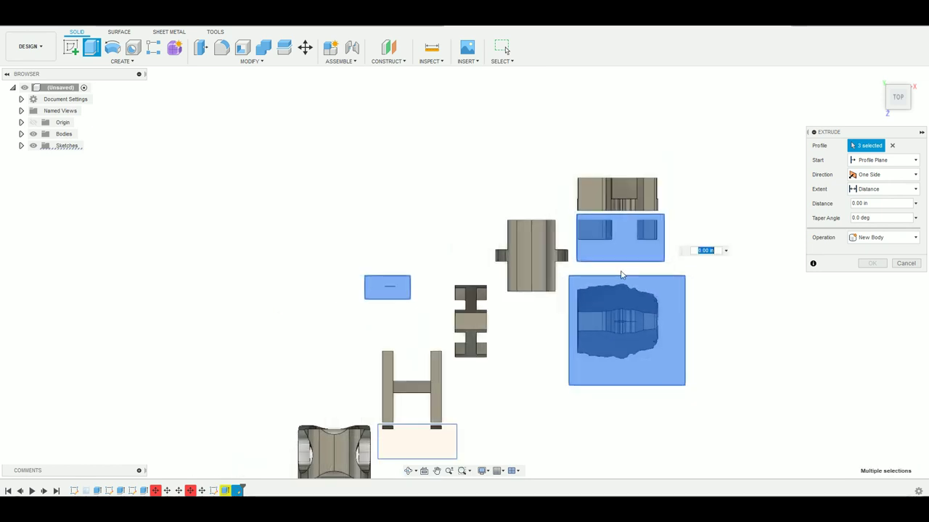
pyautogui.click(449, 435)
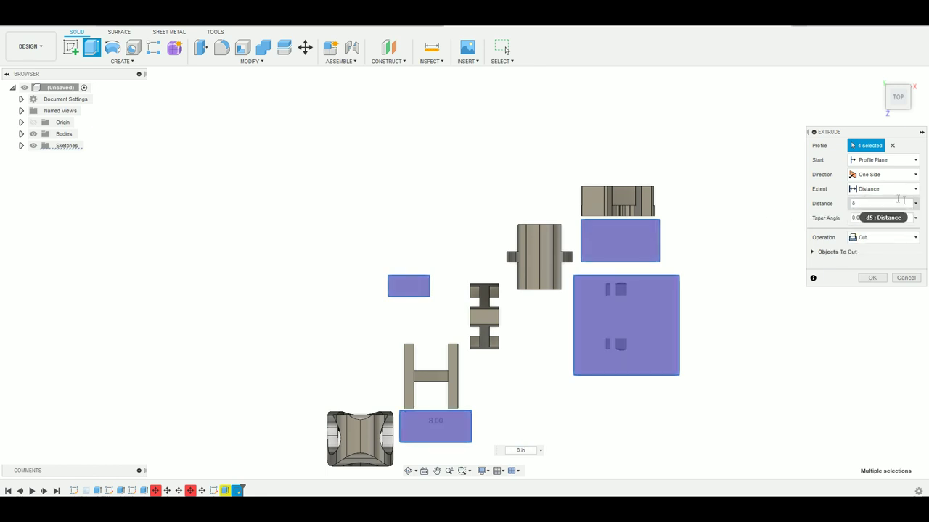
pyautogui.click(897, 181)
pyautogui.click(886, 211)
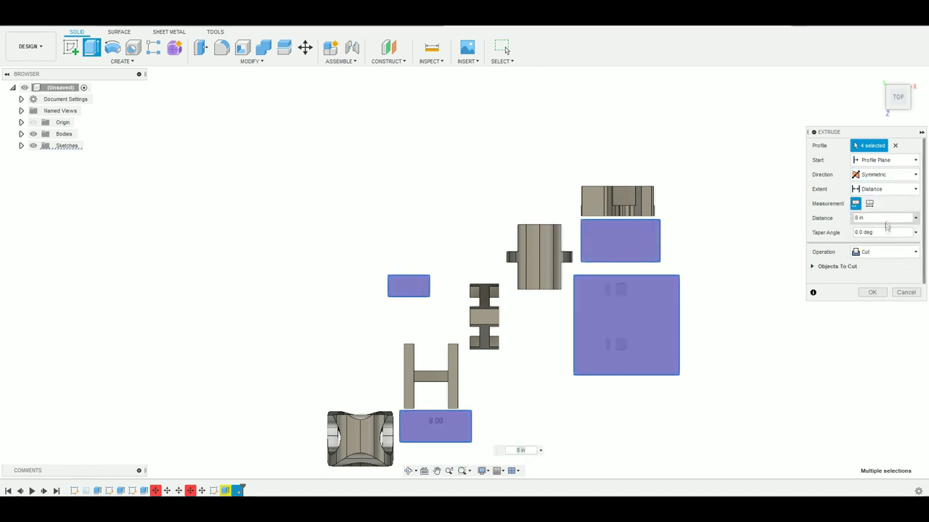
pyautogui.click(871, 293)
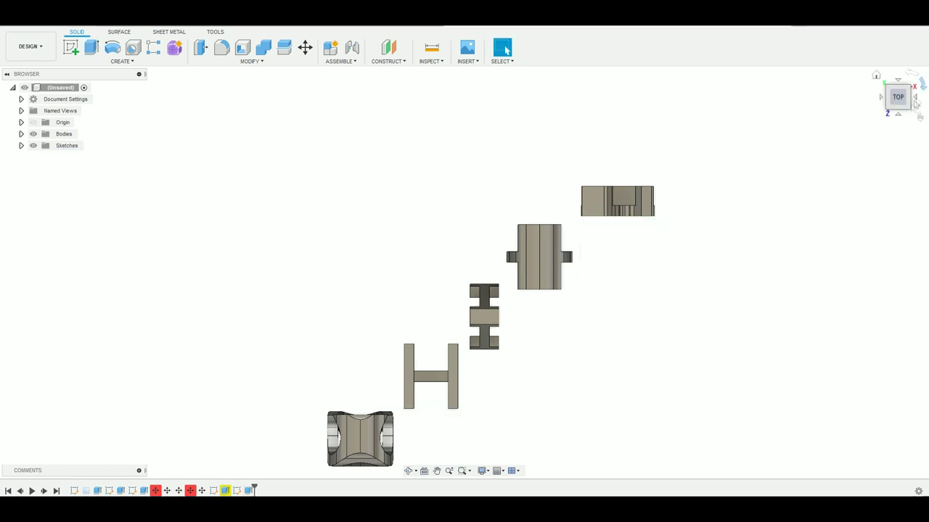
# - Compare the trimmed OHIO and STATE letters from front, side and top views
pyautogui.click(899, 117)
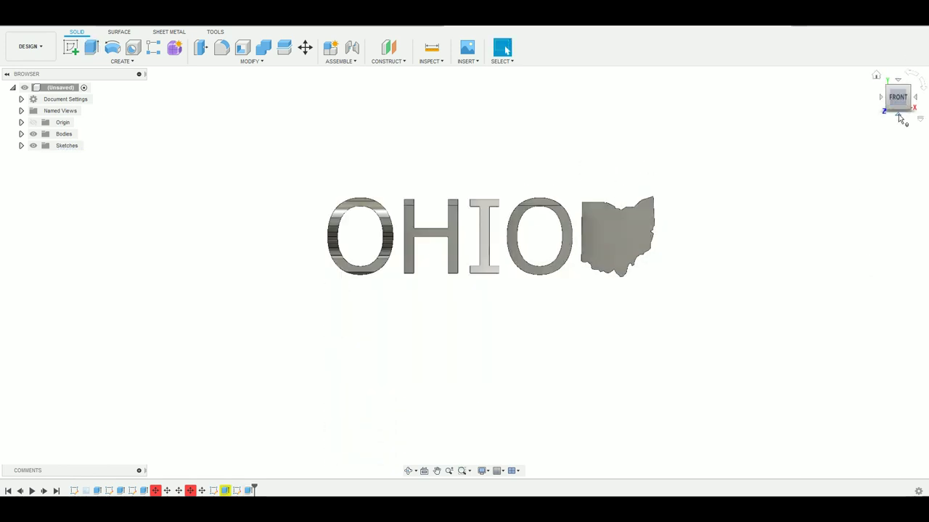
pyautogui.click(915, 102)
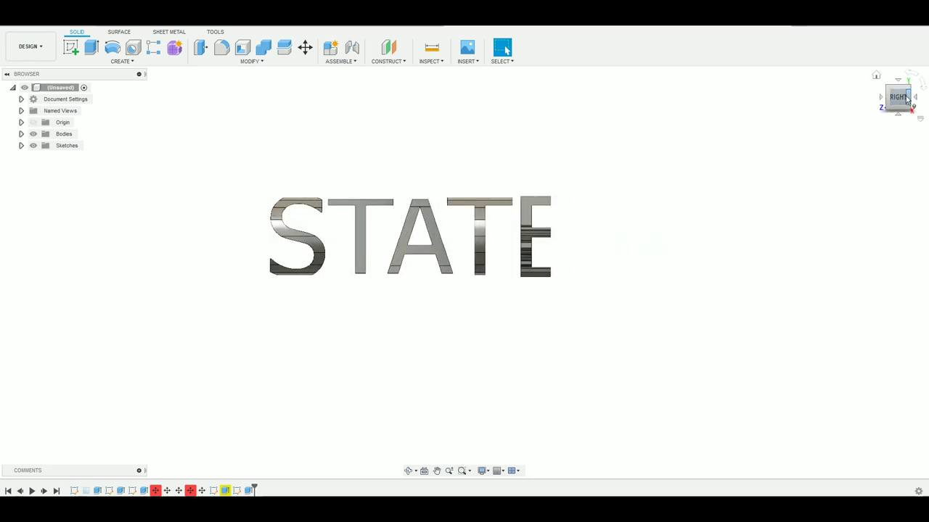
pyautogui.click(899, 84)
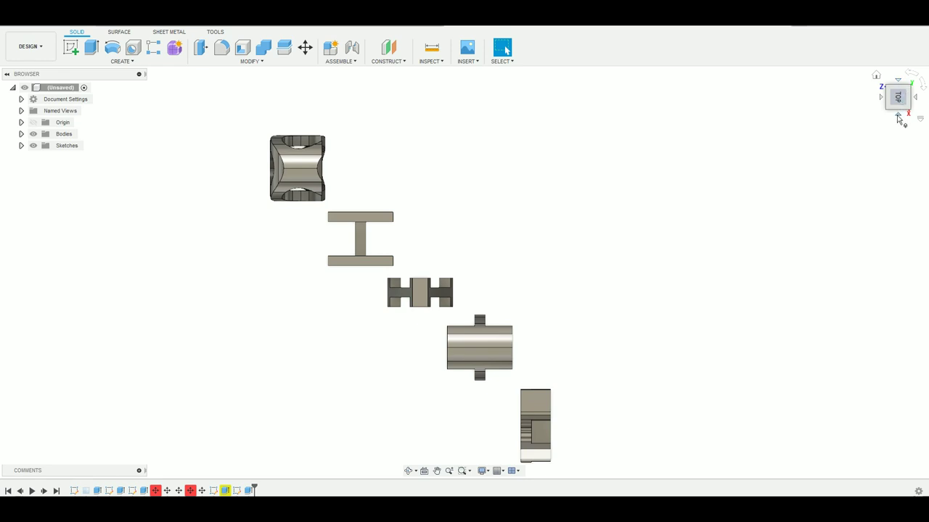
pyautogui.click(898, 117)
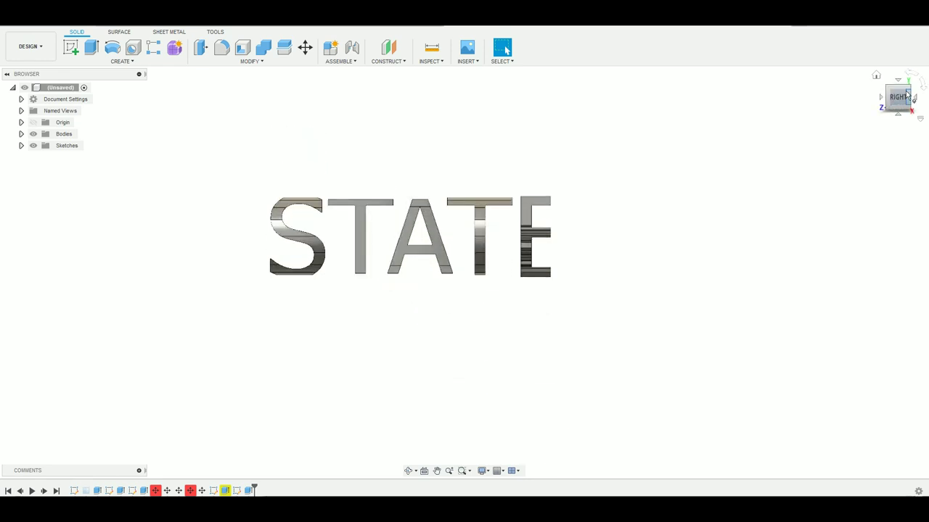
pyautogui.click(898, 84)
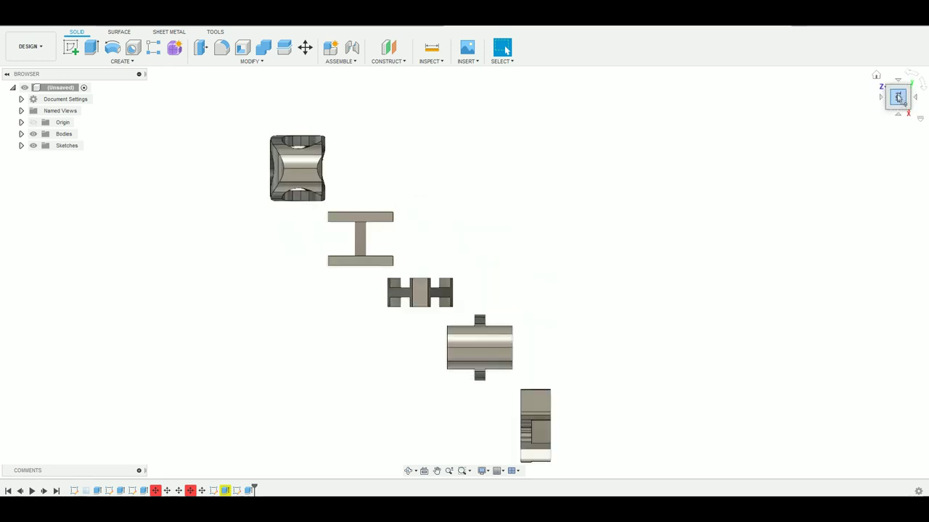
# - Reopen Sketch3 and stretch the upper-right rectangle's top edge upward
pyautogui.rightClick(134, 492)
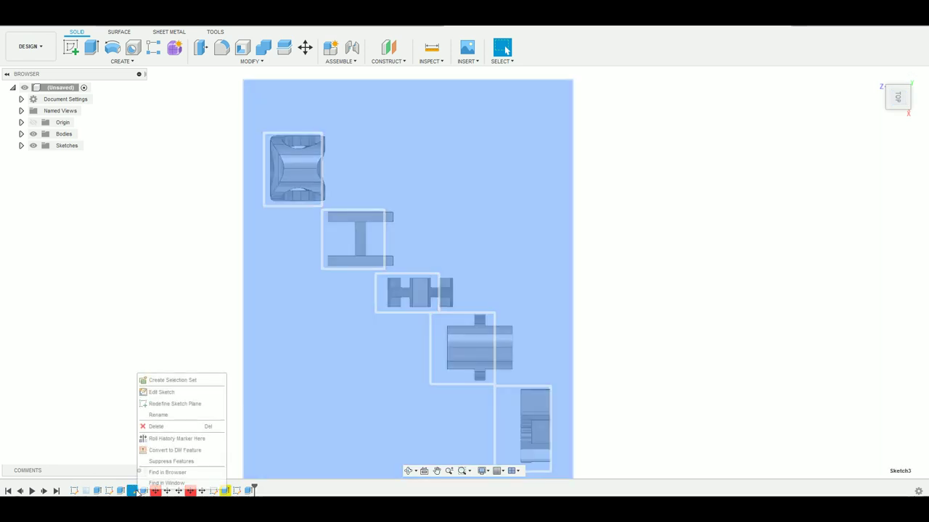
pyautogui.click(166, 394)
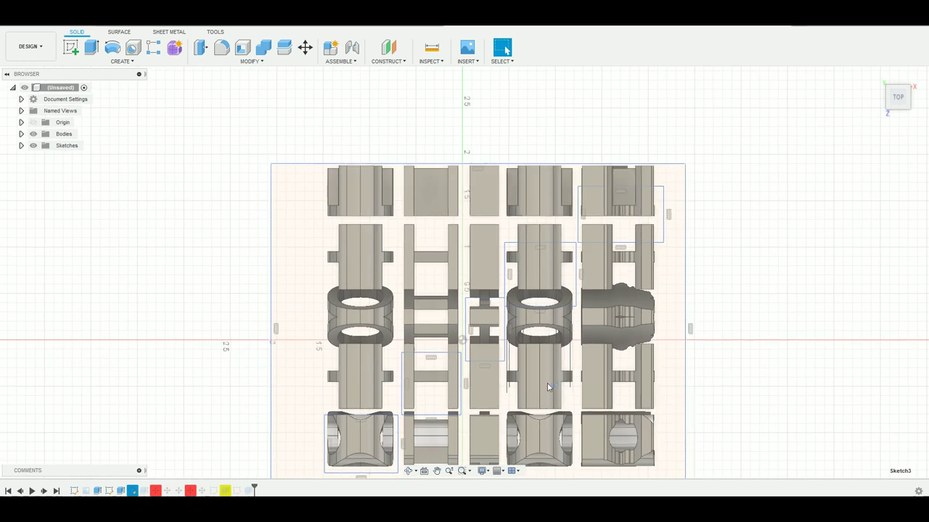
pyautogui.moveTo(652, 188); pyautogui.dragTo(655, 159)
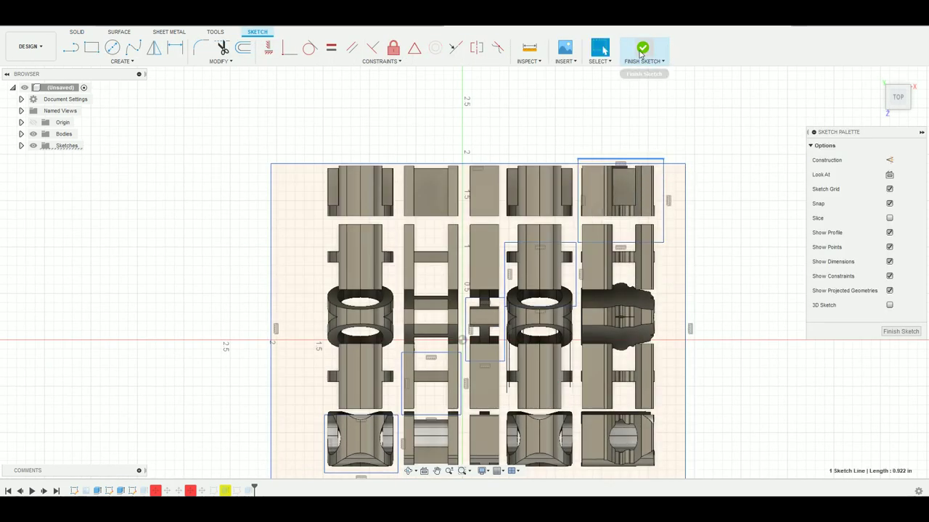
# - Finish Sketch3 and verify OHIO and STATE from front, side and corner views, fitting the model
pyautogui.click(640, 51)
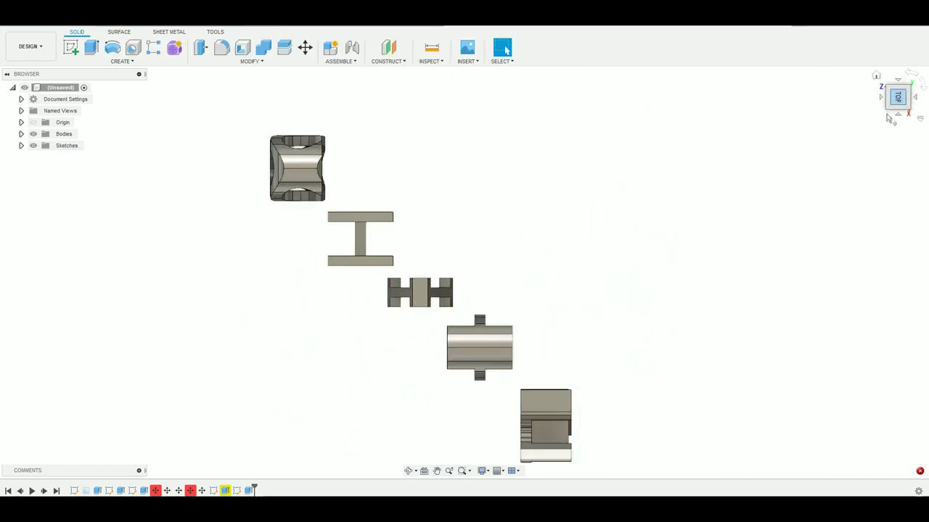
pyautogui.click(898, 112)
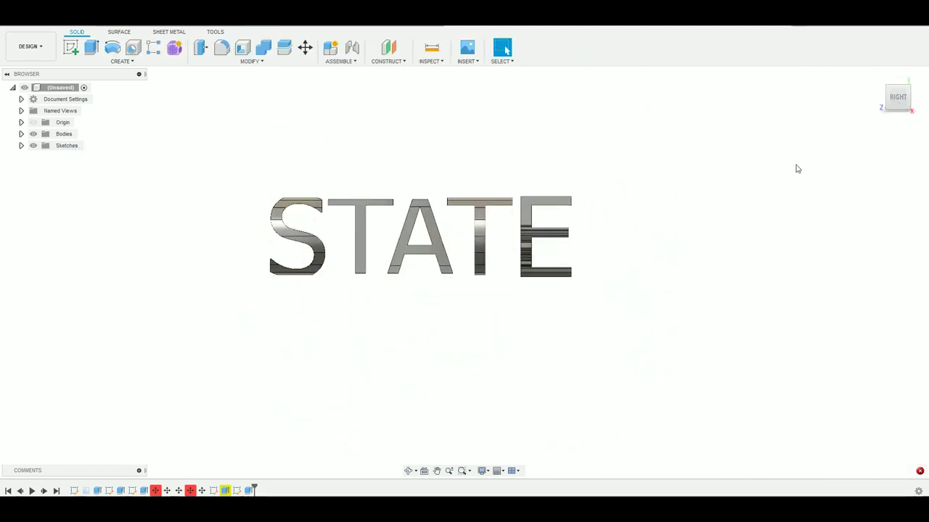
pyautogui.click(887, 91)
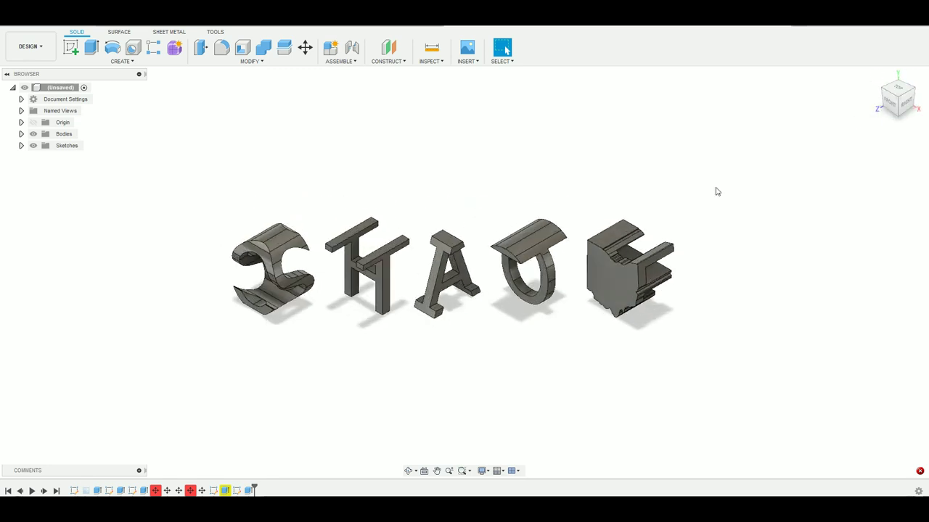
pyautogui.click(894, 106)
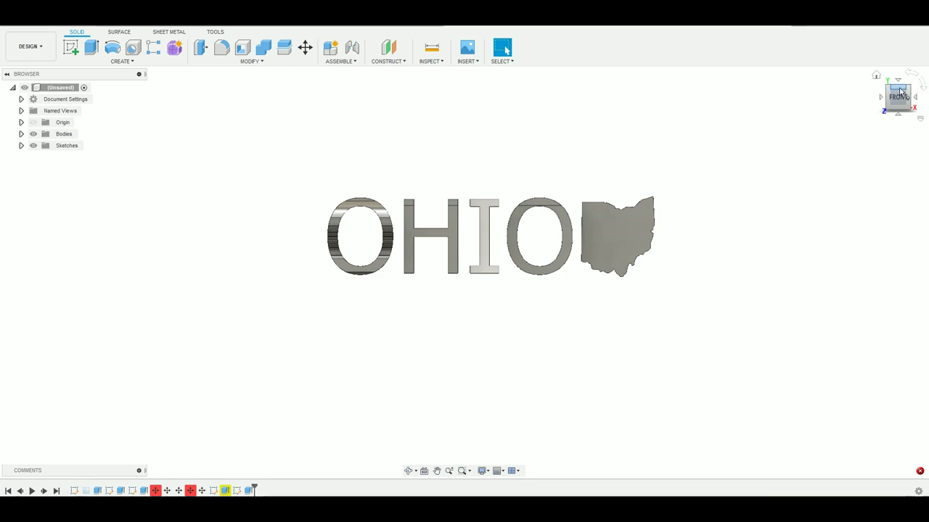
pyautogui.click(914, 97)
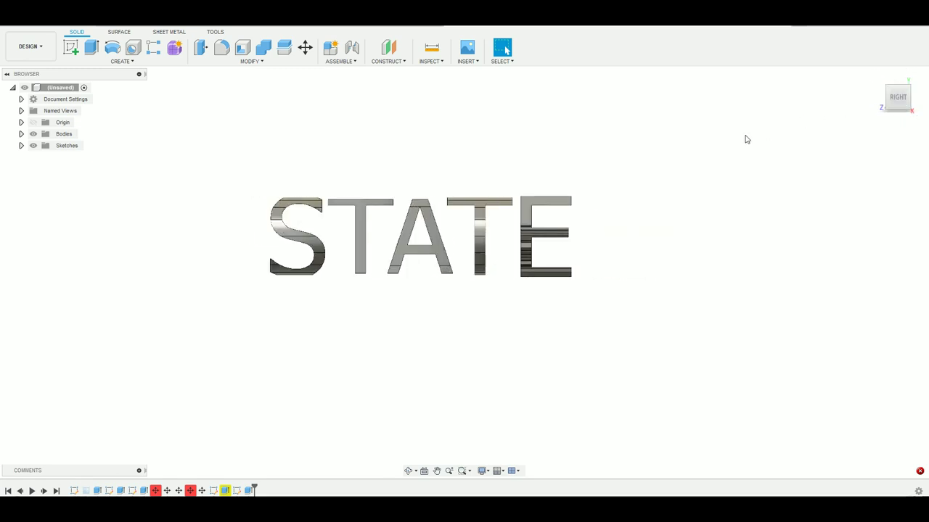
pyautogui.click(887, 87)
pyautogui.press('F6')
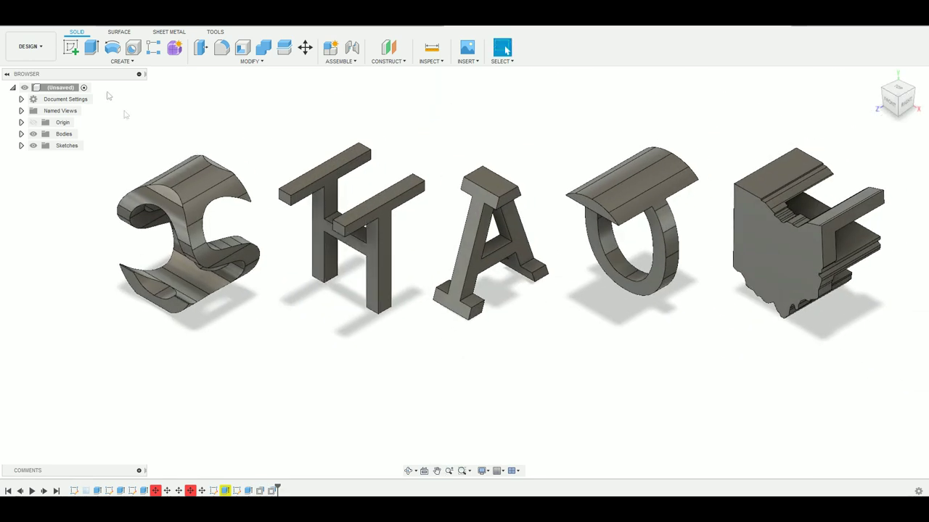
# - Draw a center-to-center slot on the ground plane enclosing all five letter pieces
pyautogui.click(69, 46)
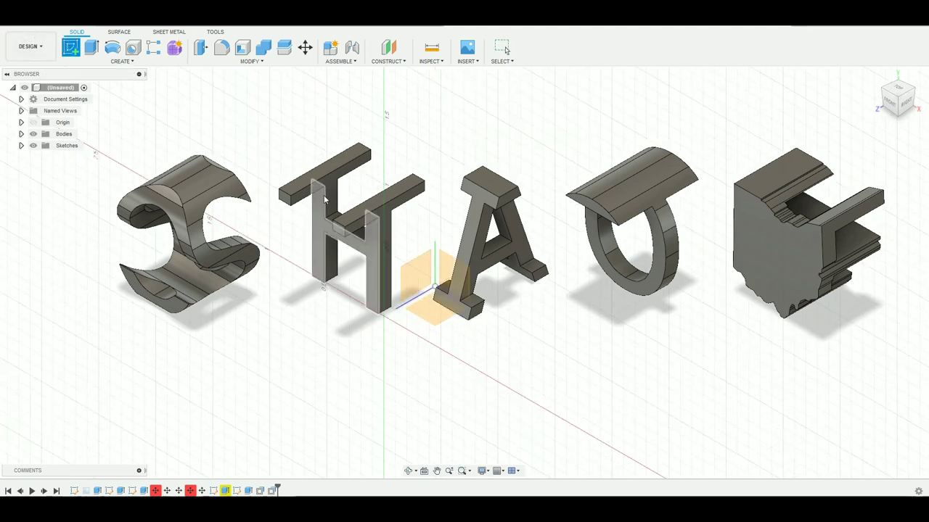
pyautogui.click(439, 312)
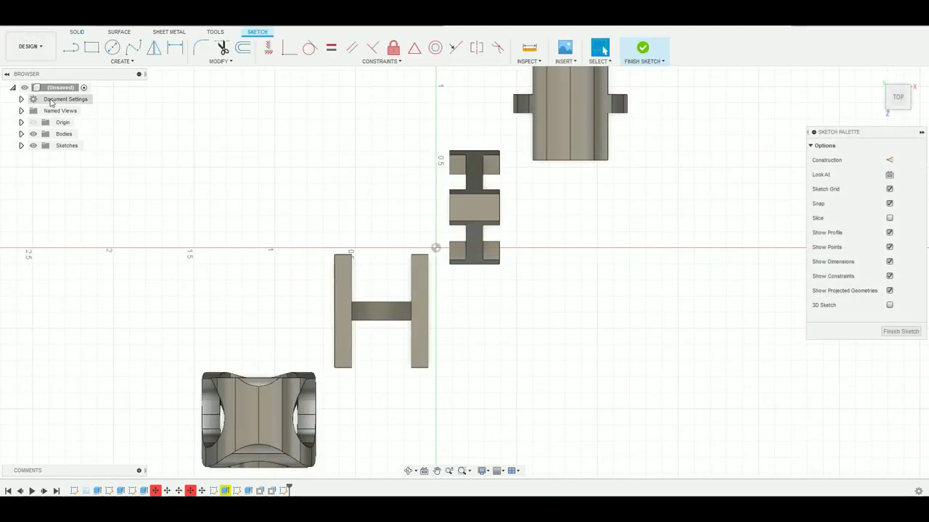
pyautogui.click(119, 61)
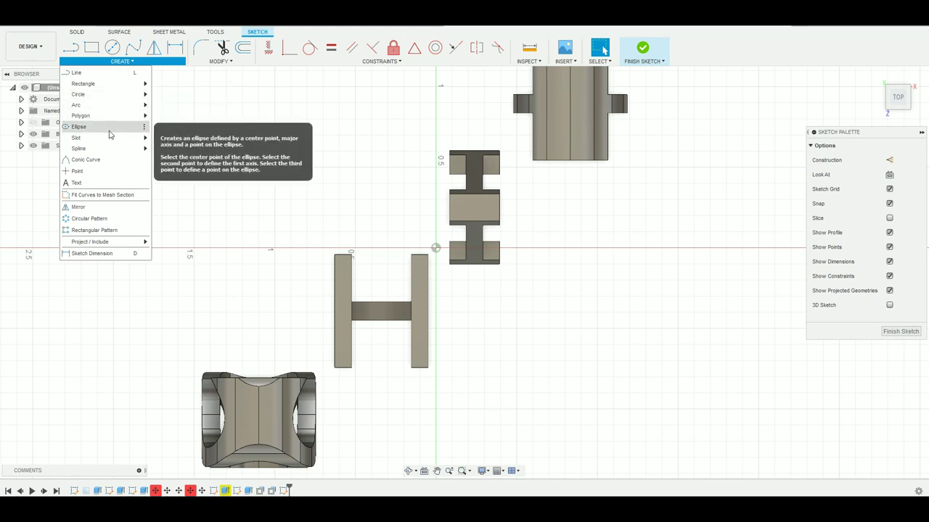
pyautogui.moveTo(110, 142)
pyautogui.click(178, 141)
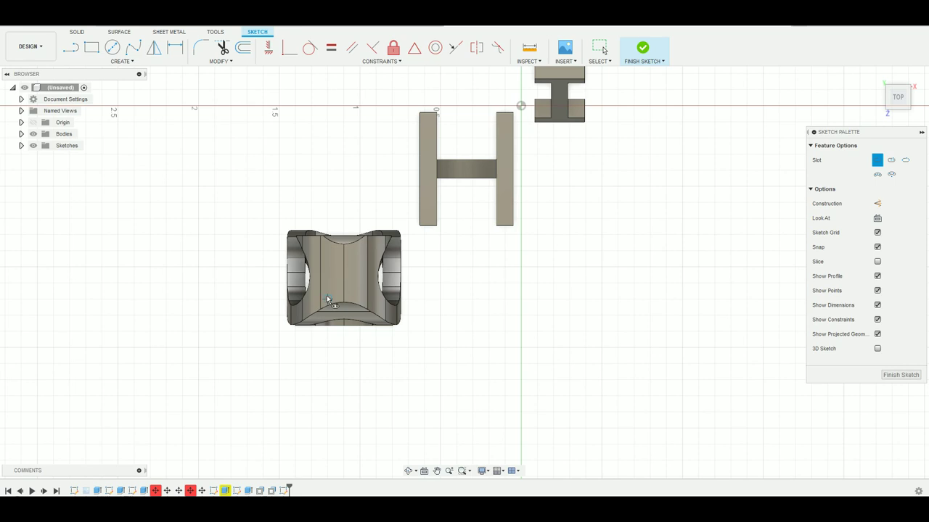
pyautogui.click(326, 298)
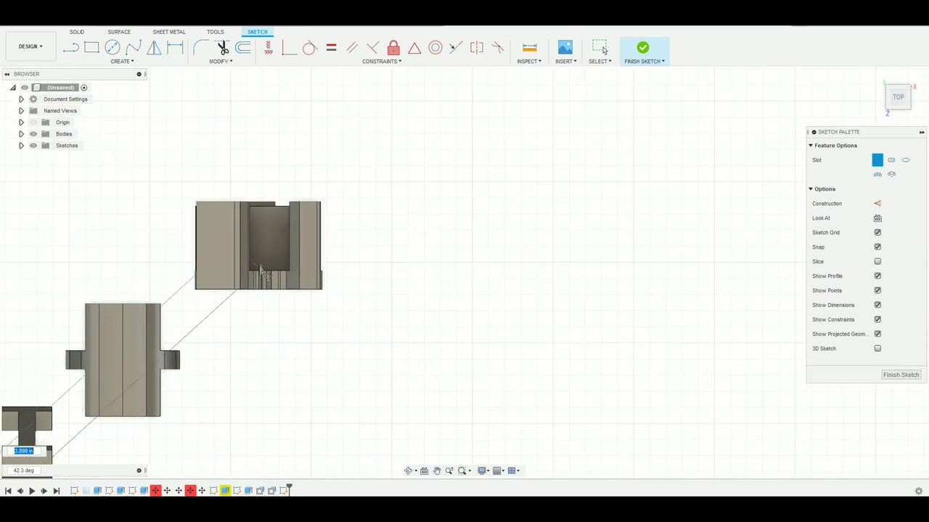
pyautogui.click(279, 219)
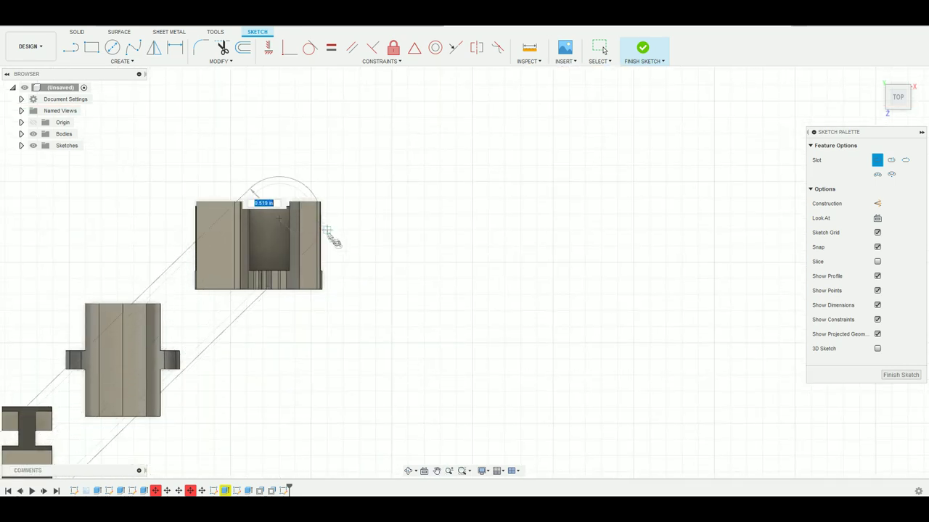
pyautogui.click(351, 275)
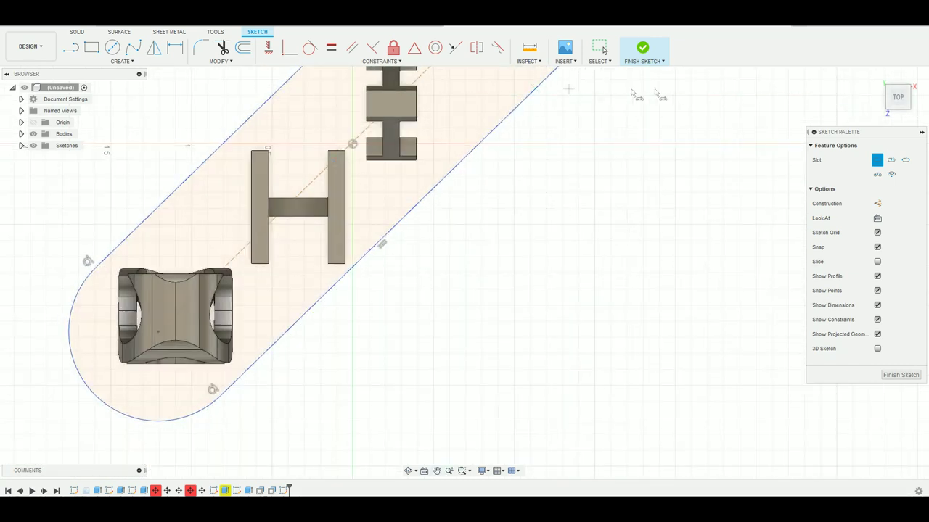
pyautogui.click(644, 52)
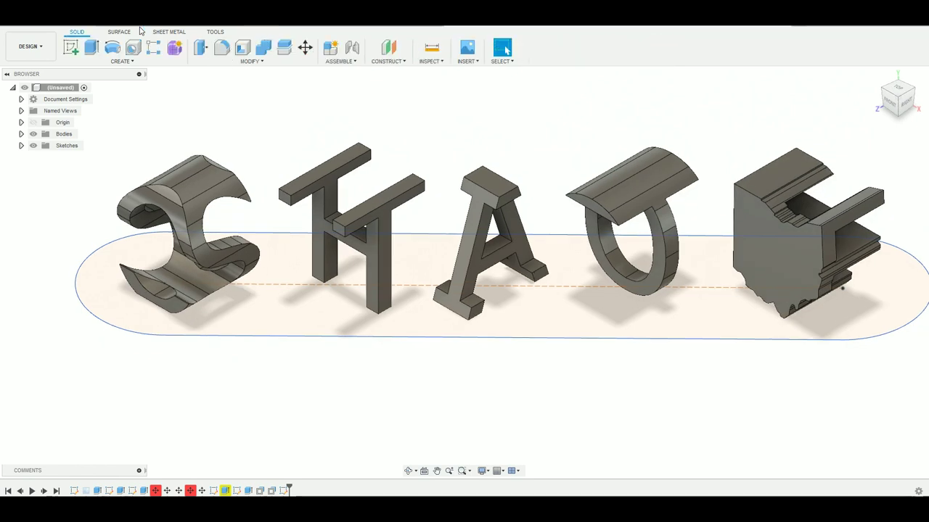
# - Try a two-sided extrusion of the slot, then undo it and redo the base sketch
pyautogui.click(90, 48)
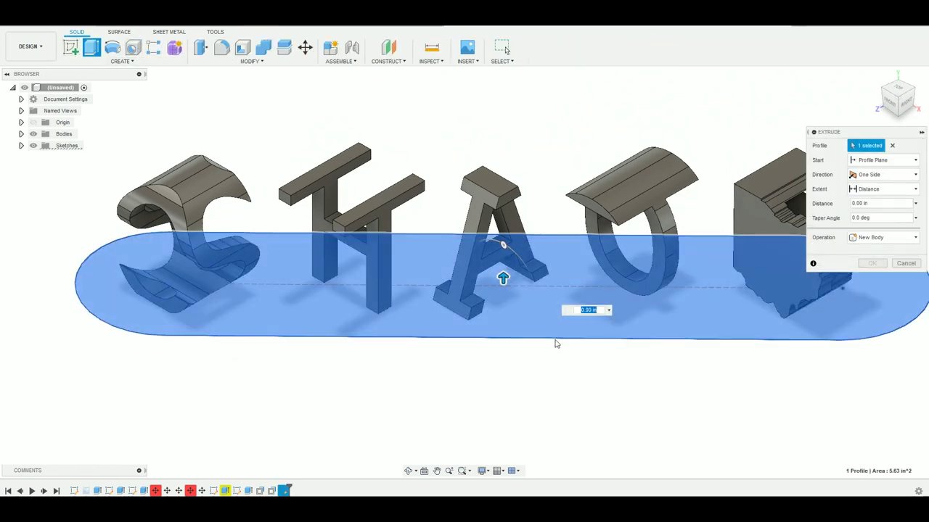
pyautogui.click(871, 175)
pyautogui.click(871, 198)
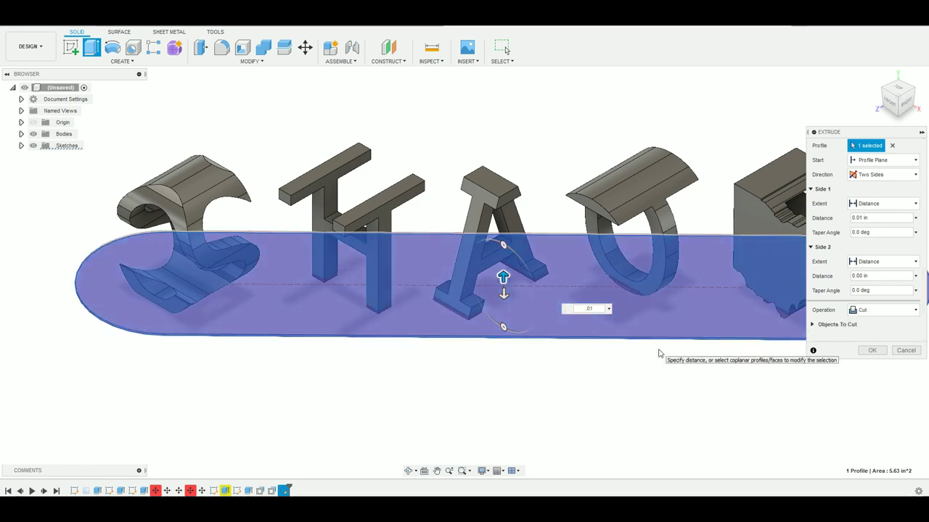
pyautogui.press('Return')
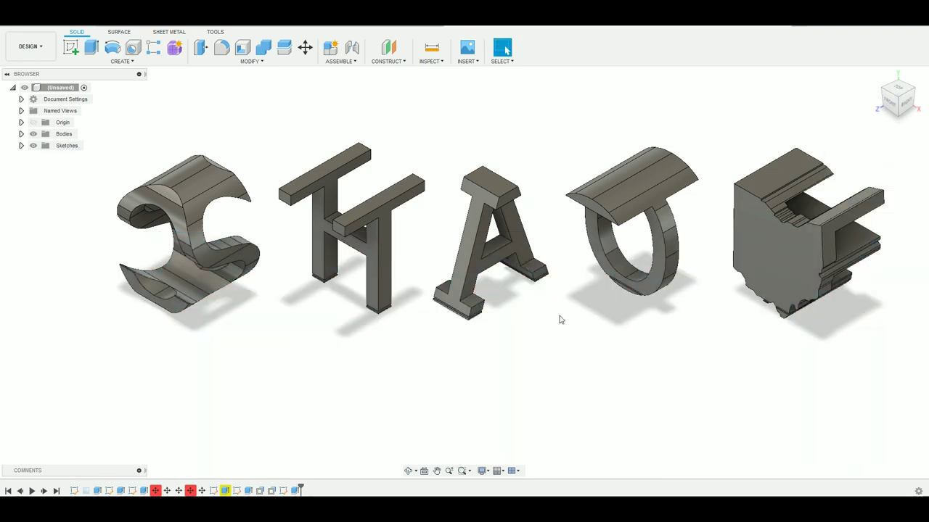
pyautogui.scroll(3, 491, 320)
pyautogui.hotkey('ctrl', 'z')
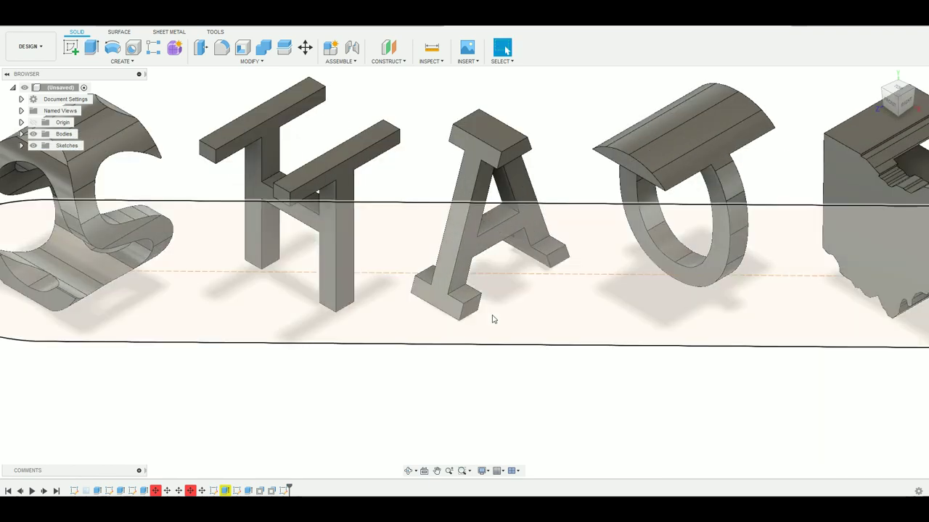
pyautogui.click(74, 52)
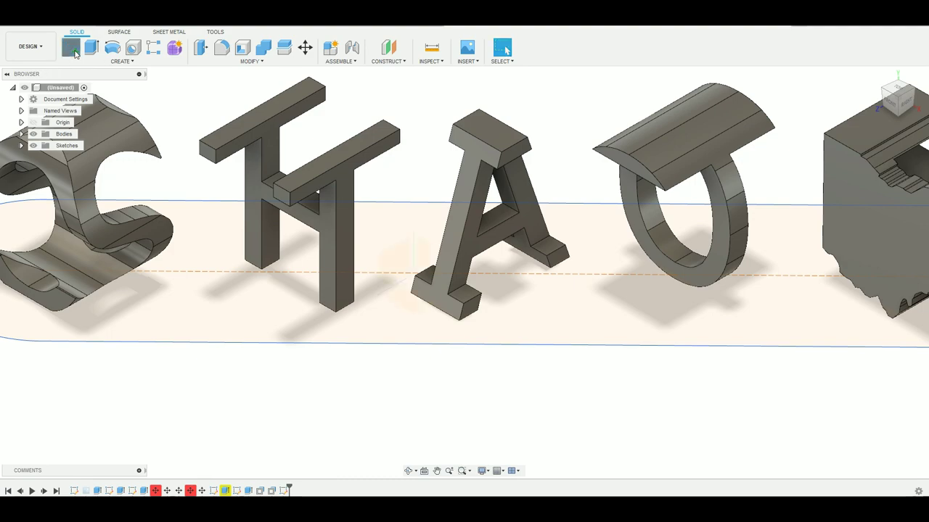
pyautogui.click(364, 314)
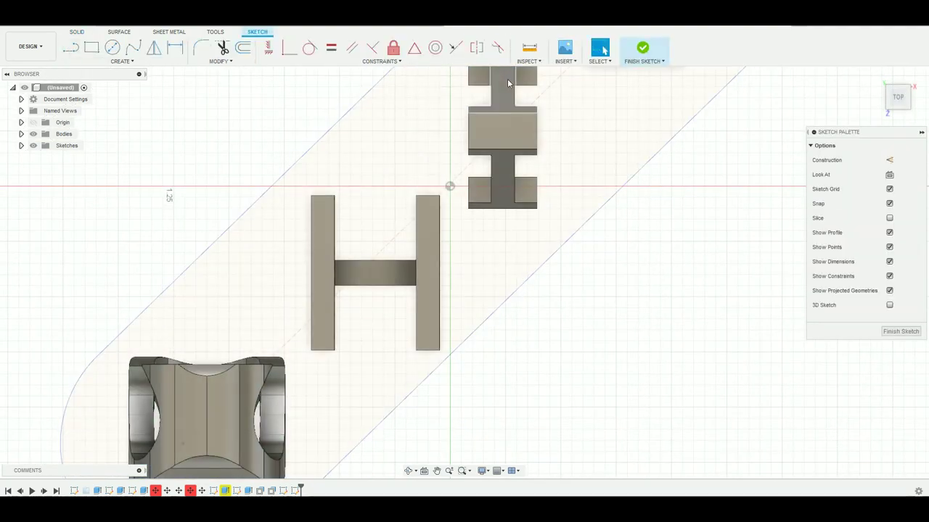
pyautogui.hotkey('ctrl', 'z')
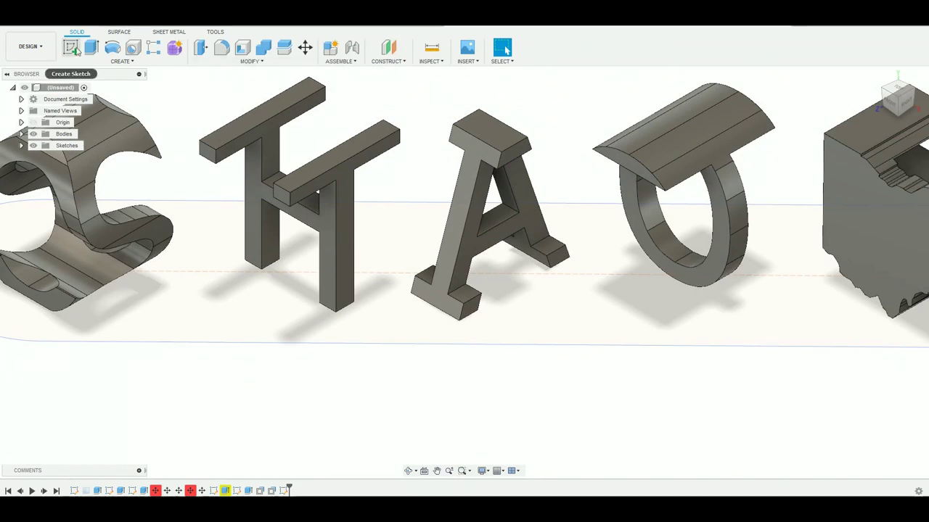
# - Extrude the slot two-sided with side 2 at 0.125 in, joined to the letters
pyautogui.click(91, 47)
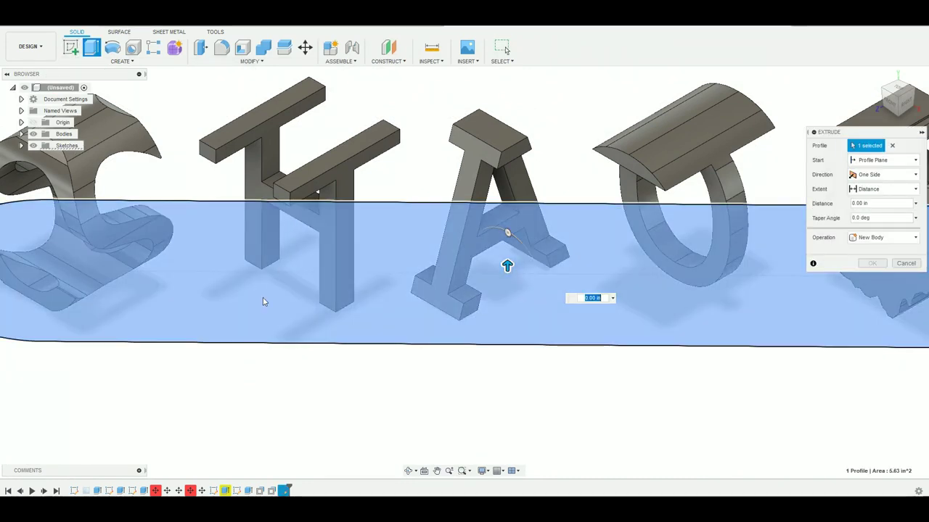
pyautogui.click(900, 175)
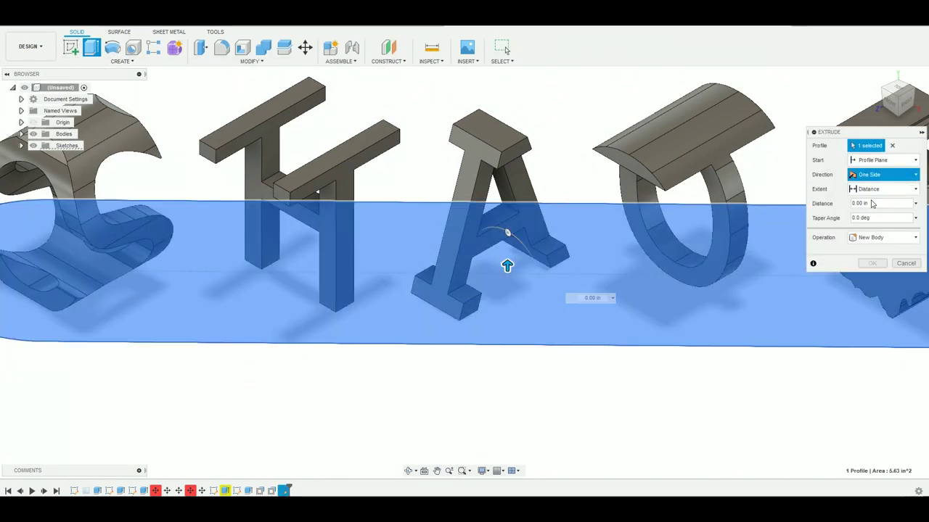
pyautogui.click(871, 200)
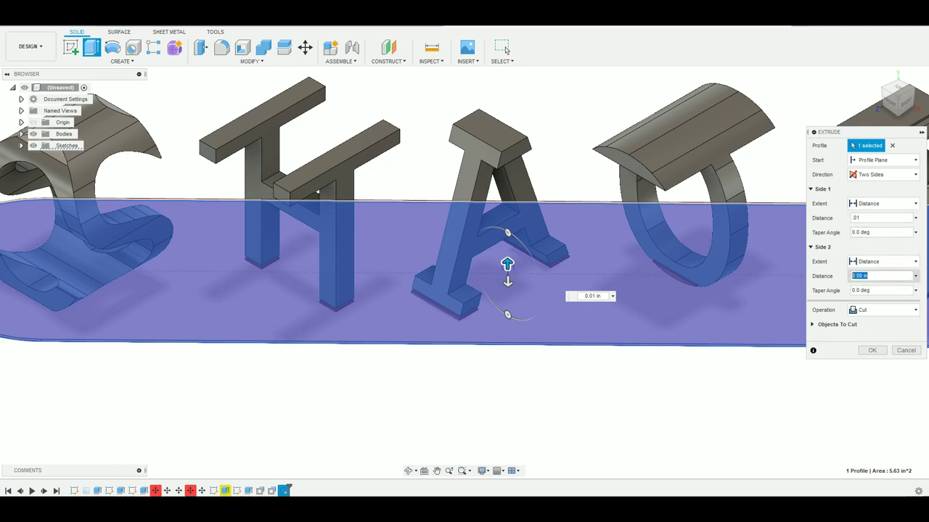
pyautogui.click(880, 276)
pyautogui.write('.125')
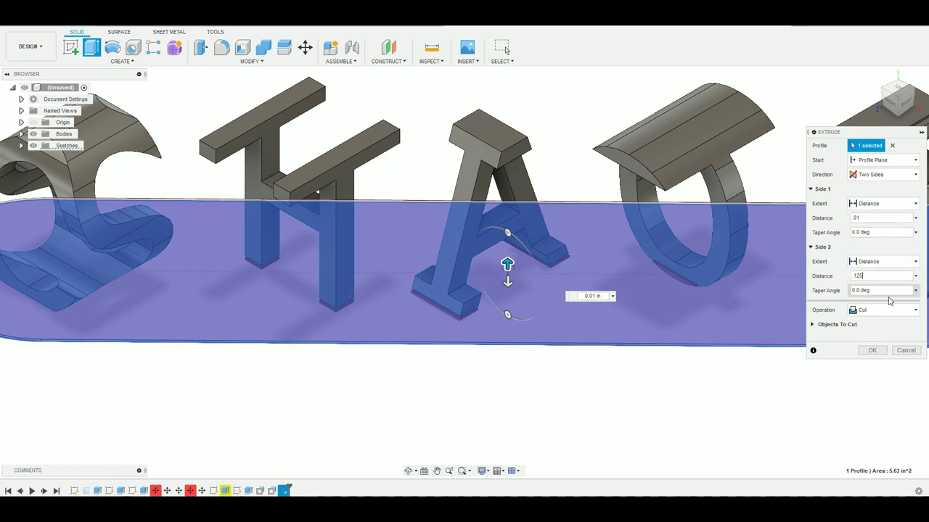
pyautogui.click(880, 311)
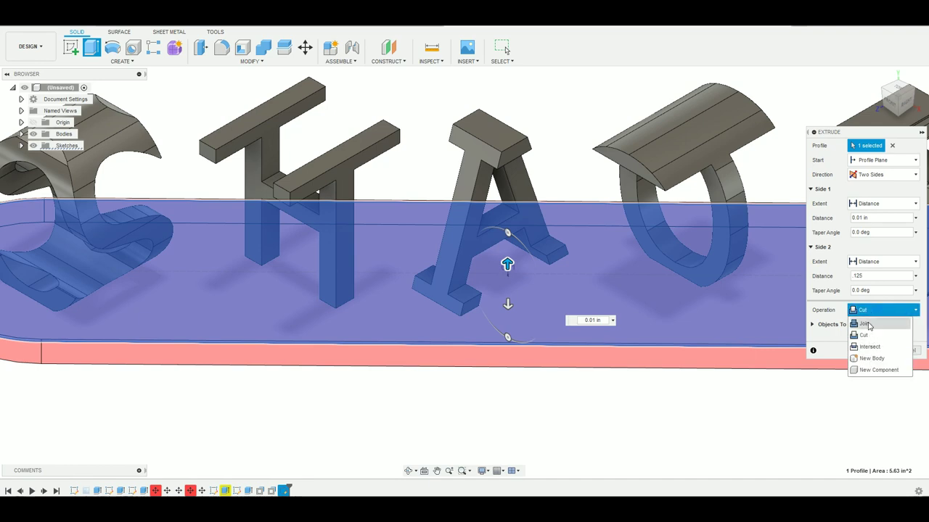
pyautogui.click(865, 323)
pyautogui.click(872, 337)
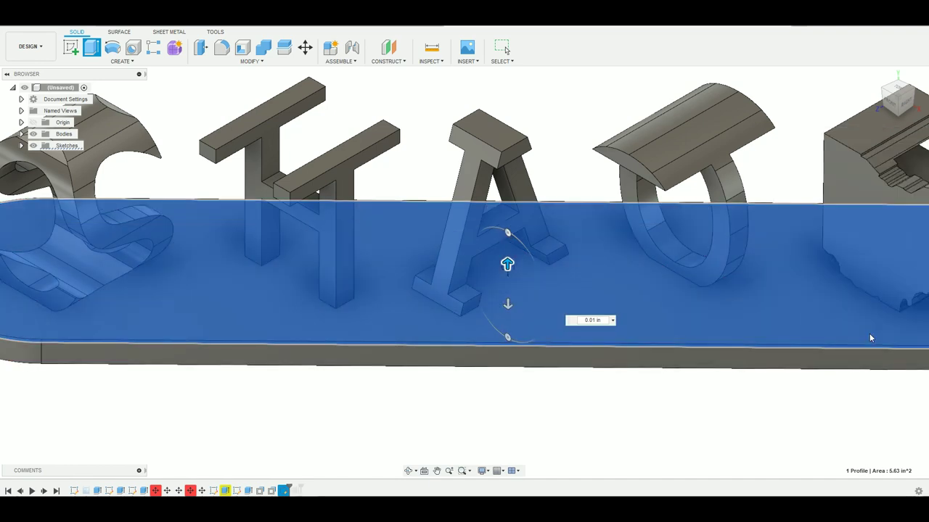
pyautogui.scroll(-5, 476, 337)
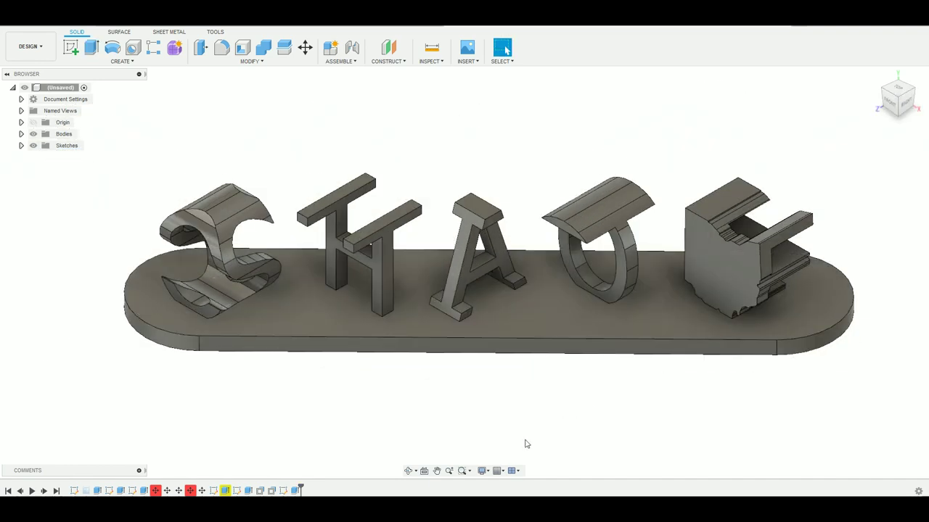
pyautogui.click(898, 92)
pyautogui.click(898, 93)
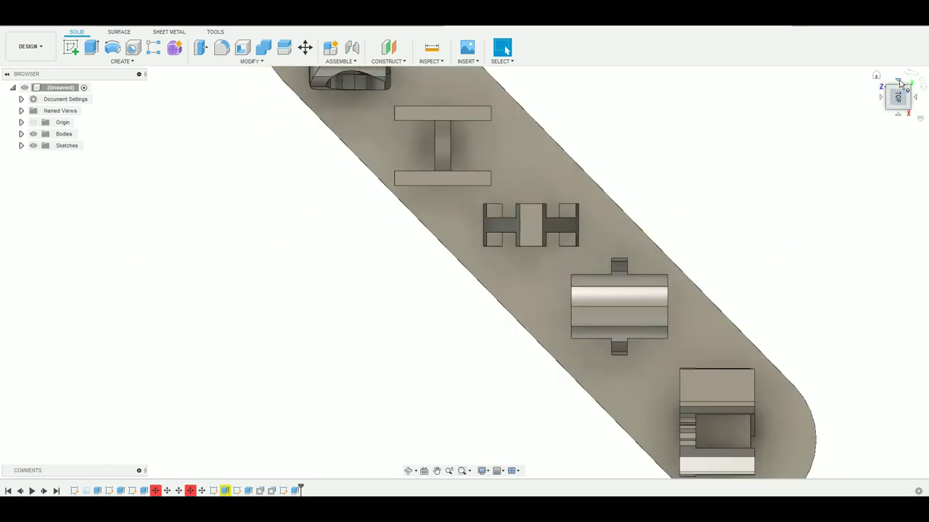
pyautogui.click(897, 115)
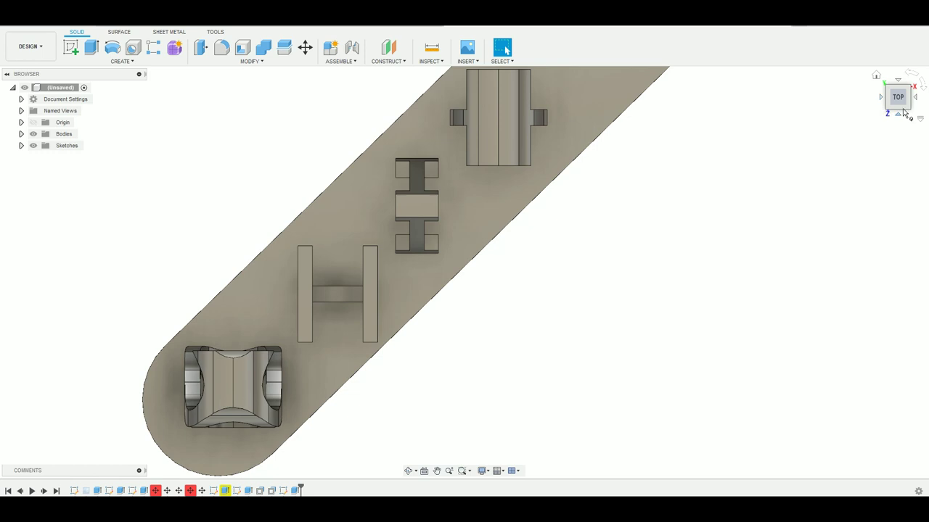
pyautogui.click(899, 116)
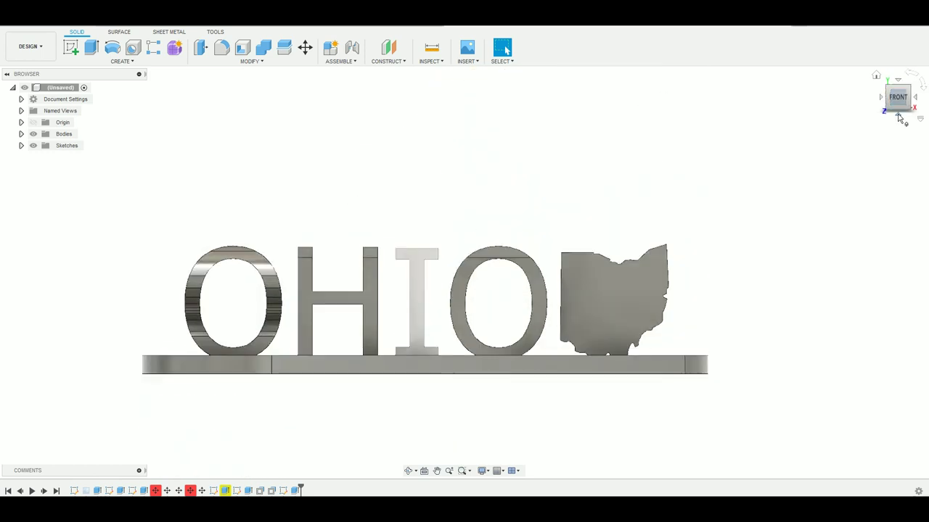
pyautogui.click(914, 101)
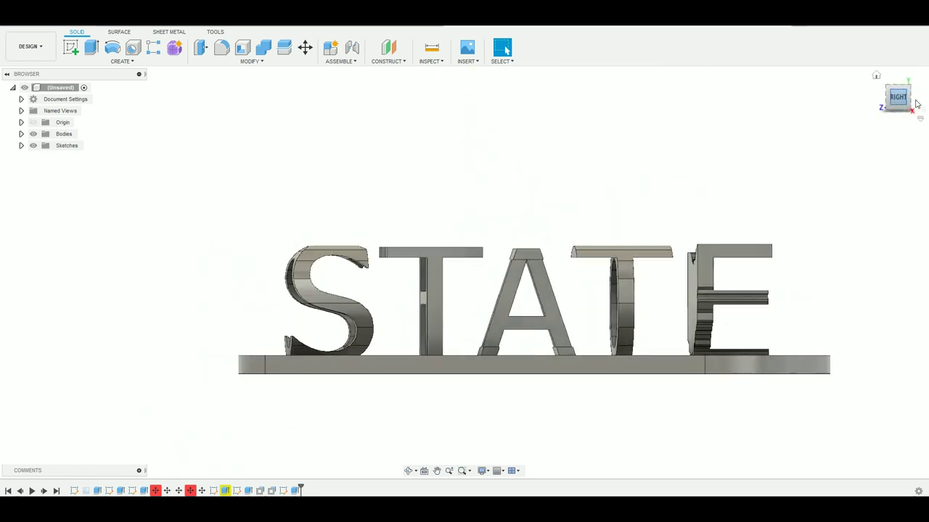
pyautogui.click(880, 98)
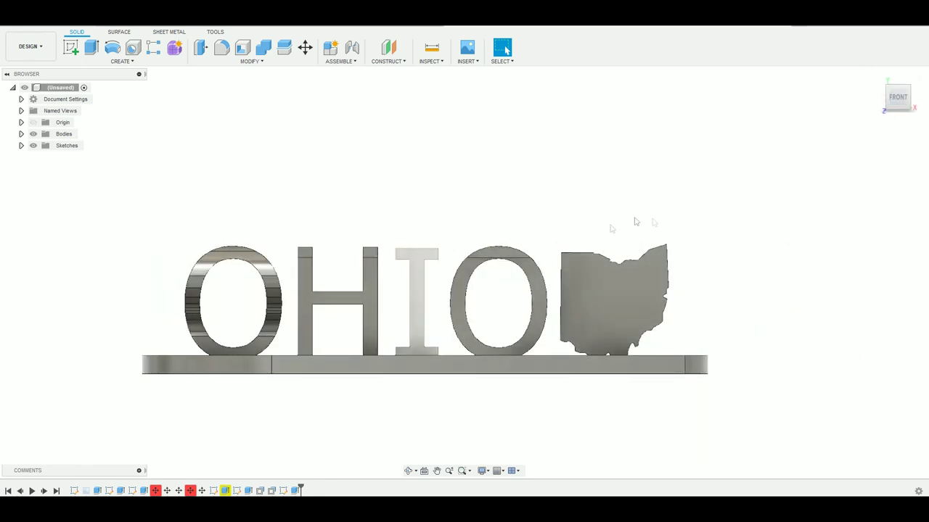
pyautogui.keyDown('shift'); pyautogui.moveTo(889, 89); pyautogui.dragTo(600, 194, button='middle'); pyautogui.keyUp('shift')
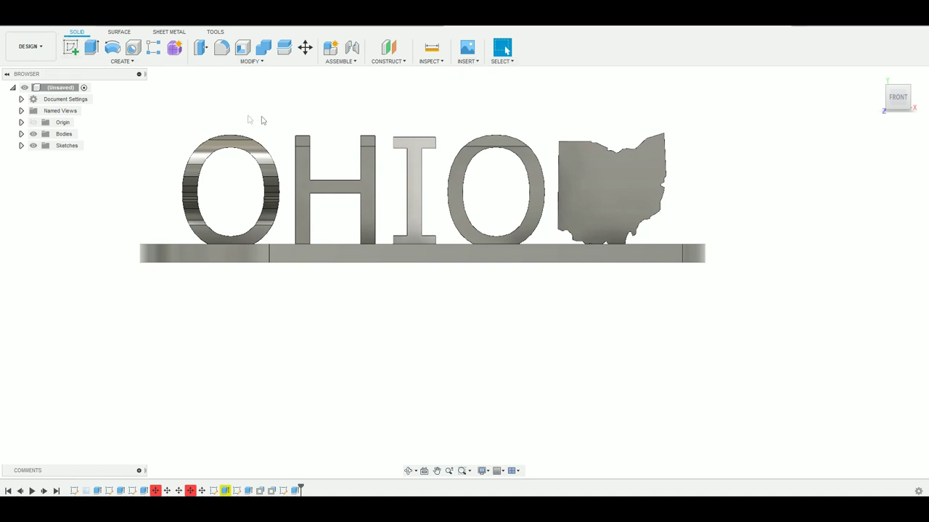
pyautogui.click(28, 23)
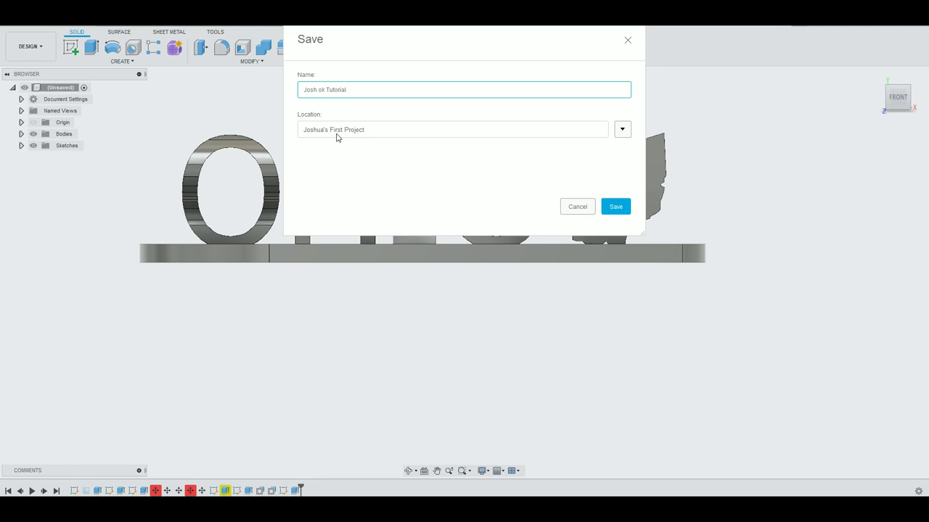
# - Save the design as a named project document, then check its corner, front, back and STATE-side views
pyautogui.click(615, 206)
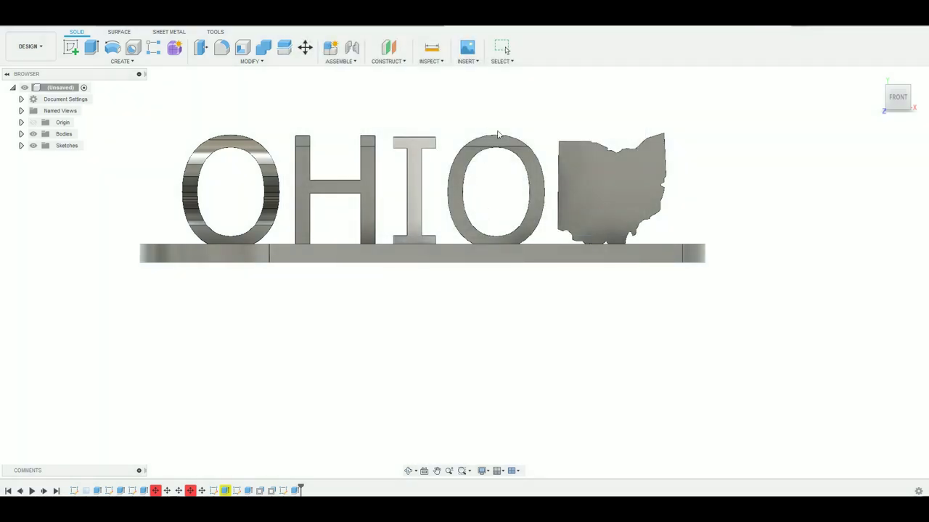
pyautogui.click(890, 88)
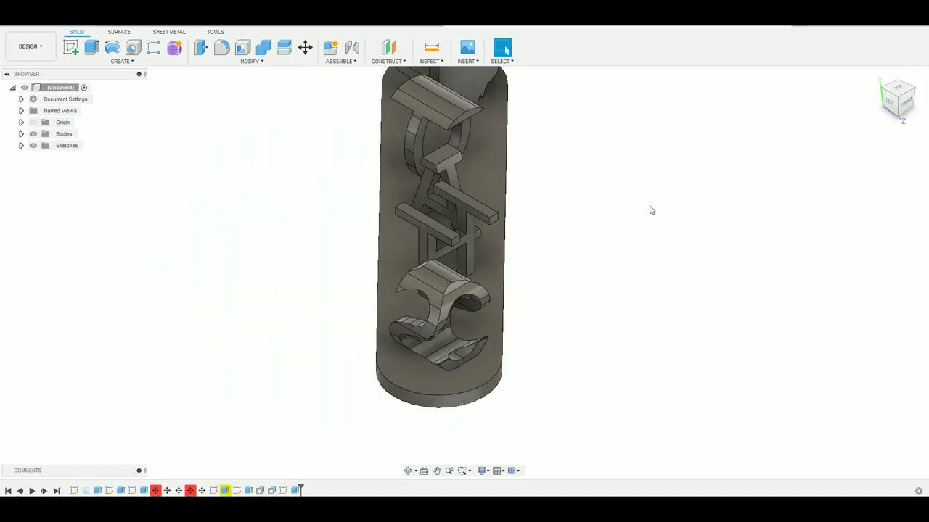
pyautogui.click(905, 108)
pyautogui.click(886, 88)
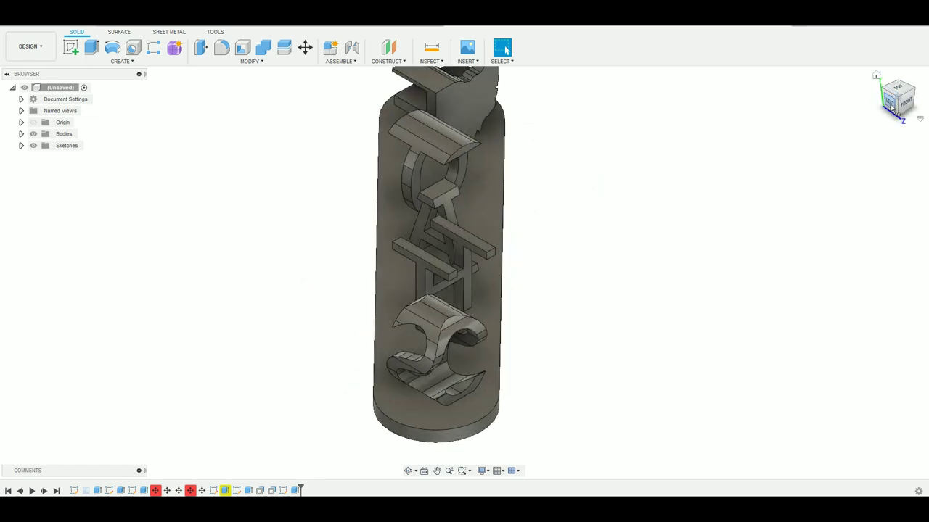
pyautogui.click(891, 106)
pyautogui.click(885, 100)
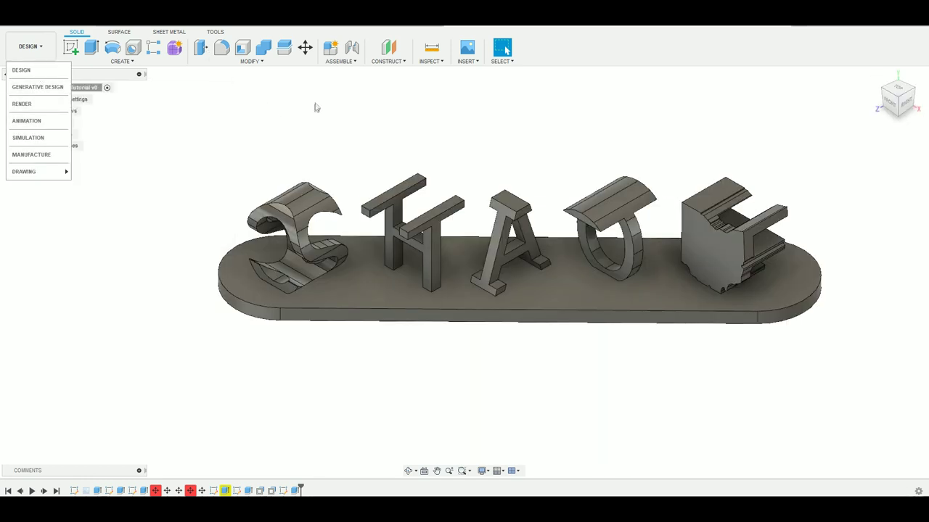
pyautogui.click(315, 107)
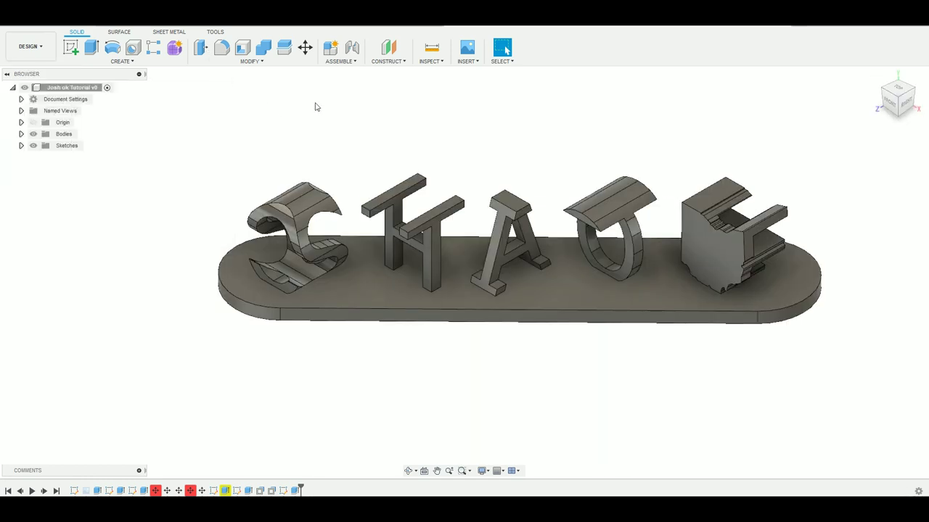
# - Set up a 3D Print of Body1 at Medium refinement with Meshmixer as the print utility
pyautogui.click(212, 33)
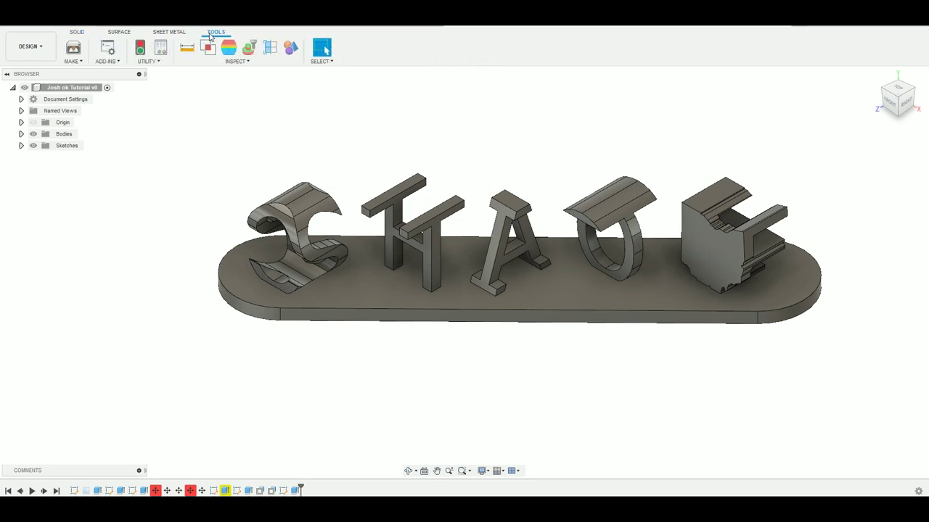
pyautogui.click(80, 48)
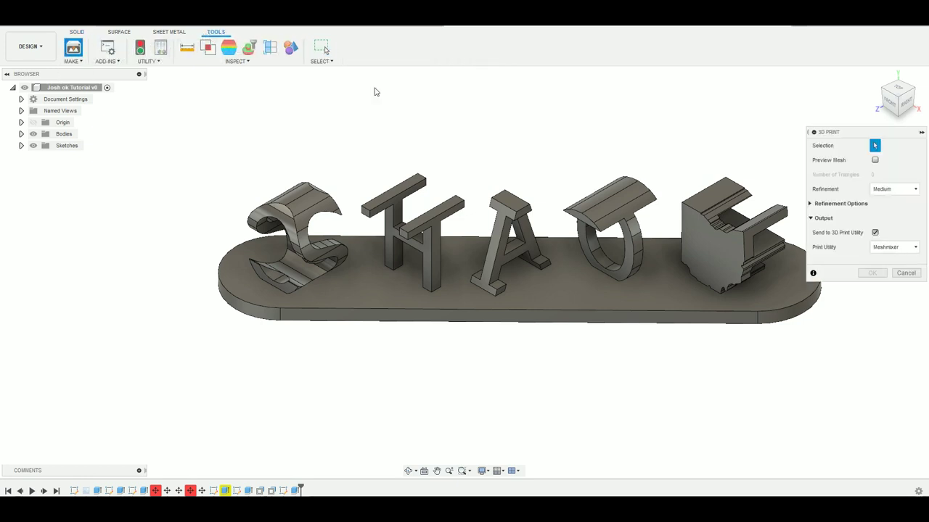
pyautogui.click(764, 291)
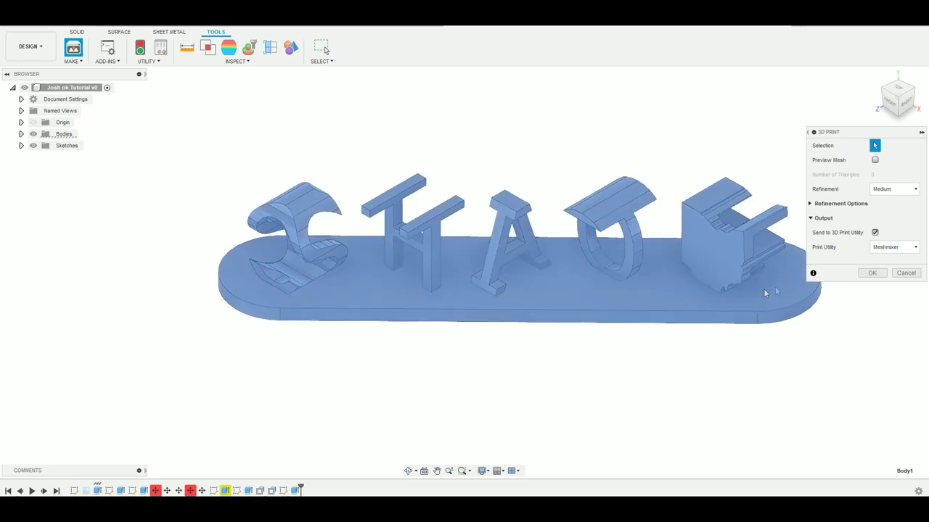
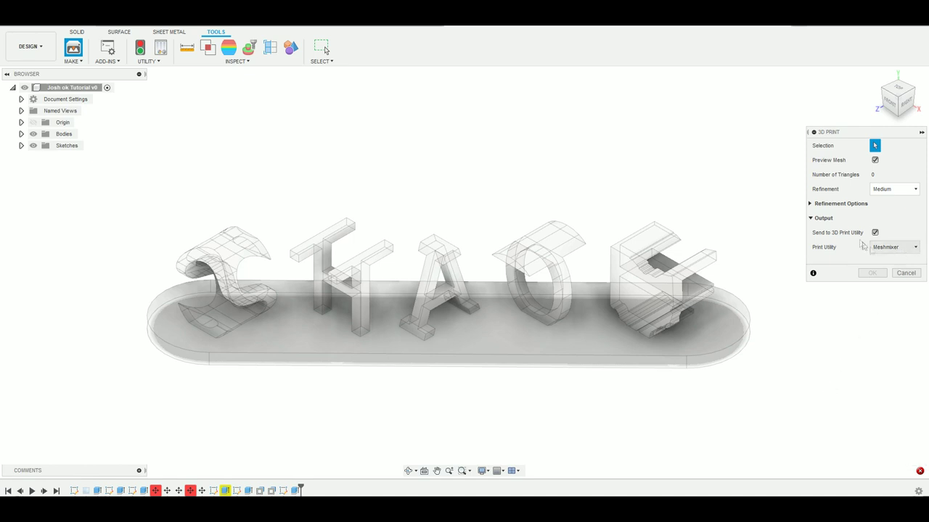
# - Cancel the 3D Print command and review the Move4 warning in the history
pyautogui.click(904, 274)
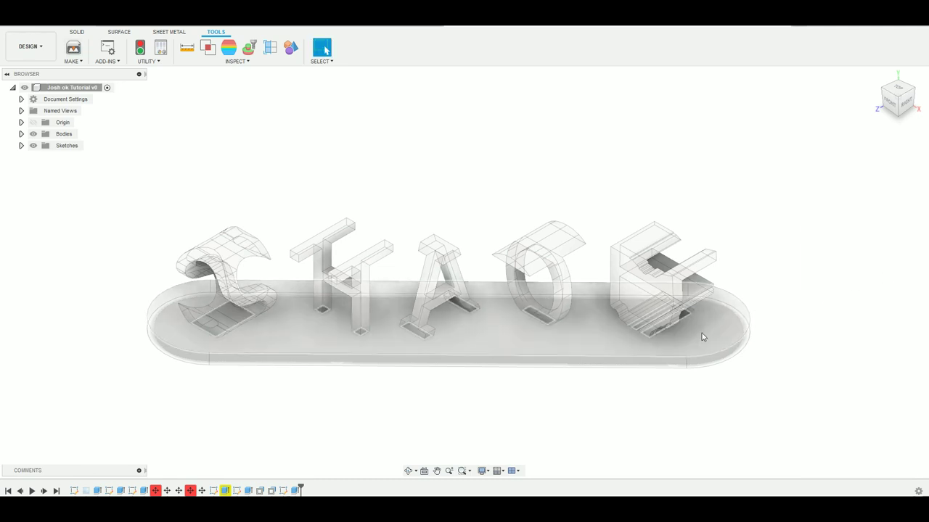
pyautogui.rightClick(191, 492)
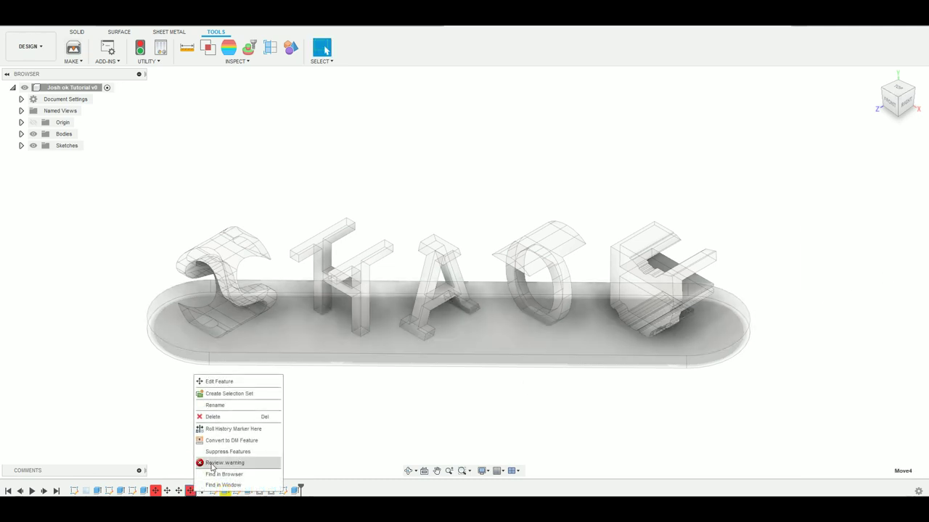
pyautogui.click(211, 464)
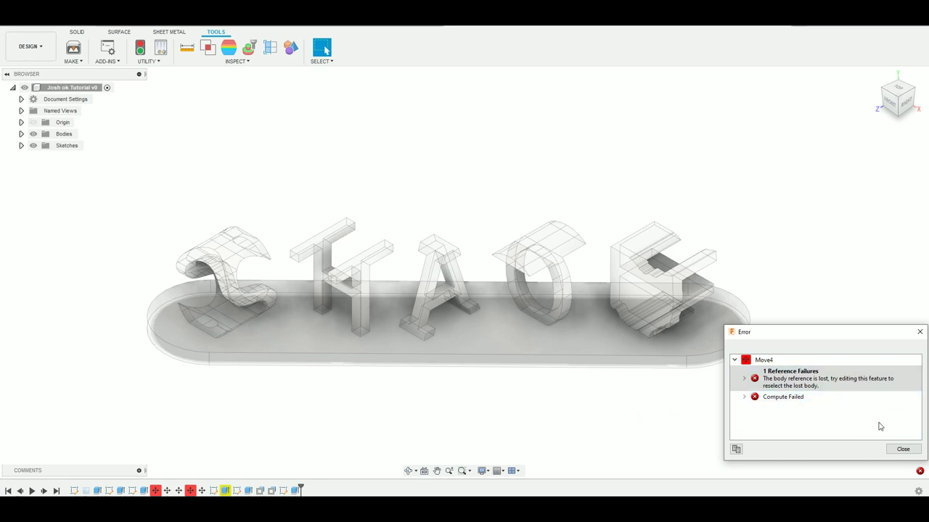
pyautogui.click(902, 449)
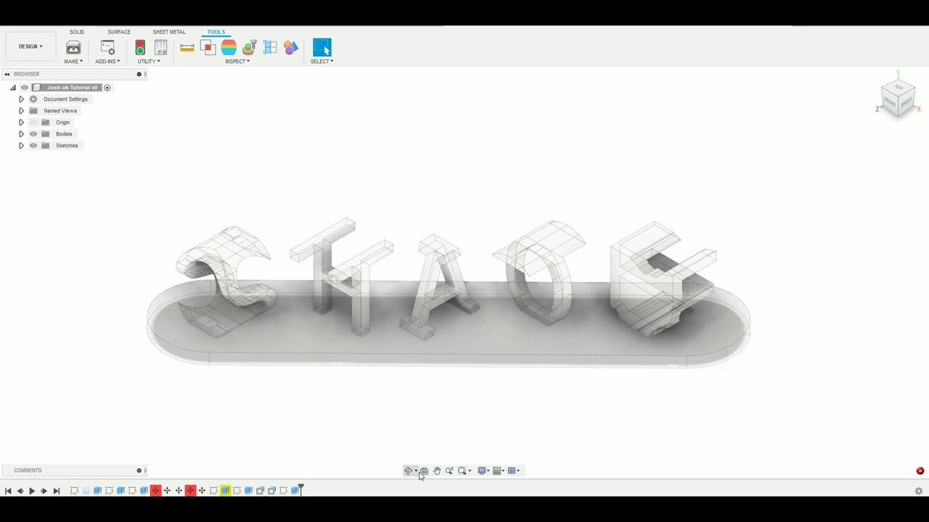
# - Roll the history back and delete the failing Move4 feature
pyautogui.rightClick(191, 491)
pyautogui.click(217, 425)
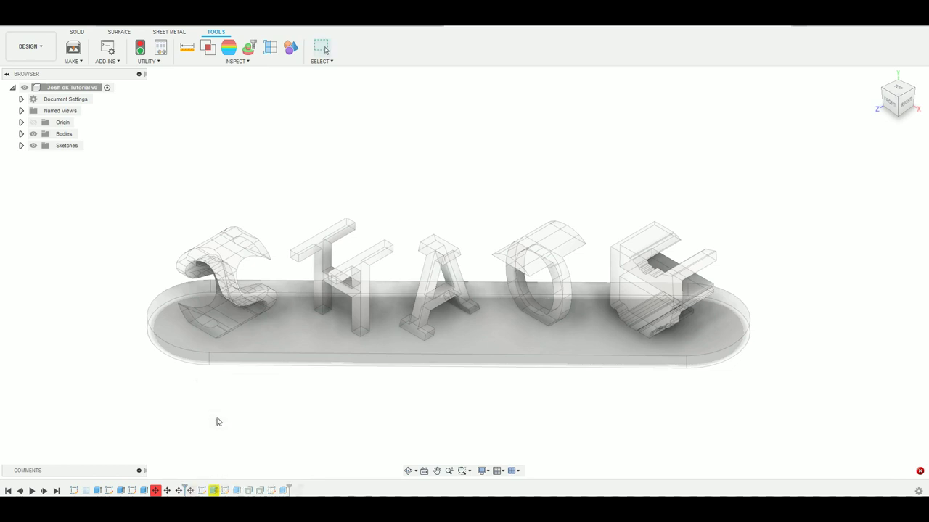
pyautogui.rightClick(155, 491)
pyautogui.click(181, 419)
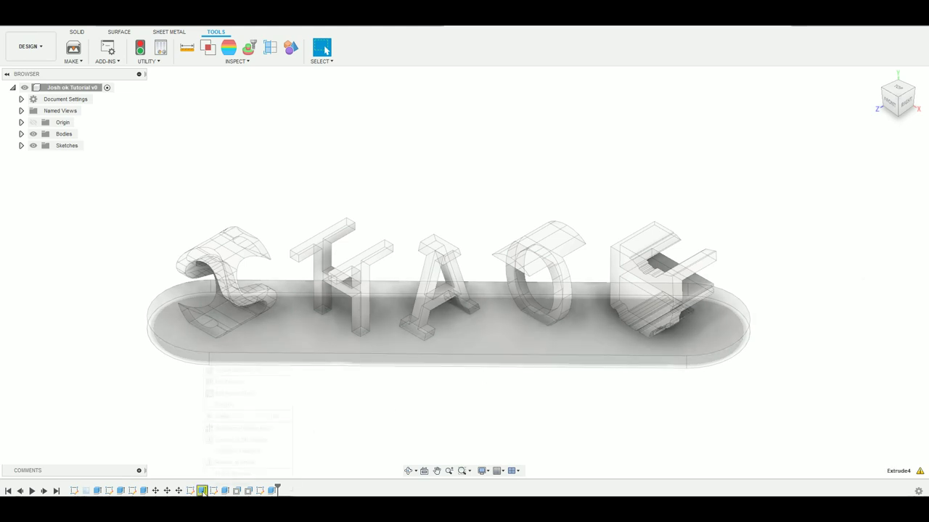
# - Re-edit the base plate extrude and confirm it with OK
pyautogui.click(230, 382)
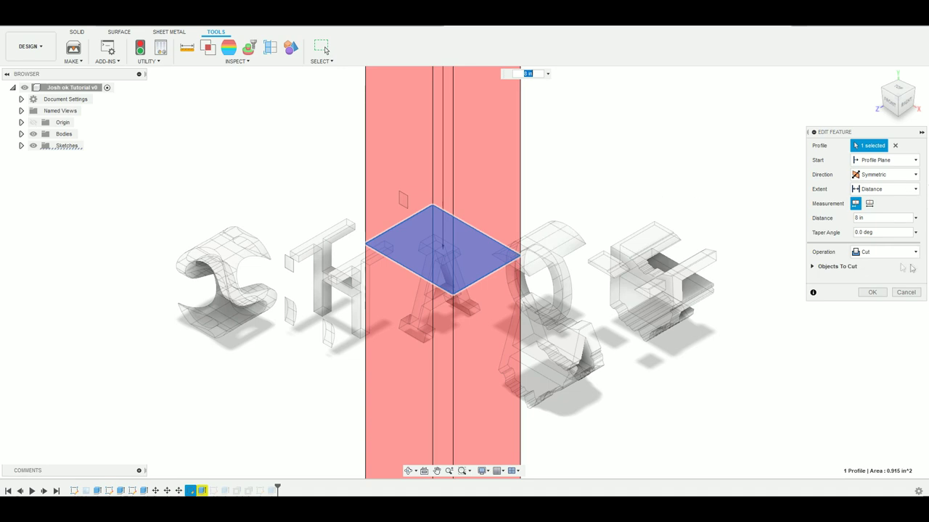
pyautogui.click(872, 291)
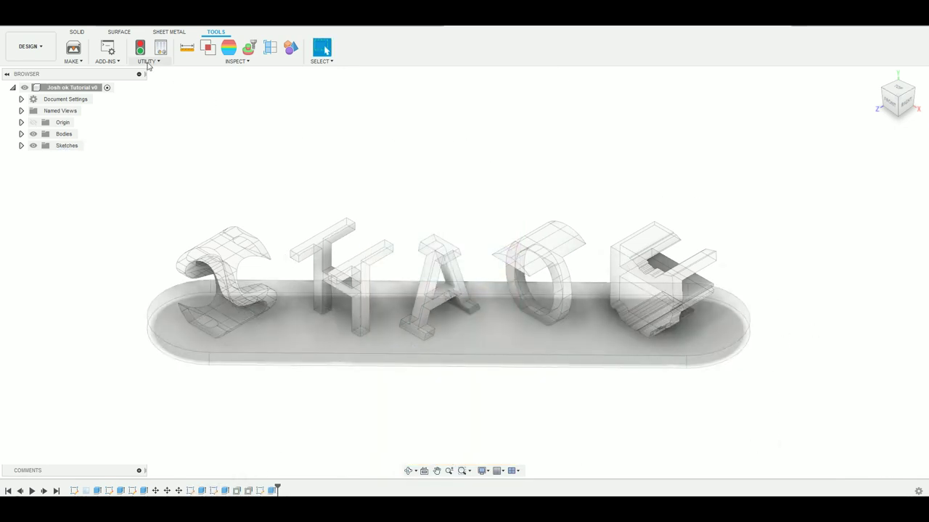
pyautogui.click(75, 49)
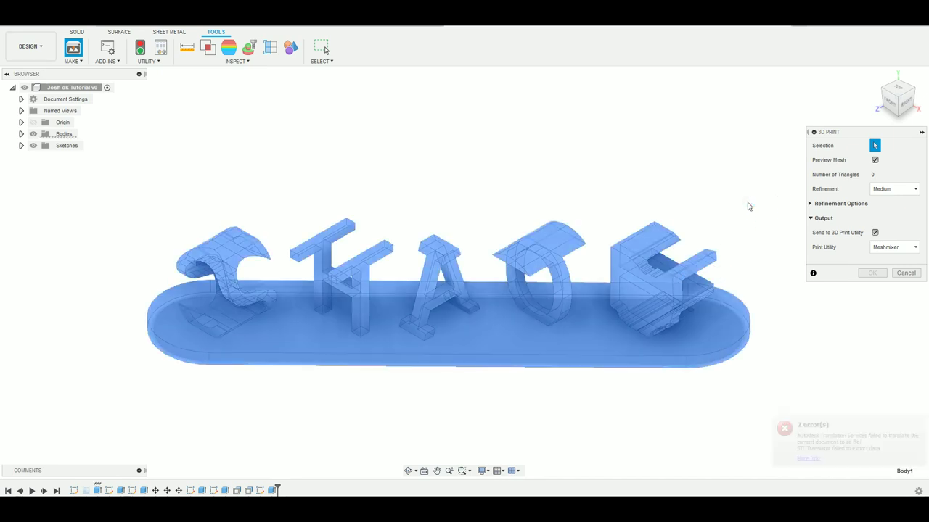
# - Keep Meshmixer as print utility, enable Preview Mesh and send the sign to print
pyautogui.click(815, 445)
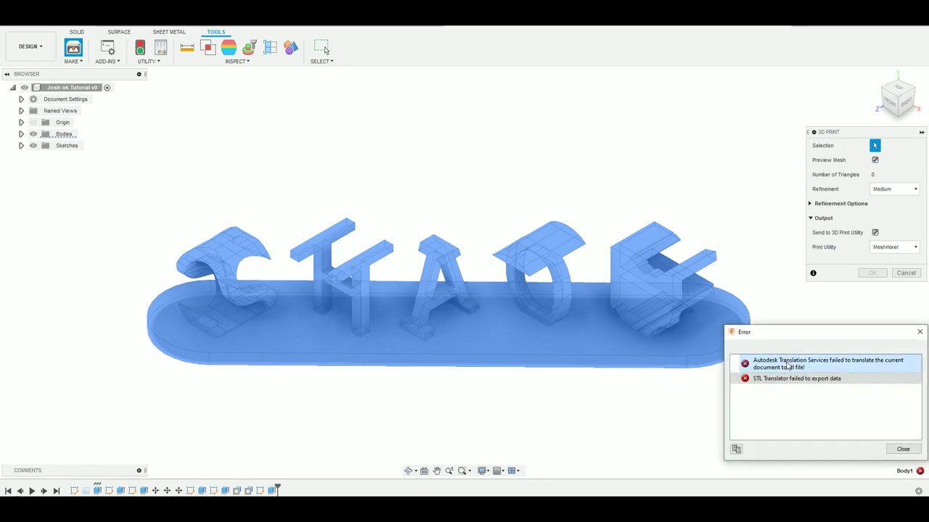
pyautogui.click(903, 449)
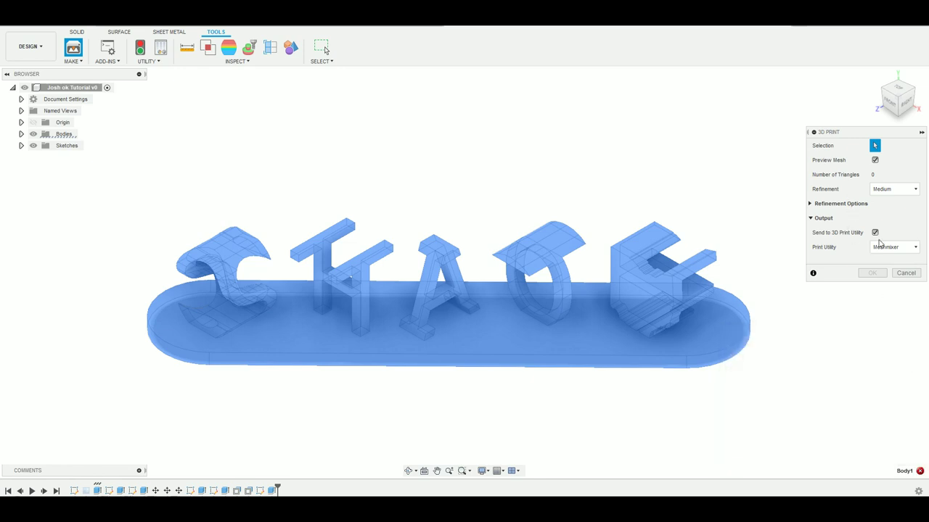
pyautogui.click(880, 246)
pyautogui.click(884, 251)
pyautogui.click(875, 161)
pyautogui.click(873, 274)
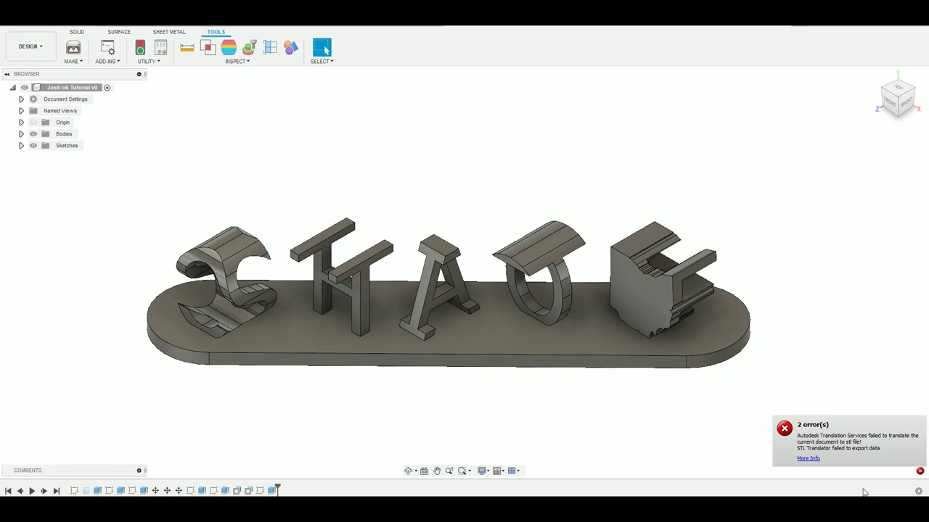
# - Inspect and dismiss the two STL translation error details
pyautogui.click(807, 458)
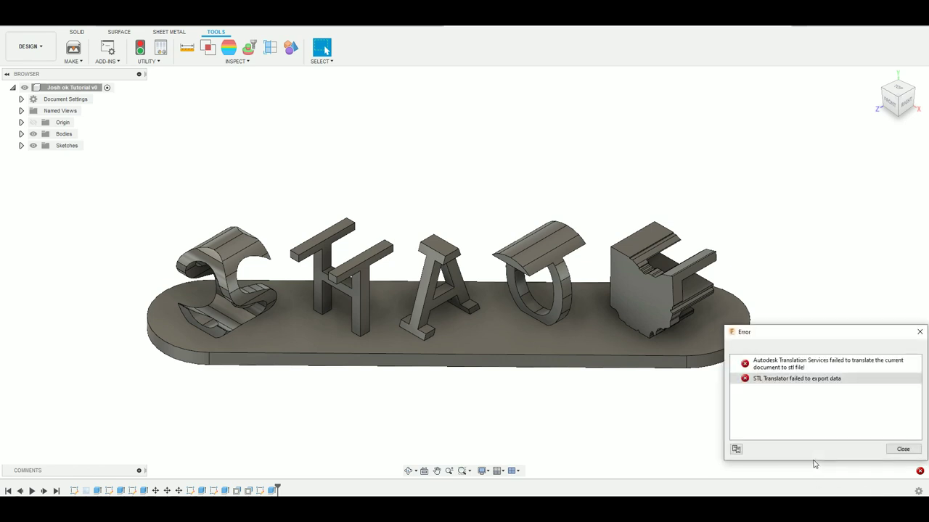
pyautogui.click(779, 379)
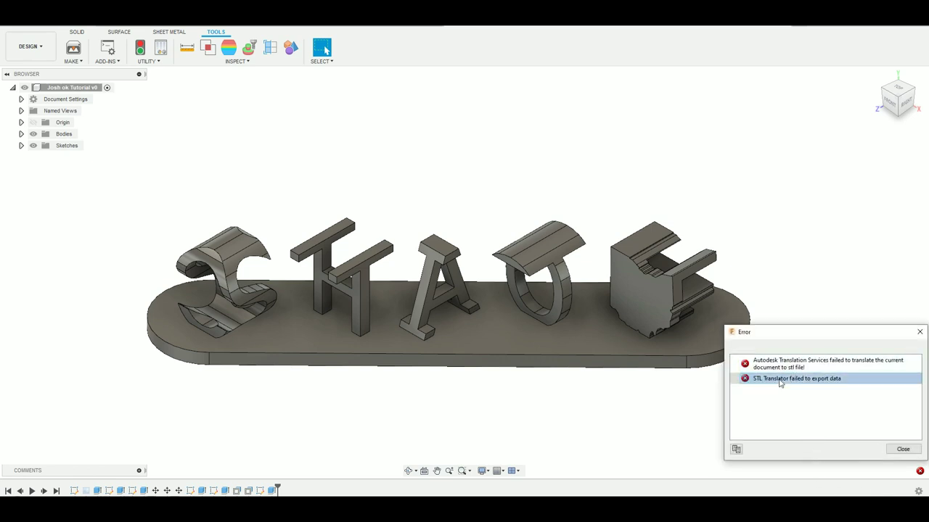
pyautogui.click(911, 450)
pyautogui.click(336, 327)
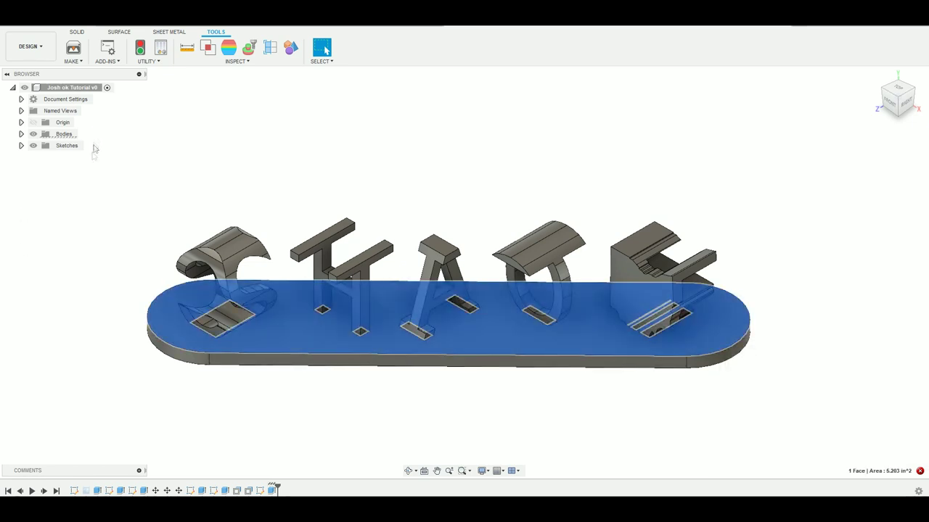
# - Check the sign from the RIGHT view (STATE) and FRONT view (OHIO)
pyautogui.click(105, 58)
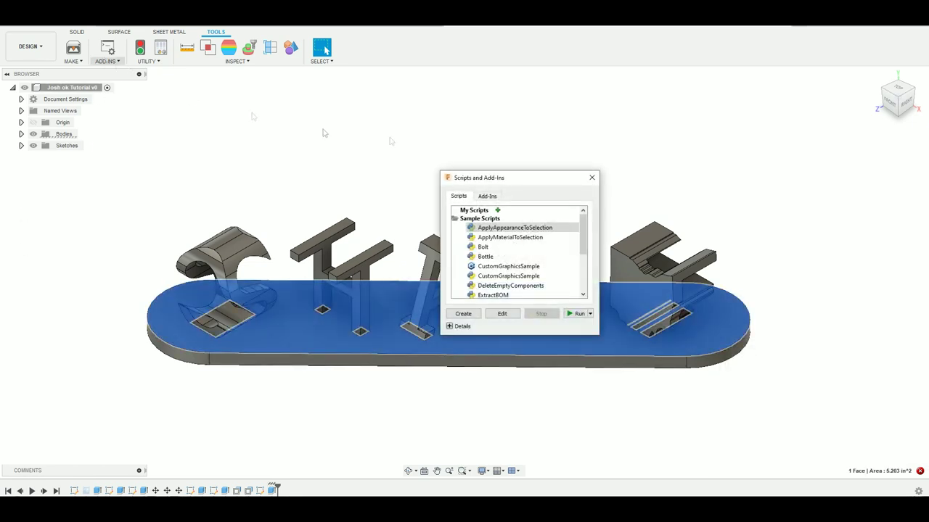
pyautogui.click(592, 177)
pyautogui.click(221, 120)
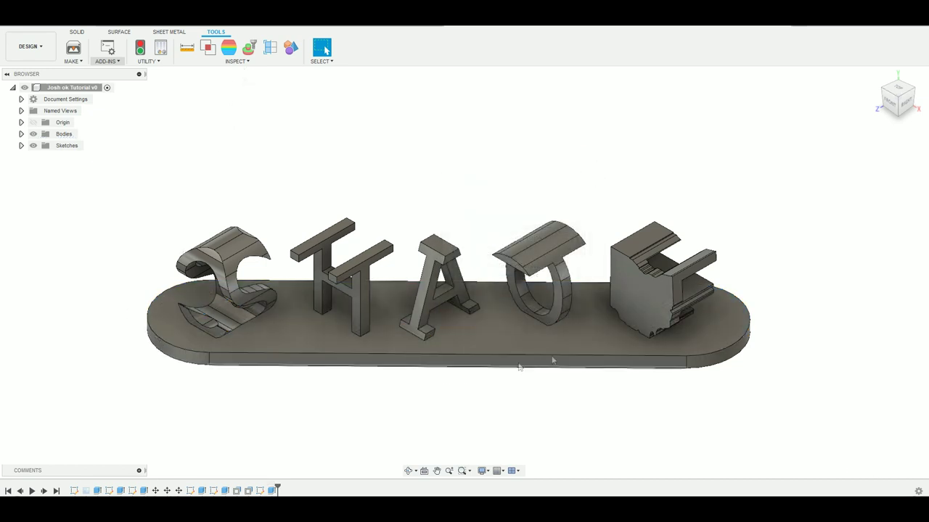
pyautogui.click(906, 109)
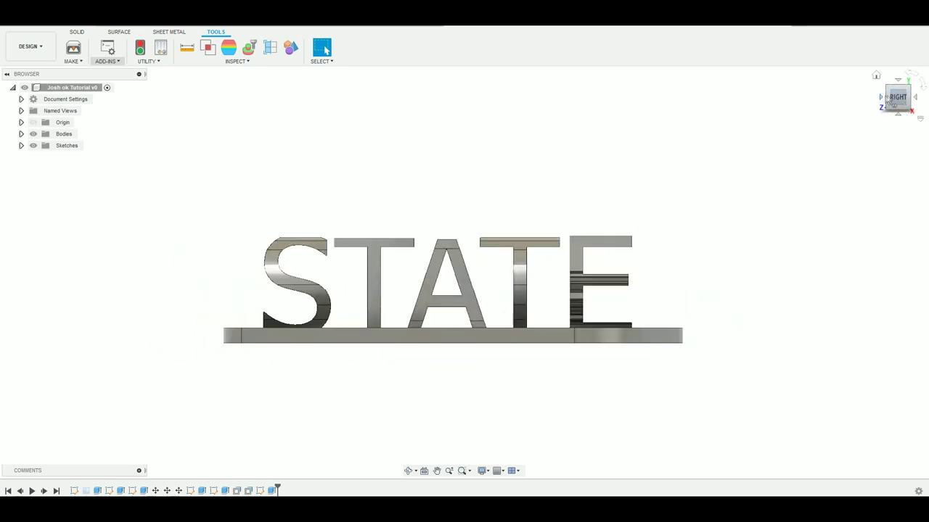
pyautogui.click(885, 99)
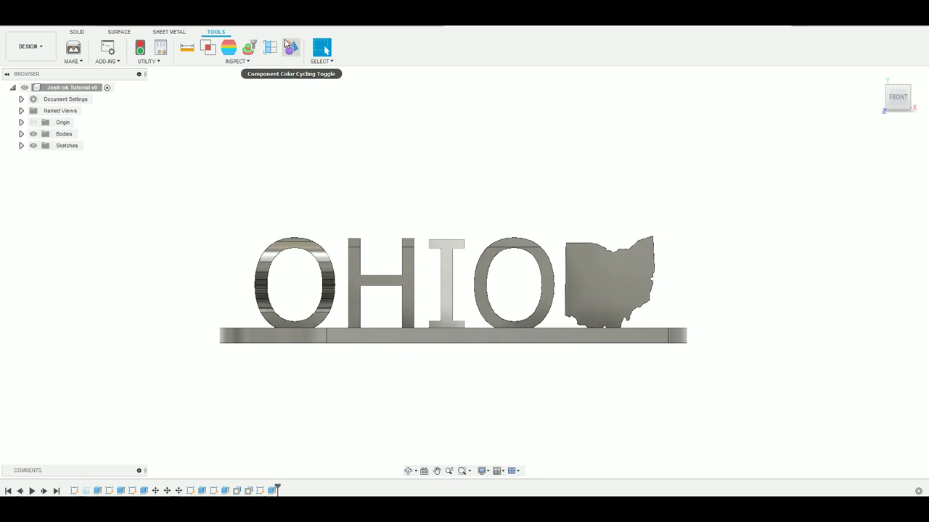
# - Return to the general Tools set and open the MAKE dropdown
pyautogui.click(172, 32)
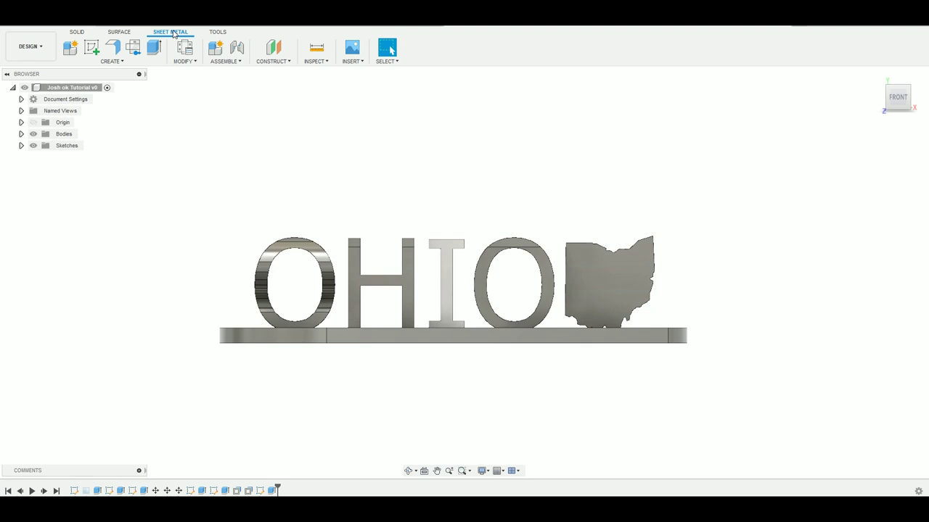
pyautogui.click(218, 32)
pyautogui.click(72, 61)
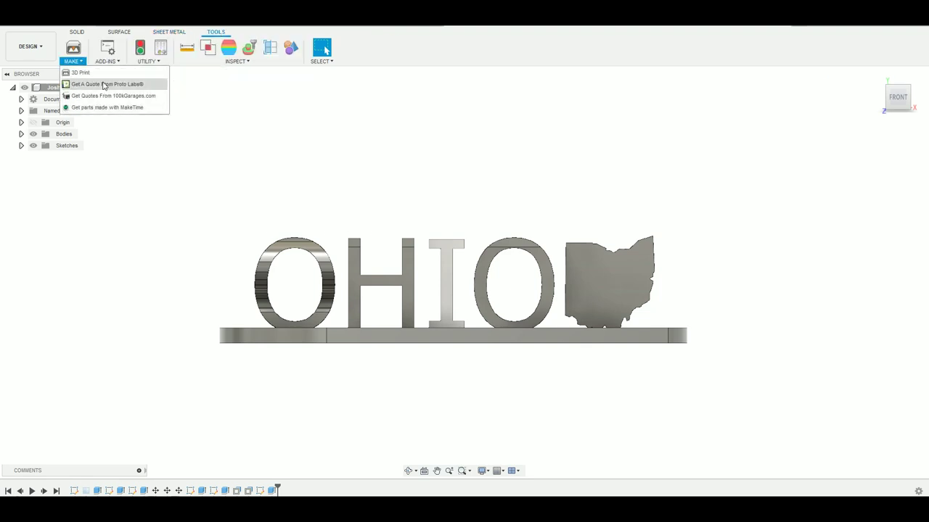
# - Start 3D Print with mesh refinement set to High
pyautogui.click(85, 72)
pyautogui.click(895, 189)
pyautogui.click(896, 209)
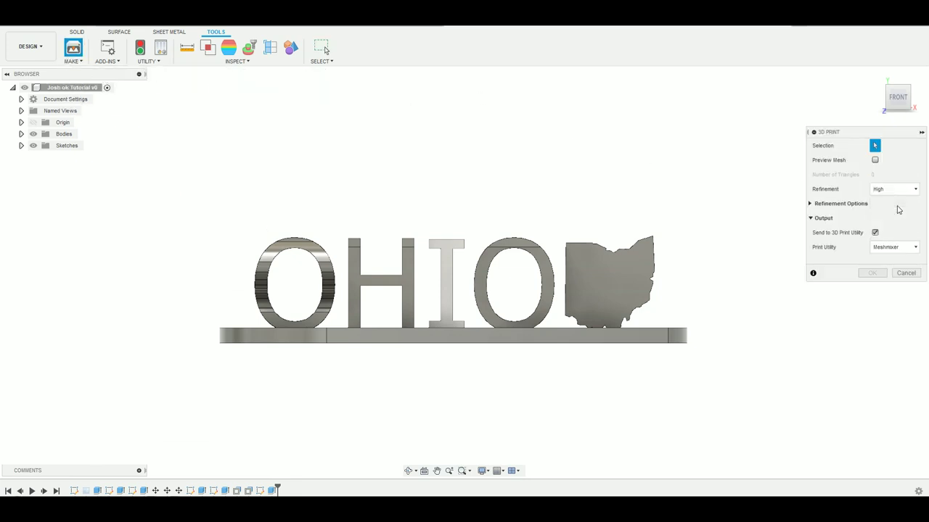
pyautogui.click(842, 204)
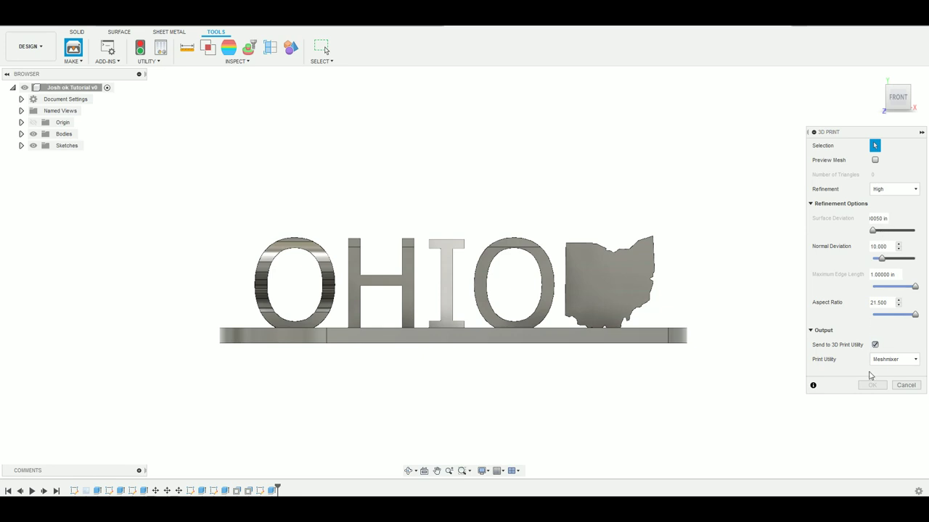
# - Keep Meshmixer as print utility, select the OHIO sign body and send it
pyautogui.click(894, 359)
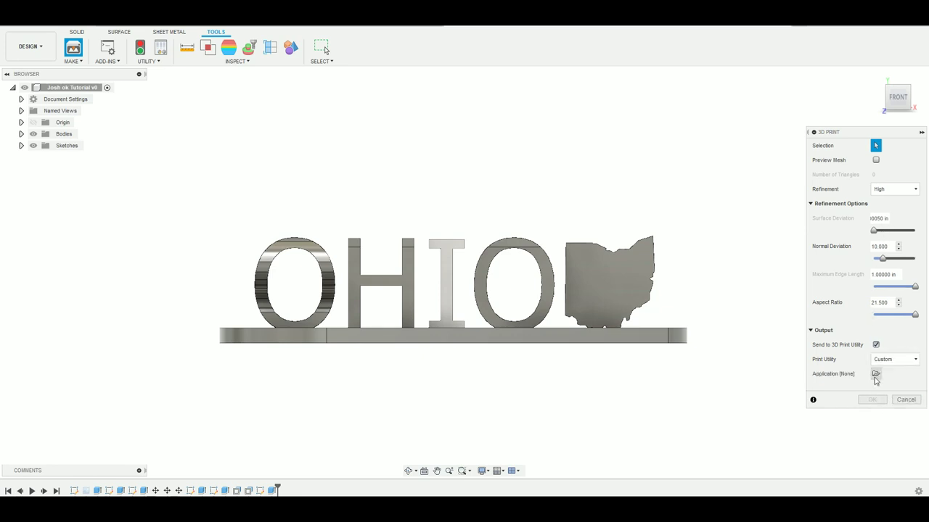
pyautogui.click(875, 375)
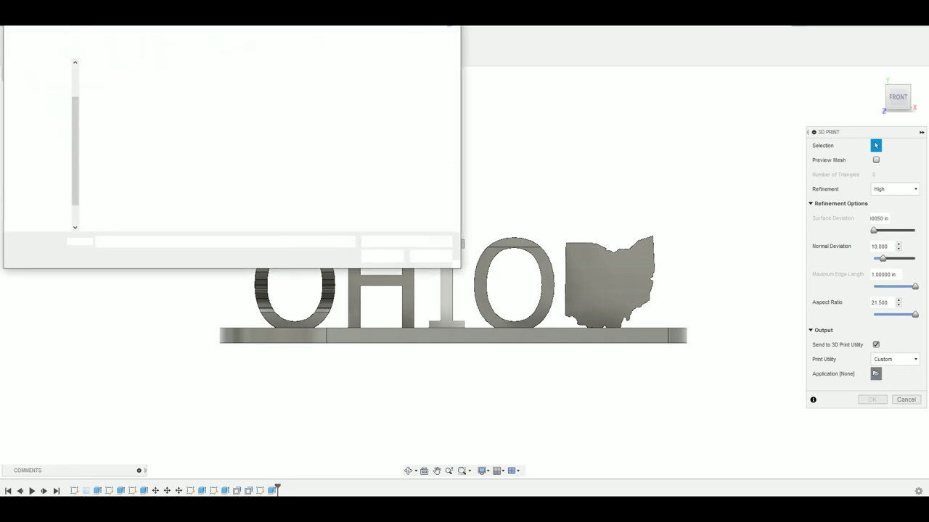
pyautogui.click(895, 360)
pyautogui.click(886, 378)
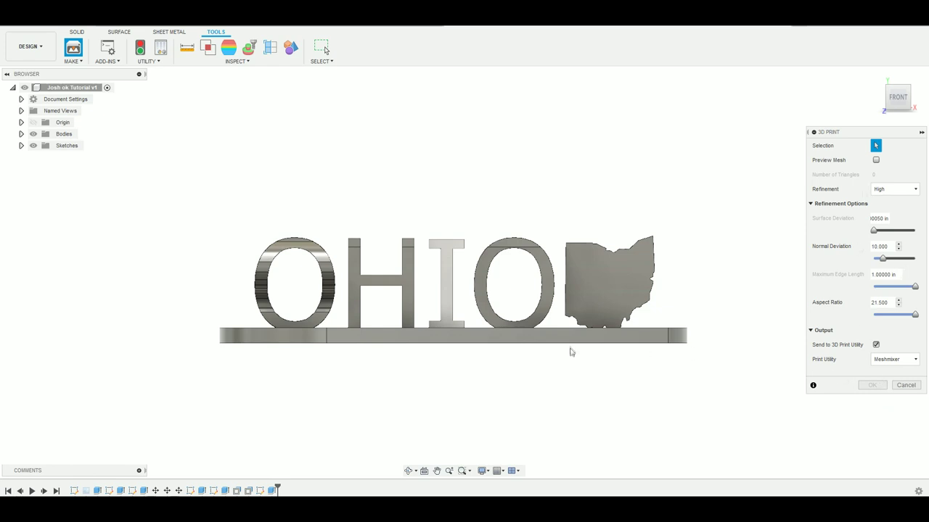
pyautogui.click(610, 286)
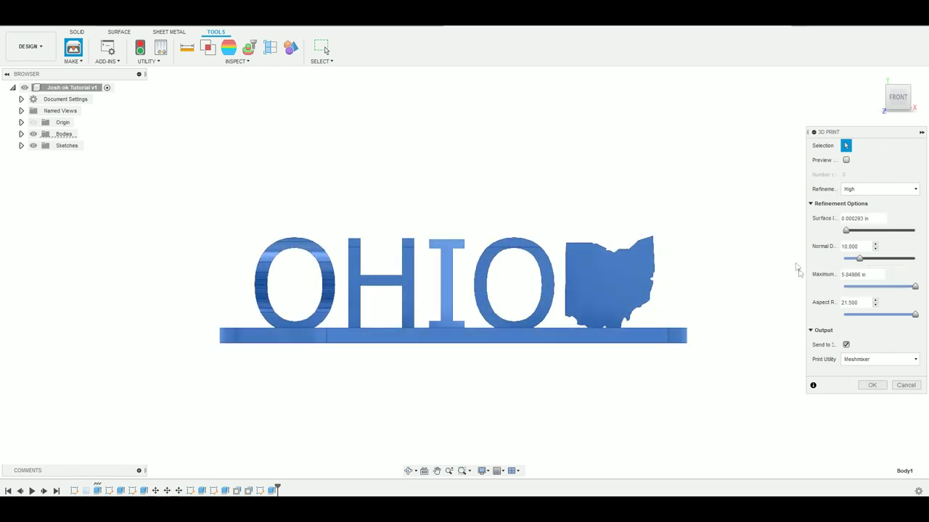
pyautogui.click(868, 387)
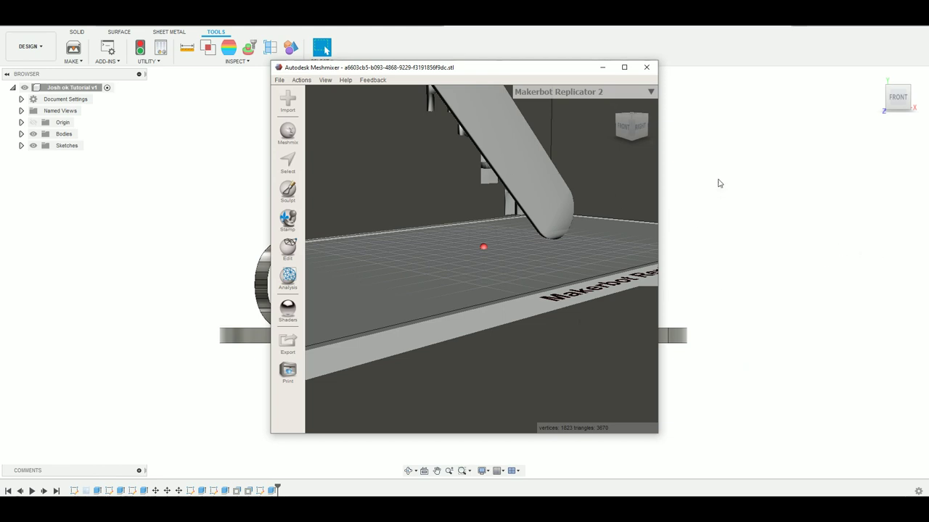
# - Maximize Meshmixer and inspect the sign from the Left, Bottom and Top views
pyautogui.click(623, 68)
pyautogui.moveTo(912, 59)
pyautogui.mouseDown()
pyautogui.moveTo(871, 62)
pyautogui.moveTo(882, 108)
pyautogui.moveTo(883, 71)
pyautogui.moveTo(919, 55)
pyautogui.moveTo(891, 52)
pyautogui.moveTo(912, 52)
pyautogui.moveTo(900, 54)
pyautogui.mouseUp()
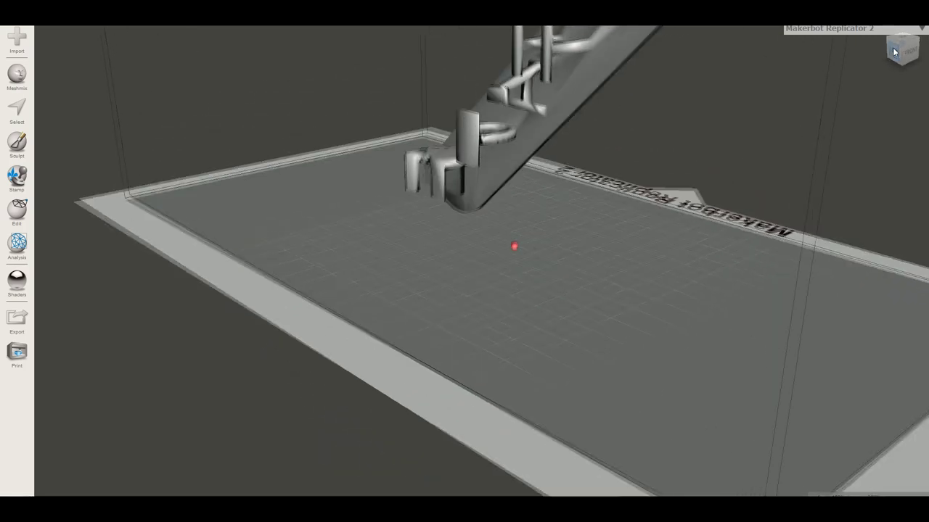
pyautogui.click(898, 53)
pyautogui.click(902, 65)
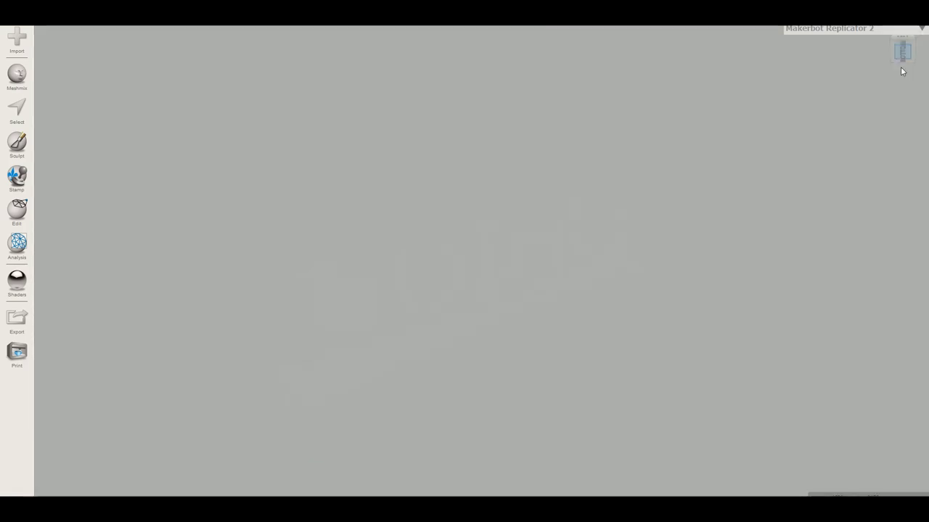
pyautogui.moveTo(903, 37); pyautogui.dragTo(900, 79)
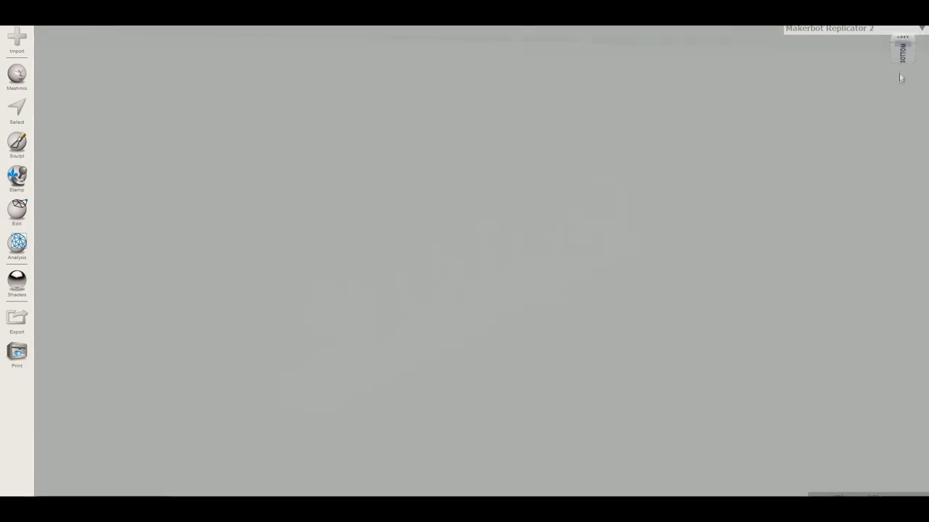
pyautogui.click(902, 58)
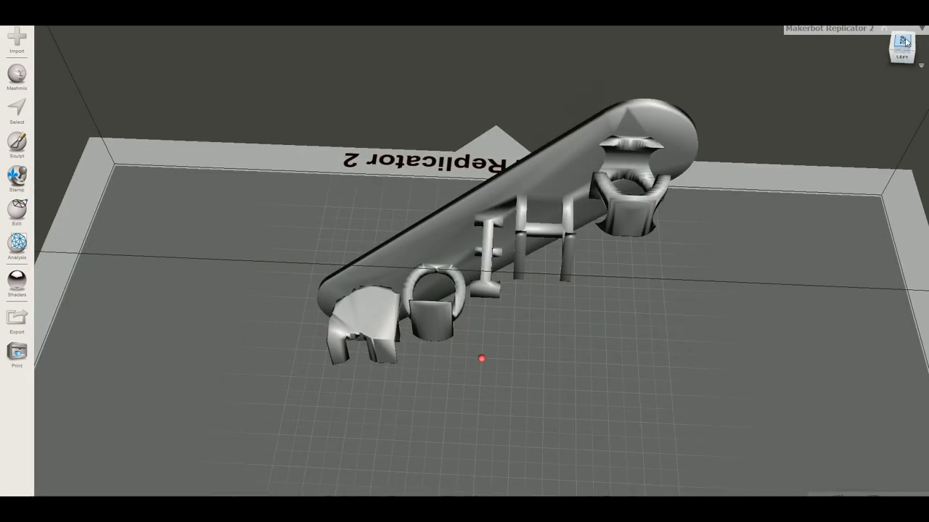
pyautogui.click(903, 46)
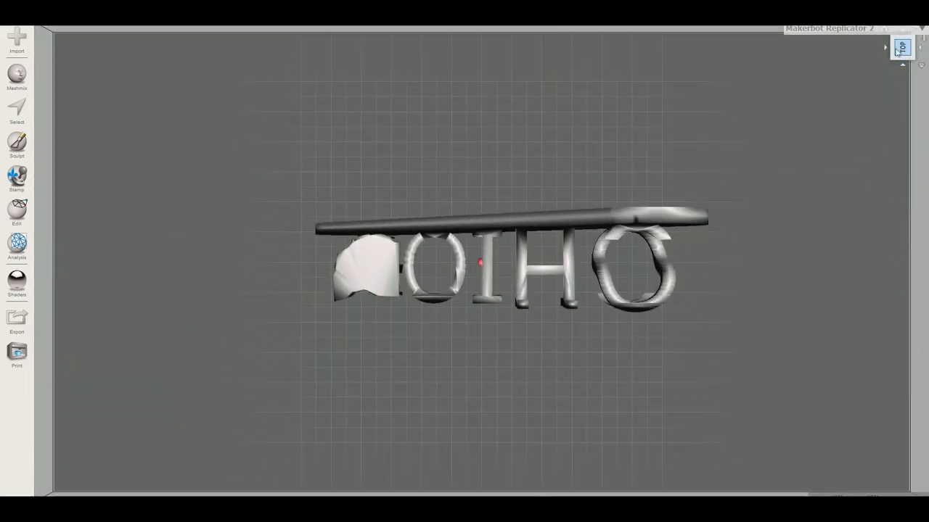
pyautogui.click(902, 48)
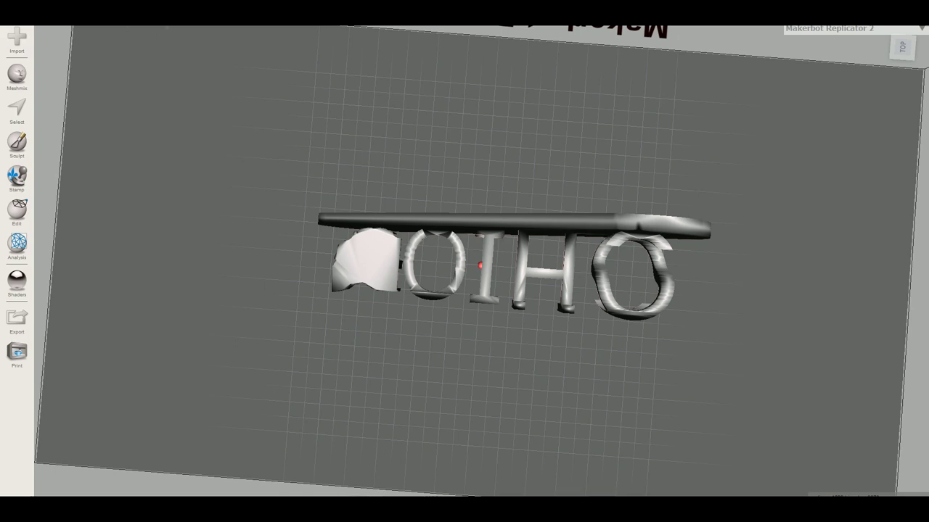
pyautogui.click(14, 18)
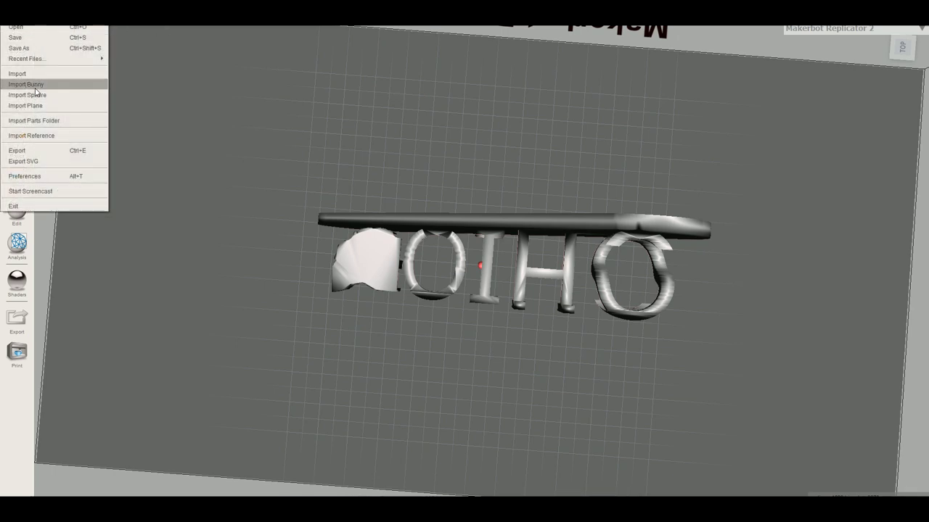
# - Export the sign as an STL ASCII file into the stl export from Inventor folder
pyautogui.click(31, 156)
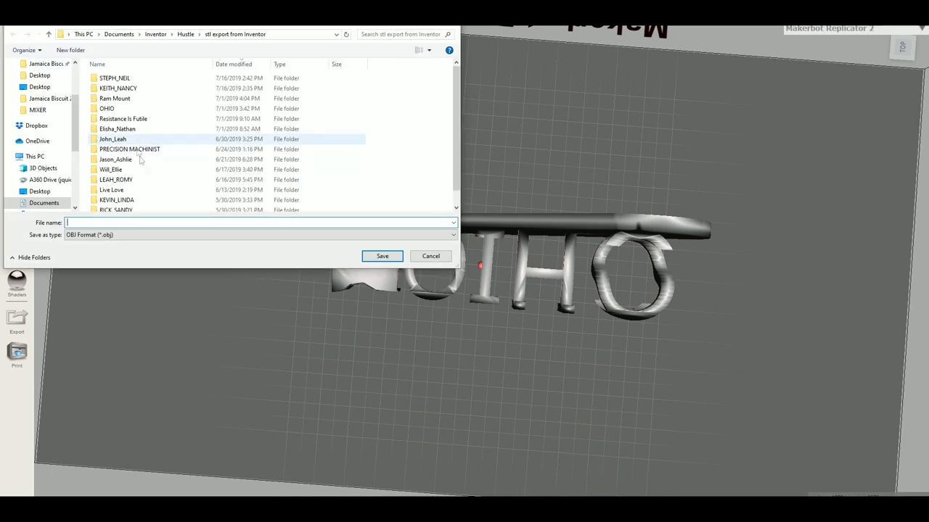
pyautogui.click(157, 235)
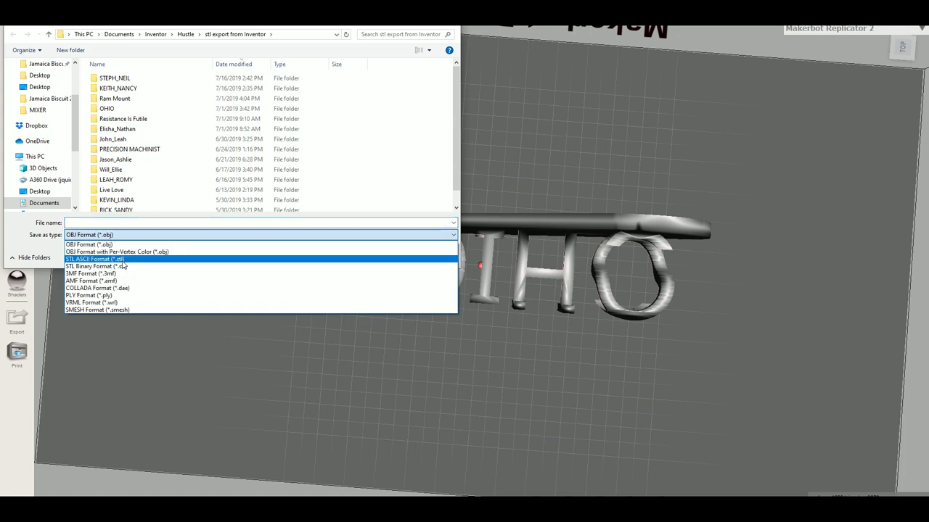
pyautogui.click(122, 261)
pyautogui.click(127, 223)
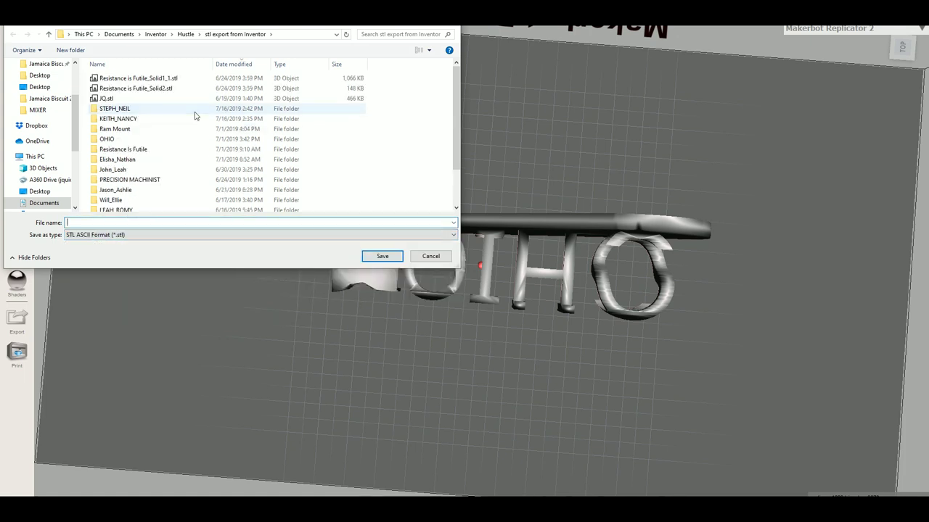
pyautogui.write('Josh Ok Tutorial')
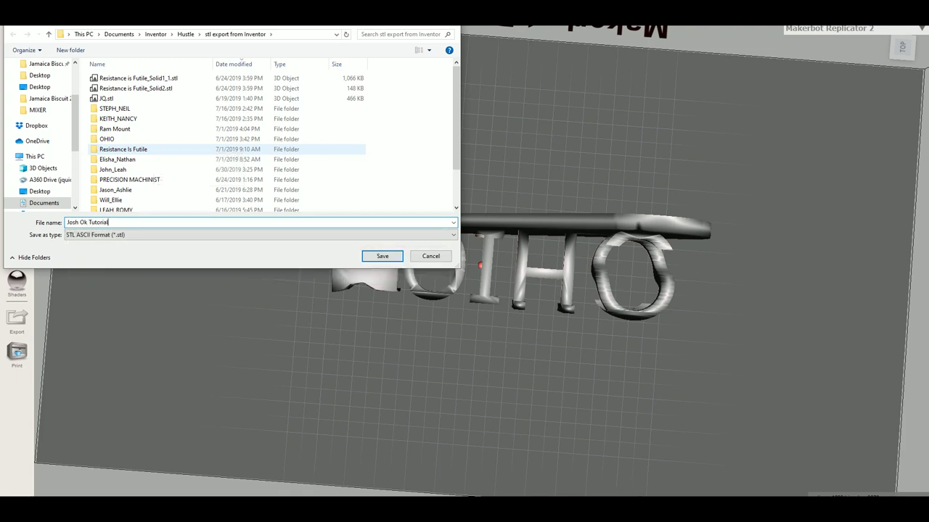
pyautogui.click(383, 256)
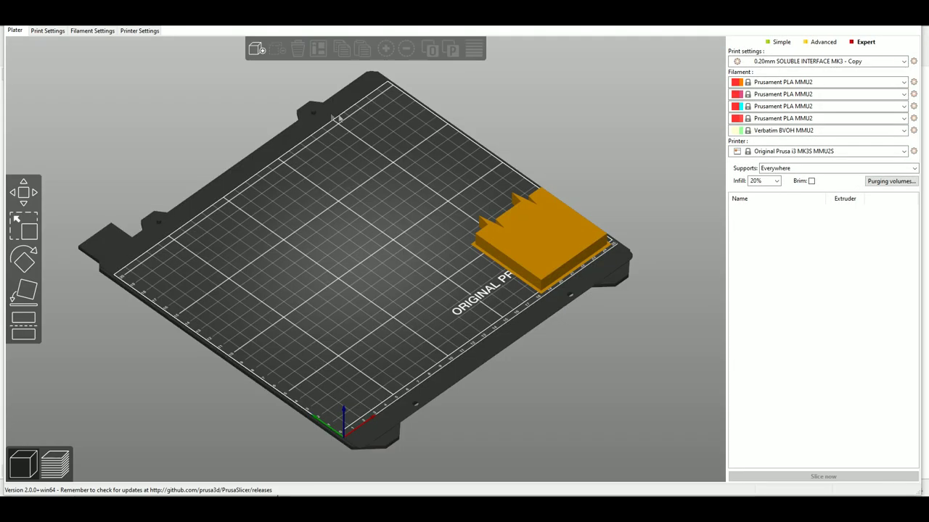
# - Open PrusaSlicer's add-model file chooser, briefly sorting files by modification date
pyautogui.click(257, 49)
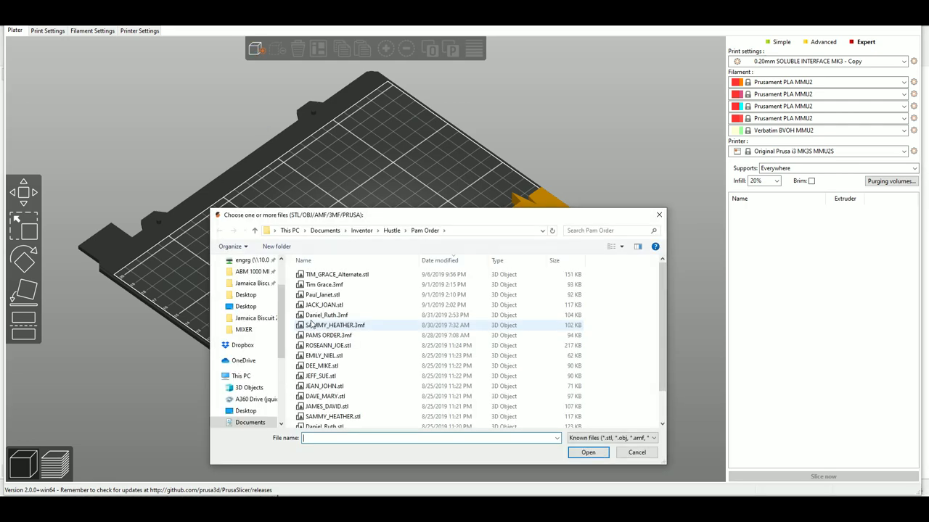
pyautogui.click(444, 262)
pyautogui.click(445, 262)
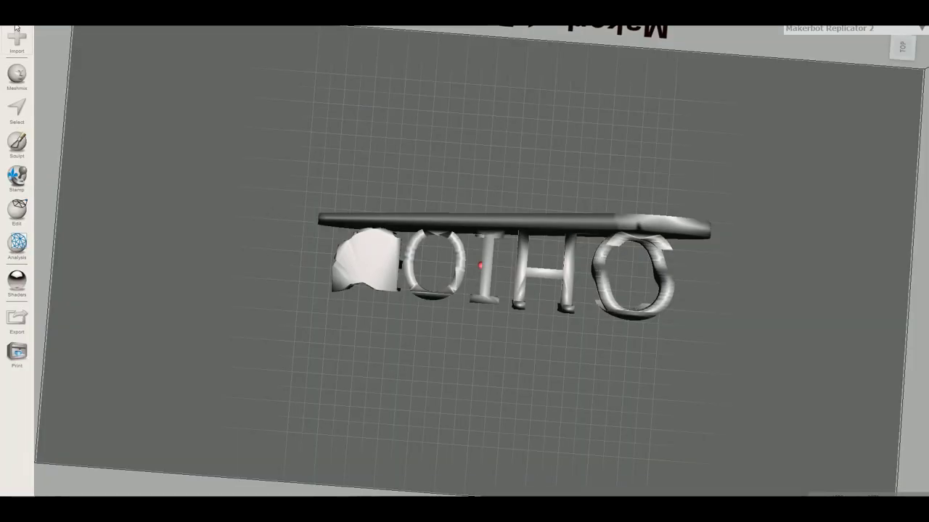
pyautogui.click(16, 26)
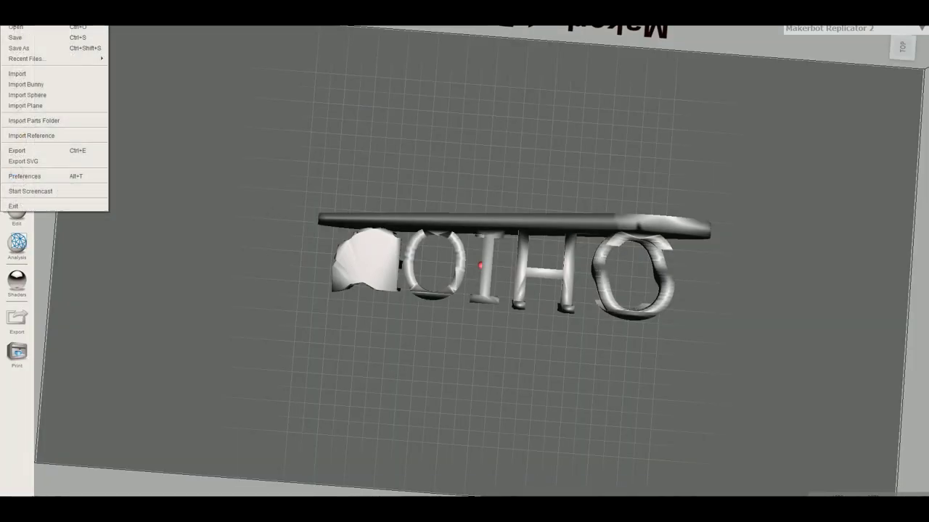
pyautogui.click(22, 151)
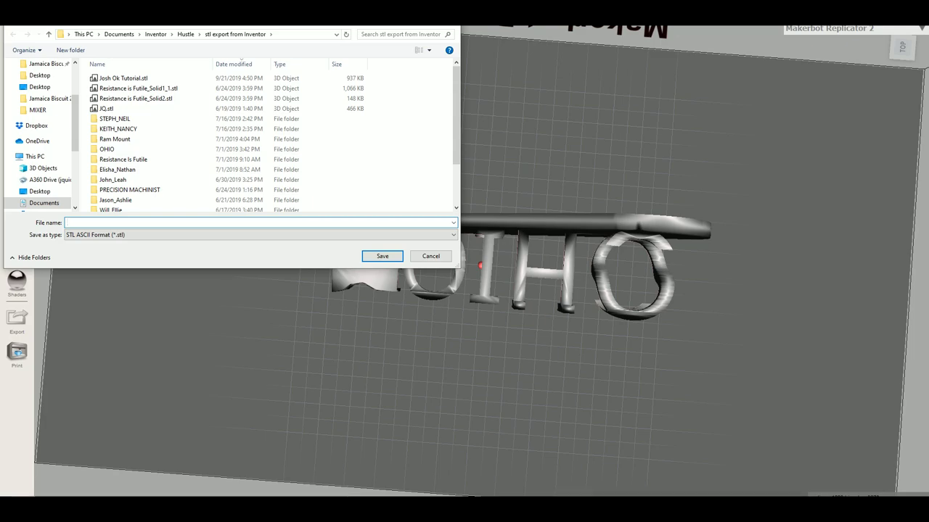
pyautogui.press('Escape')
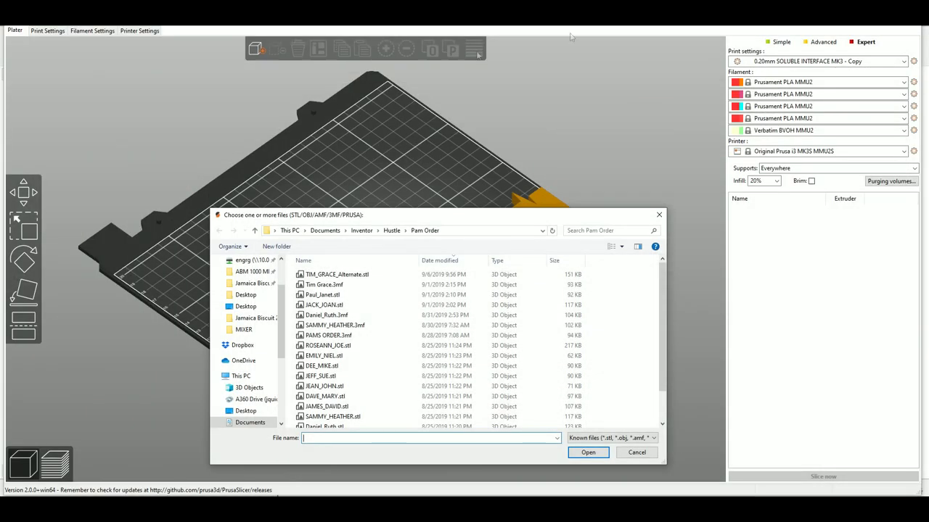
# - Navigate to Inventor > Hustle > stl export from Inventor in the file chooser
pyautogui.click(360, 231)
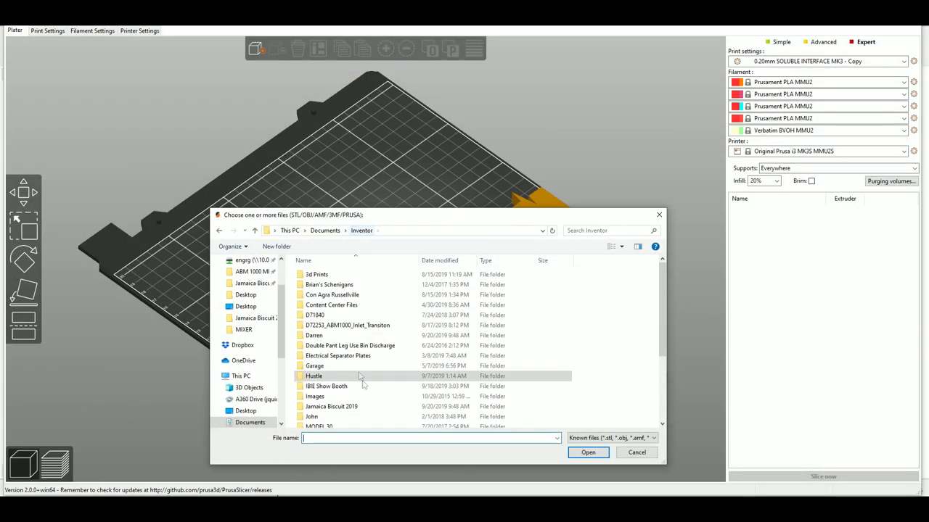
pyautogui.click(327, 377)
pyautogui.doubleClick(327, 377)
pyautogui.scroll(-10, 330, 392)
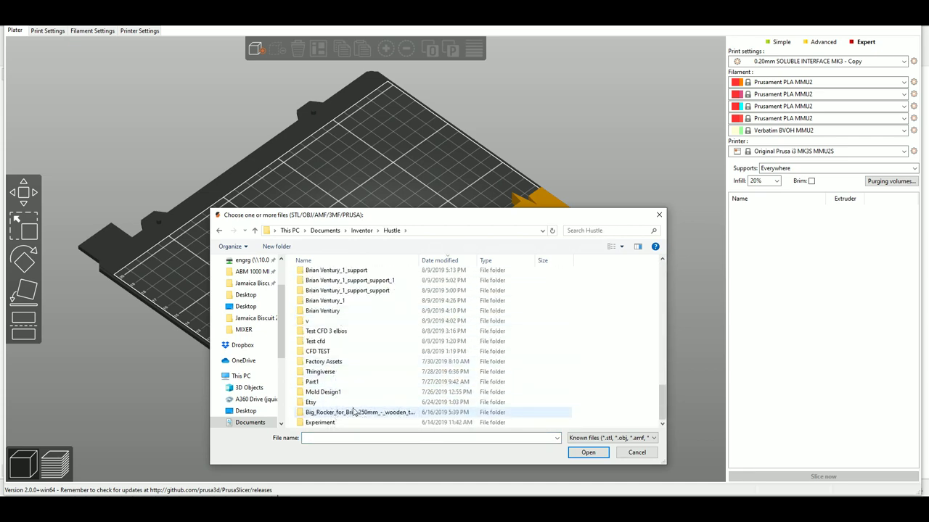
pyautogui.scroll(3, 337, 373)
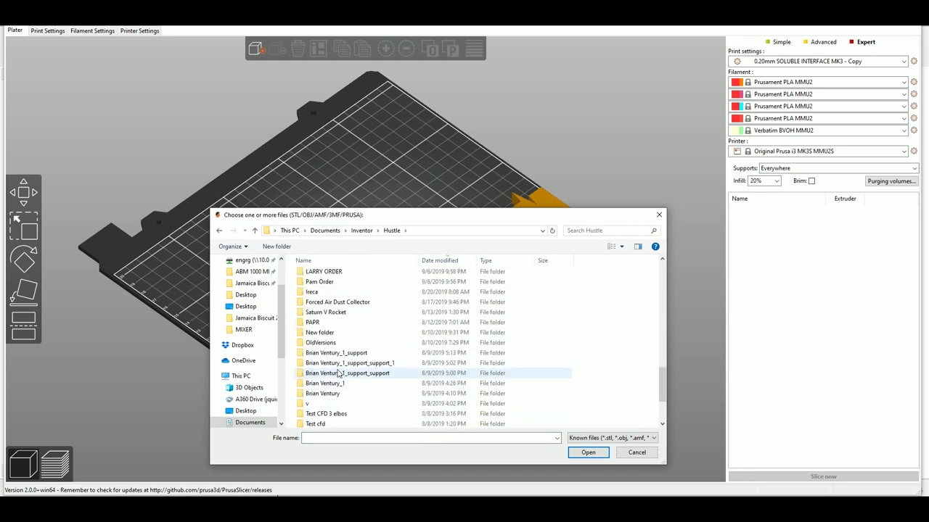
pyautogui.scroll(1, 337, 373)
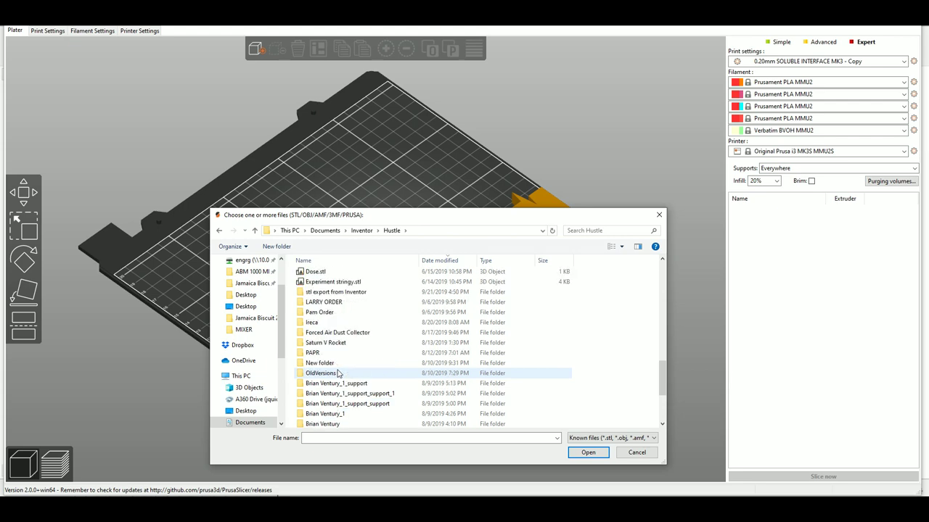
pyautogui.doubleClick(343, 293)
# - Load the tutorial STL onto the plate and lay it flat with Place on Face
pyautogui.click(337, 275)
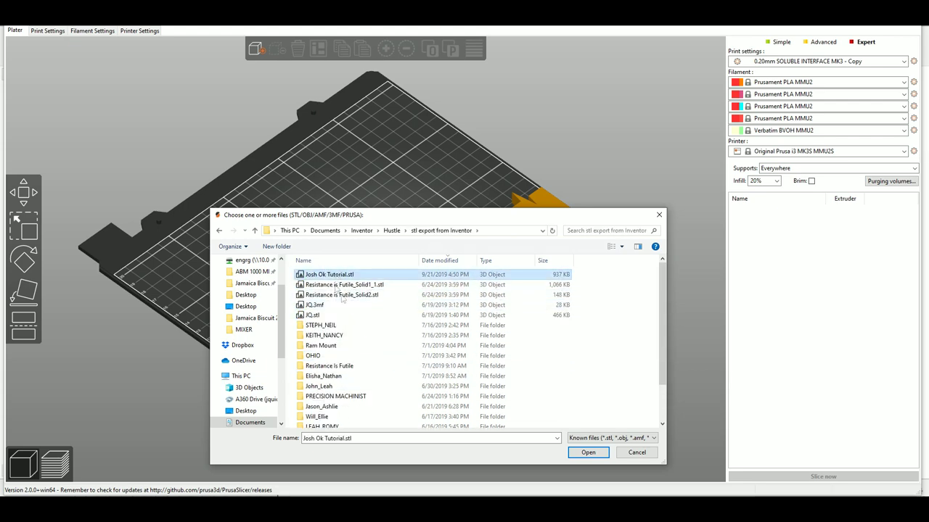
pyautogui.click(588, 453)
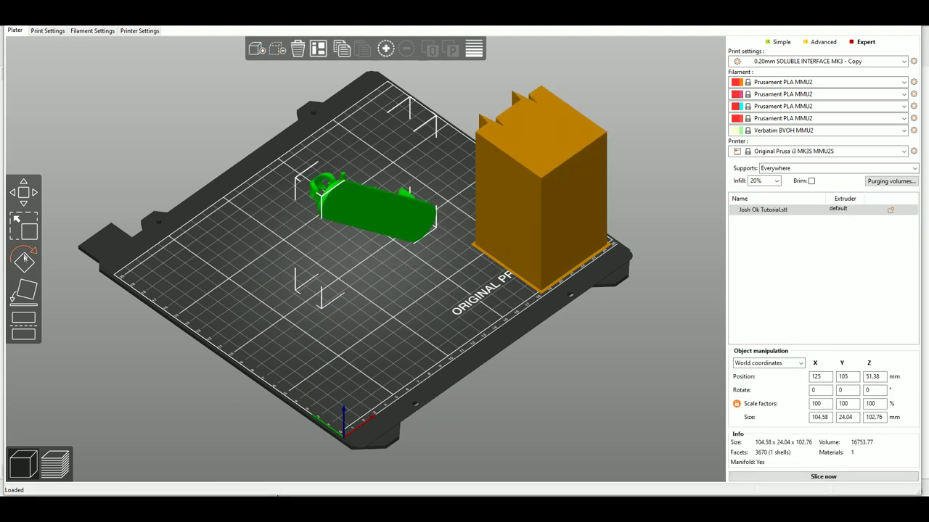
pyautogui.click(23, 296)
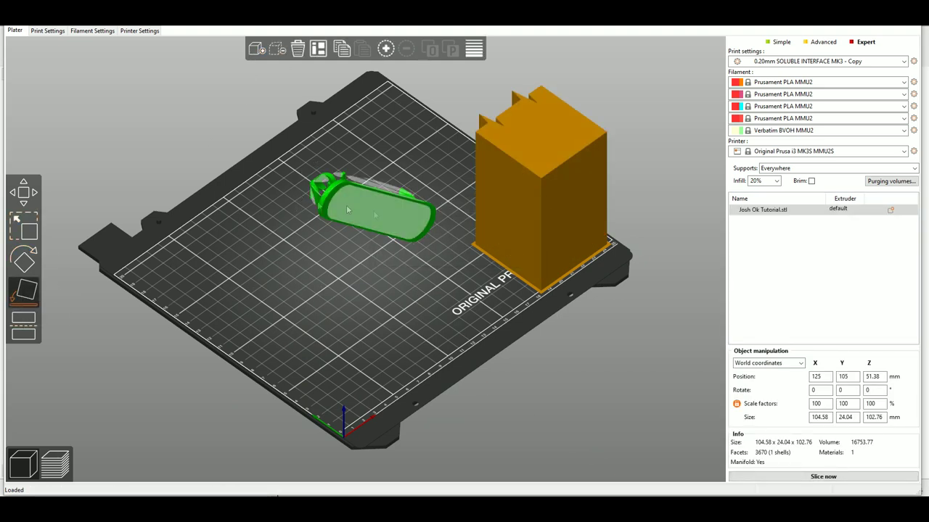
pyautogui.click(312, 203)
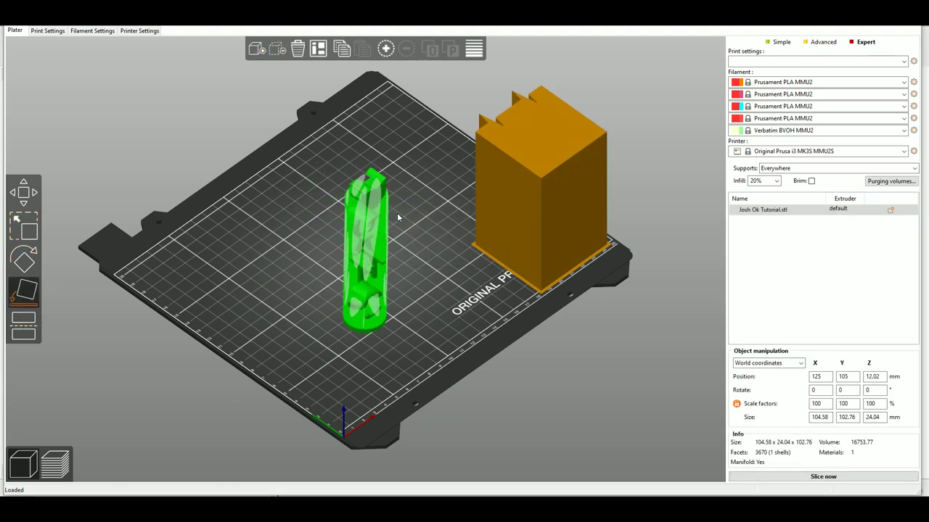
# - Orbit around the upright sign and wipe tower, then zoom out to show the whole bed
pyautogui.click(705, 288)
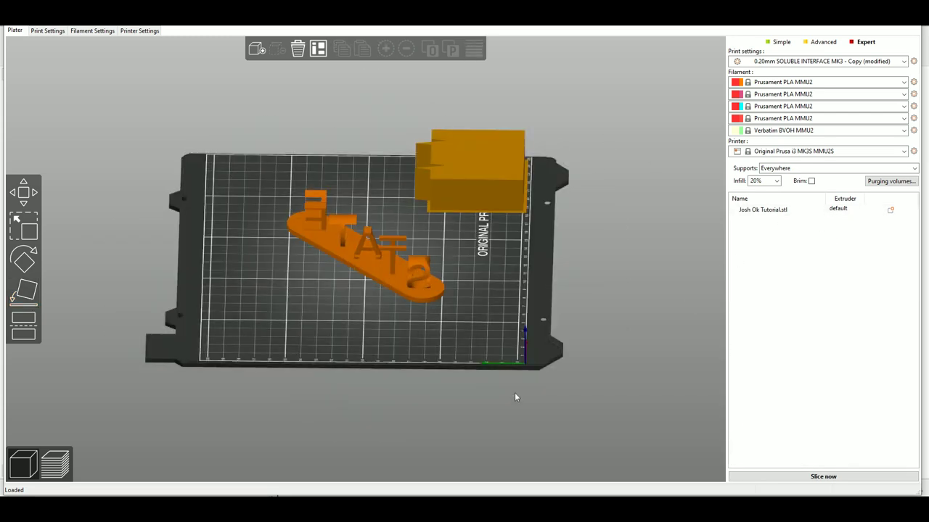
pyautogui.moveTo(515, 398)
pyautogui.mouseDown()
pyautogui.moveTo(583, 377)
pyautogui.moveTo(453, 372)
pyautogui.moveTo(467, 383)
pyautogui.moveTo(460, 435)
pyautogui.moveTo(462, 390)
pyautogui.moveTo(510, 382)
pyautogui.moveTo(423, 385)
pyautogui.moveTo(422, 432)
pyautogui.moveTo(426, 410)
pyautogui.moveTo(462, 390)
pyautogui.moveTo(476, 400)
pyautogui.moveTo(508, 392)
pyautogui.mouseUp()
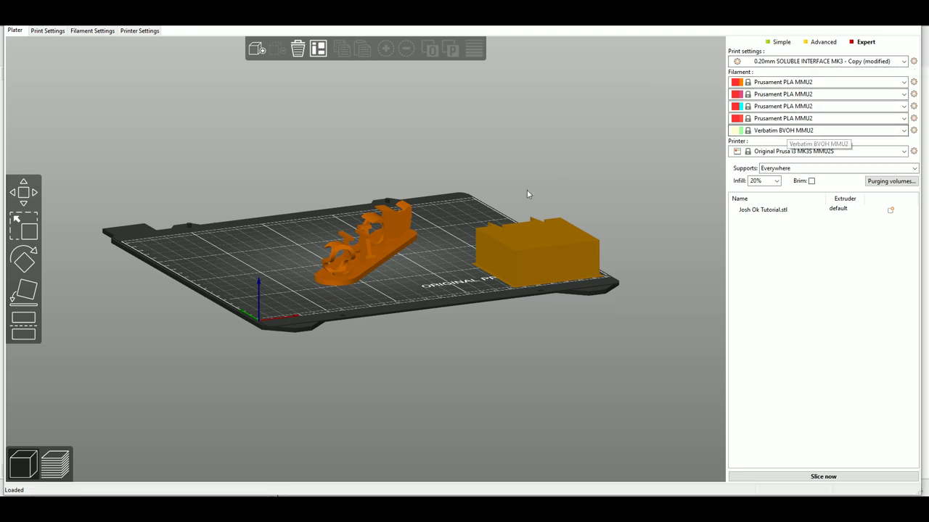
pyautogui.moveTo(461, 180)
pyautogui.mouseDown()
pyautogui.moveTo(448, 186)
pyautogui.moveTo(459, 197)
pyautogui.mouseUp()
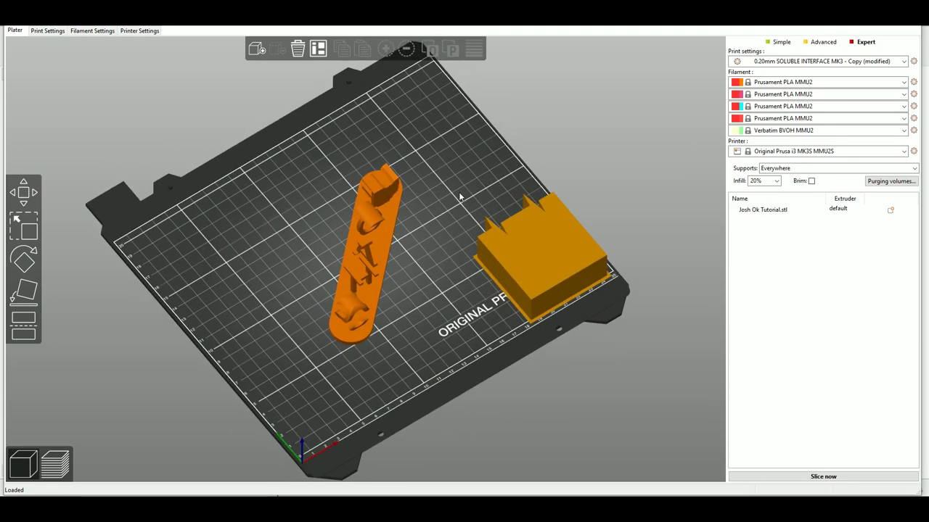
pyautogui.moveTo(459, 197); pyautogui.dragTo(442, 182)
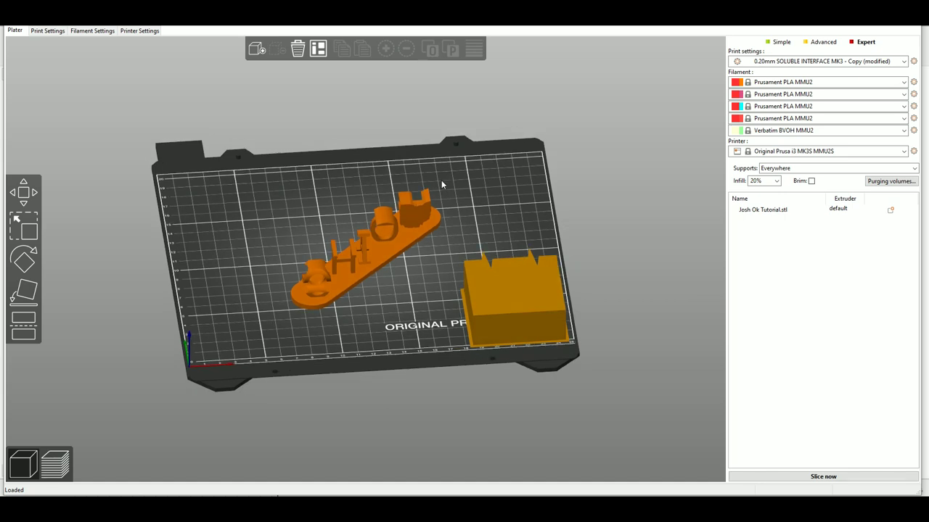
pyautogui.moveTo(441, 184); pyautogui.dragTo(469, 185)
pyautogui.click(362, 222)
pyautogui.scroll(-2, 362, 222)
pyautogui.scroll(10, 365, 222)
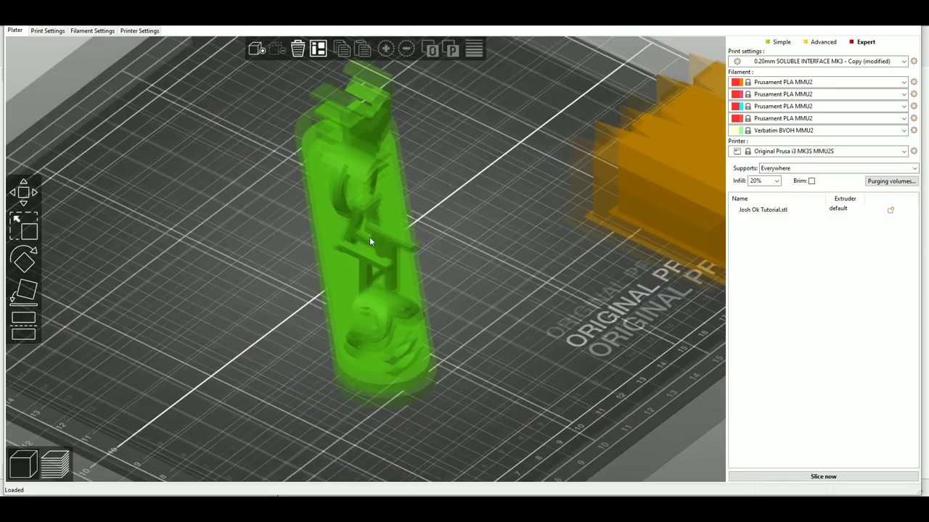
pyautogui.click(480, 157)
pyautogui.scroll(-6, 492, 159)
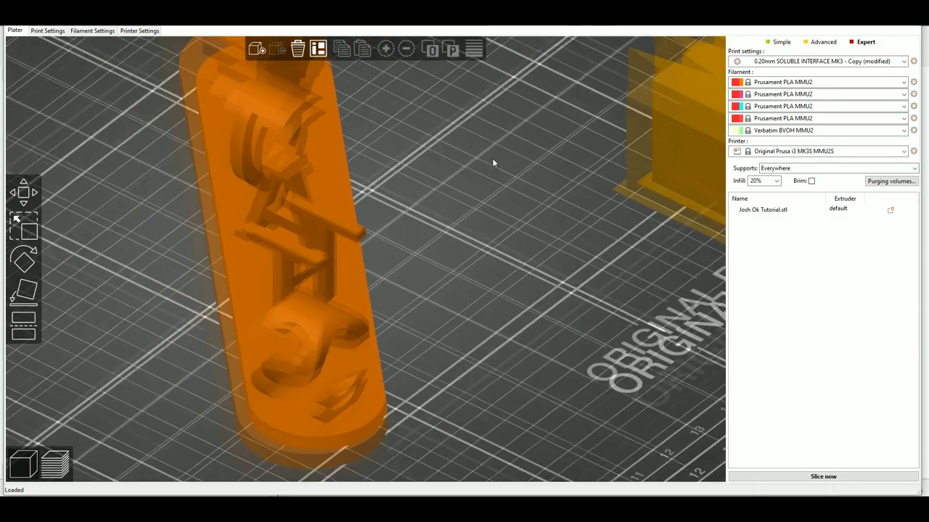
pyautogui.scroll(-3, 501, 167)
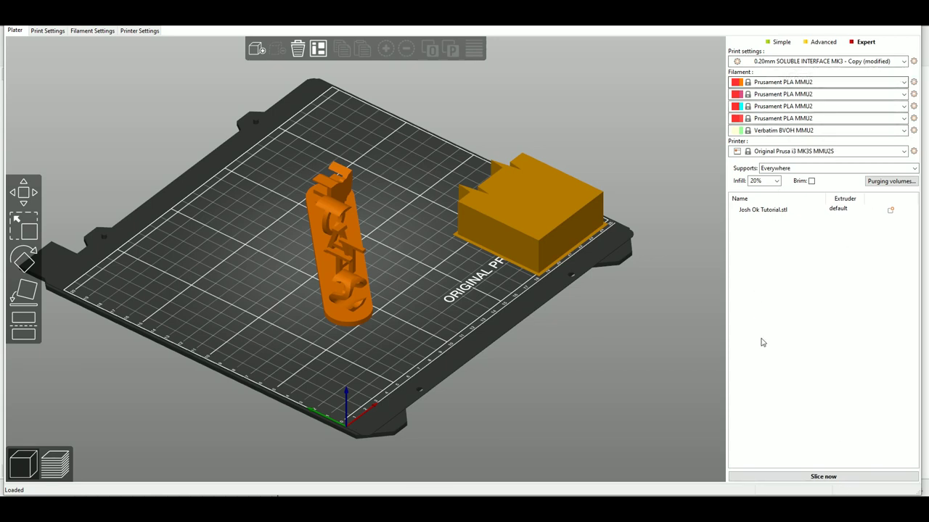
# - Slice the sign and orbit the sliced preview around the bed
pyautogui.click(824, 476)
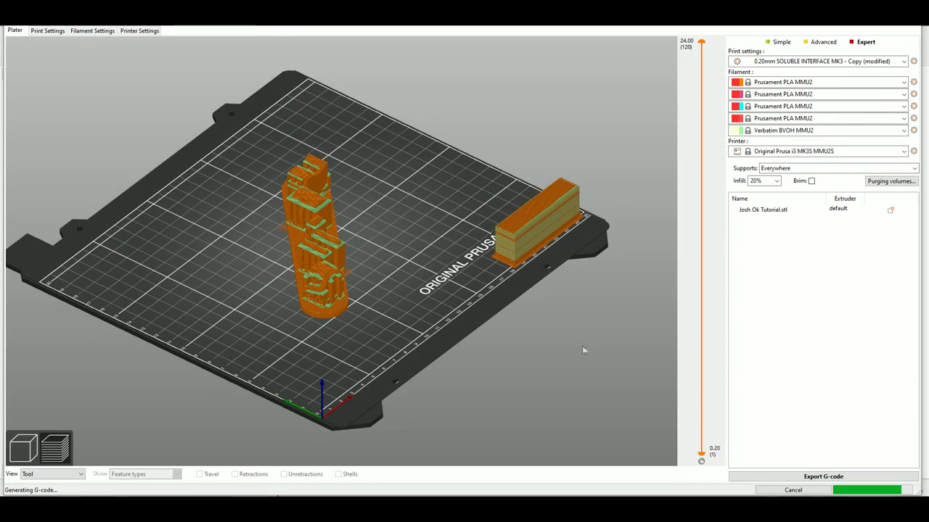
pyautogui.moveTo(571, 341); pyautogui.dragTo(607, 391)
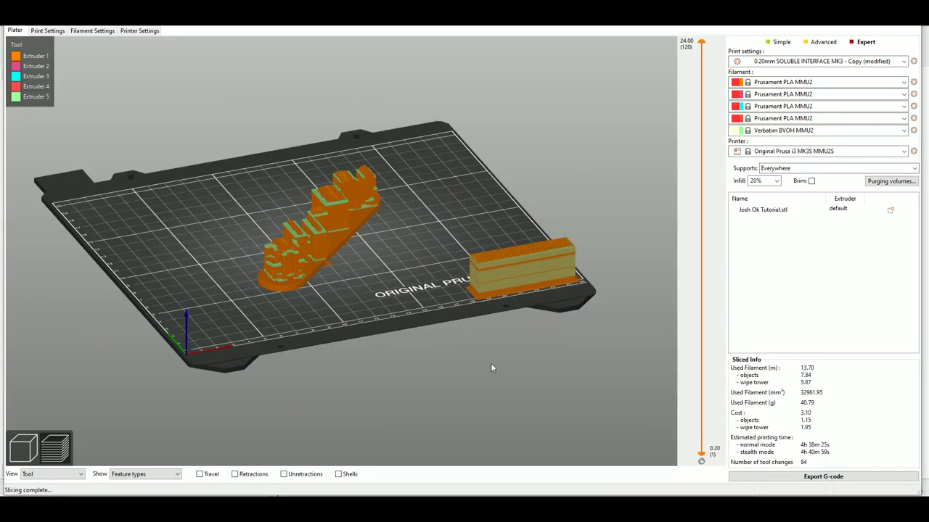
pyautogui.moveTo(355, 380); pyautogui.dragTo(424, 376)
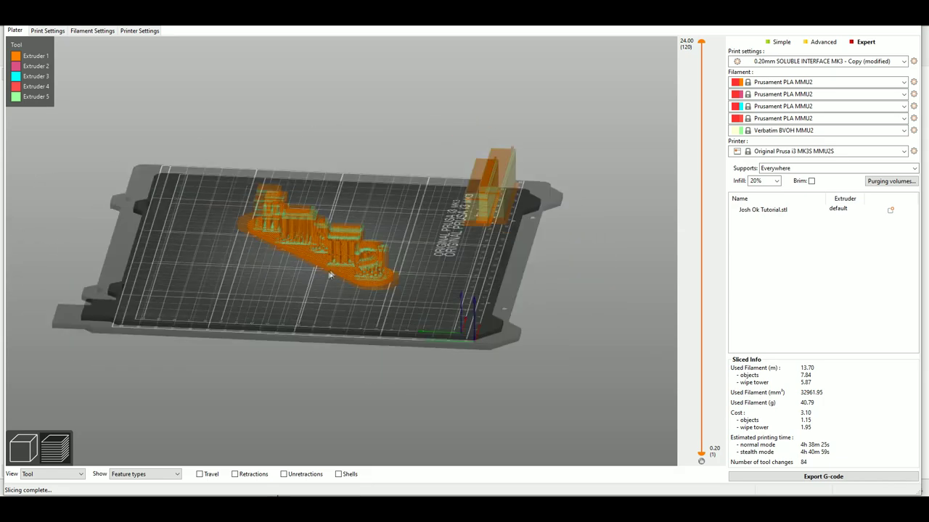
pyautogui.scroll(5, 330, 268)
pyautogui.scroll(3, 330, 270)
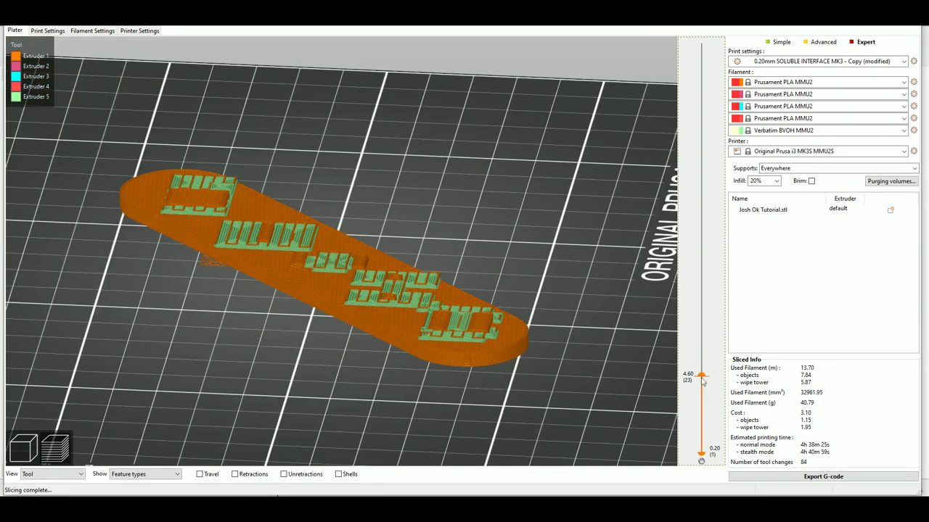
# - Scrub the layer slider to inspect layers up to 3.80, 4.40 and 15.60 mm
pyautogui.moveTo(702, 380)
pyautogui.mouseDown()
pyautogui.moveTo(700, 403)
pyautogui.moveTo(701, 395)
pyautogui.mouseUp()
pyautogui.scroll(-5, 502, 347)
pyautogui.scroll(10, 496, 346)
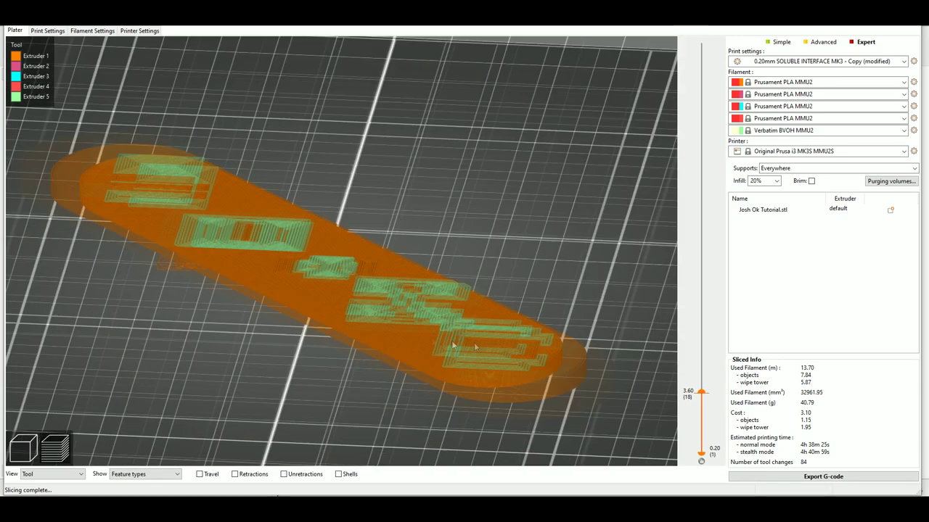
pyautogui.scroll(-4, 417, 335)
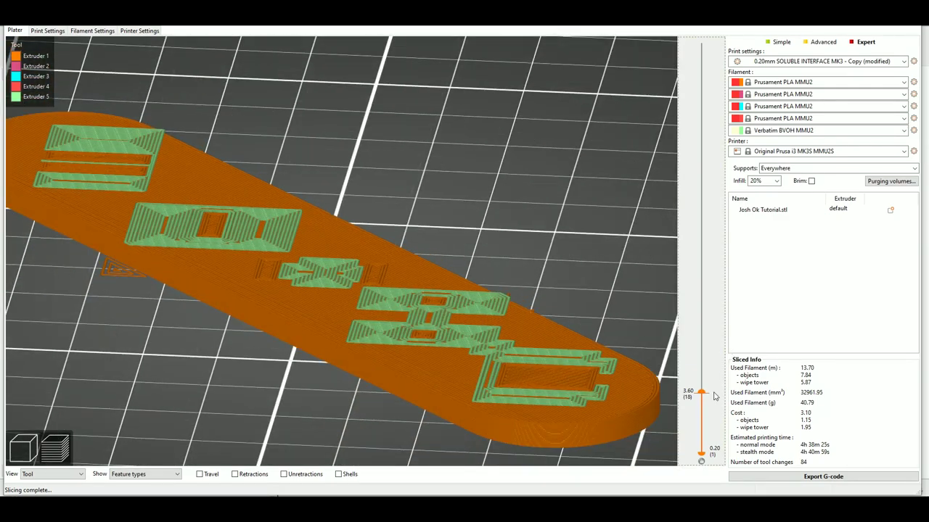
pyautogui.moveTo(702, 397); pyautogui.dragTo(701, 265)
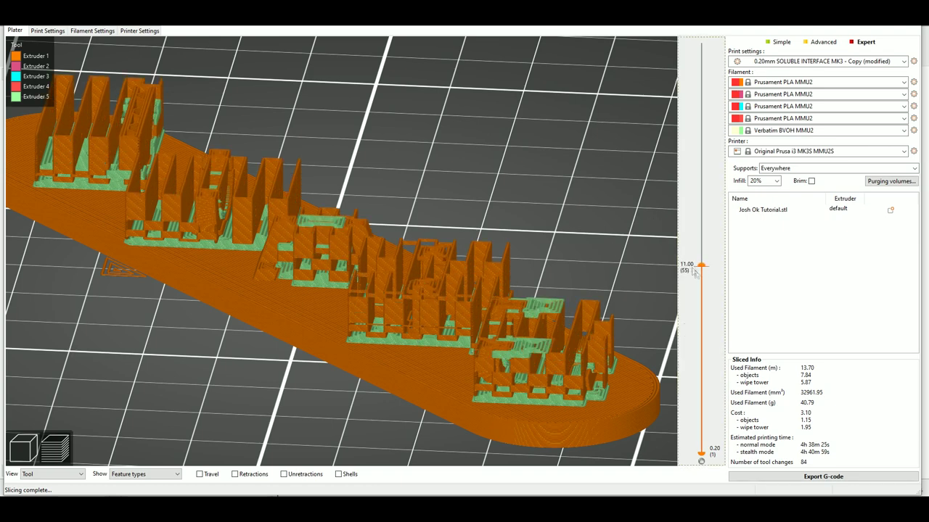
pyautogui.moveTo(703, 269); pyautogui.dragTo(714, 25)
pyautogui.click(49, 30)
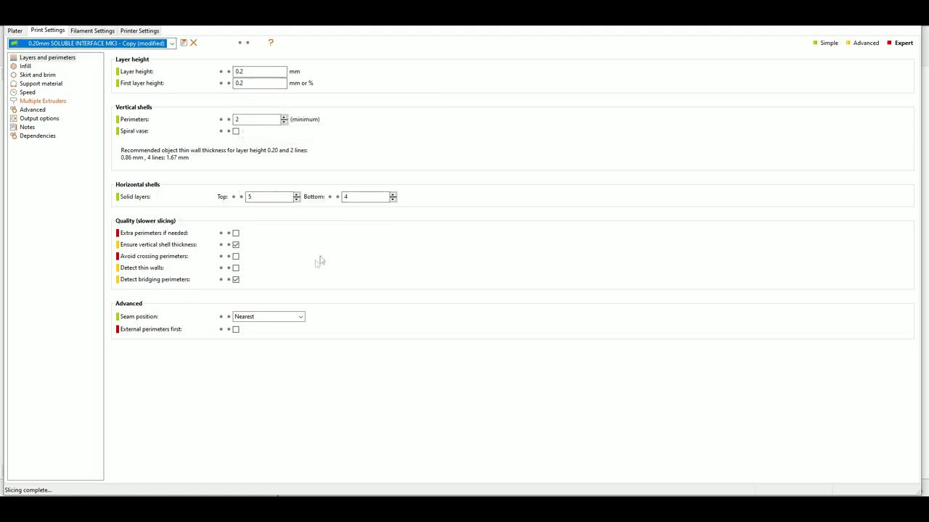
# - Return to the sliced preview and check the print profile list, leaving it unchanged
pyautogui.click(16, 30)
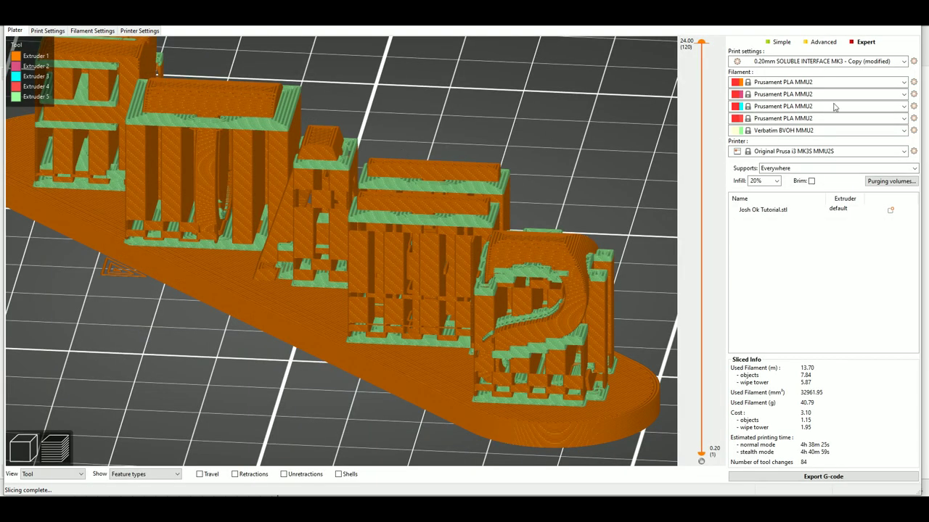
pyautogui.click(761, 62)
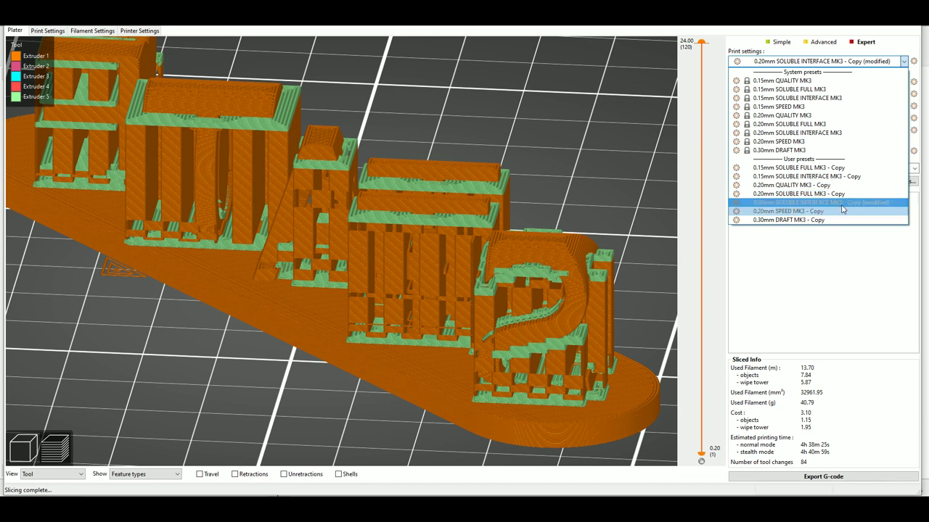
pyautogui.click(450, 98)
# - In the advanced support material settings, lower the overhang threshold from 45 to 40
pyautogui.click(49, 31)
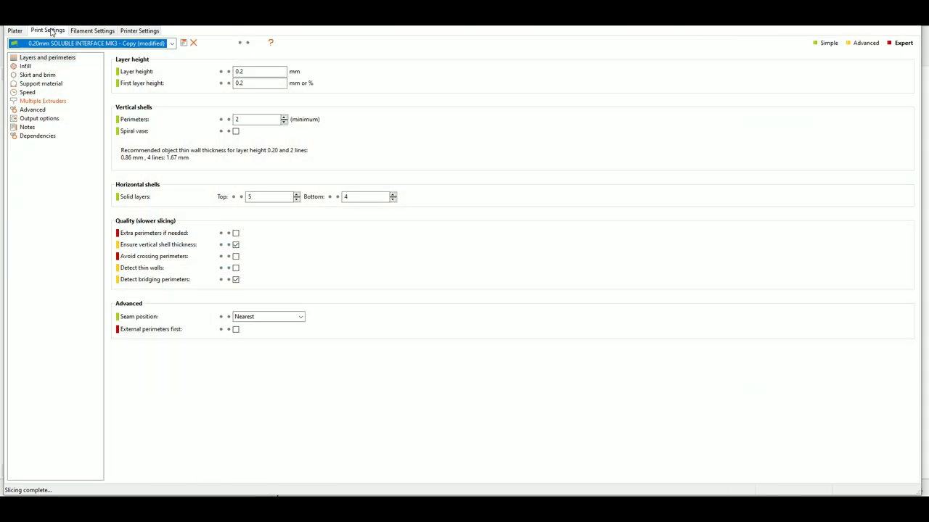
pyautogui.click(33, 109)
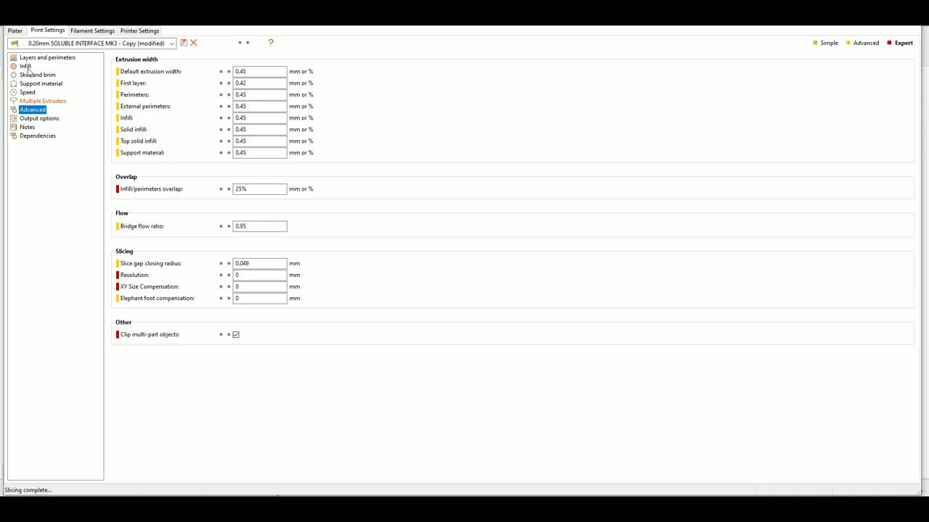
pyautogui.click(29, 84)
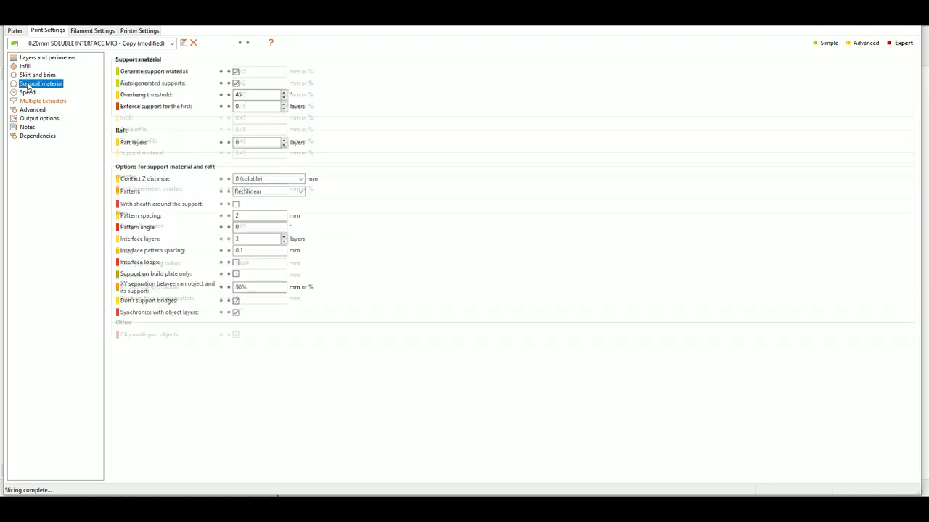
pyautogui.click(251, 93)
pyautogui.moveTo(261, 94); pyautogui.dragTo(228, 95)
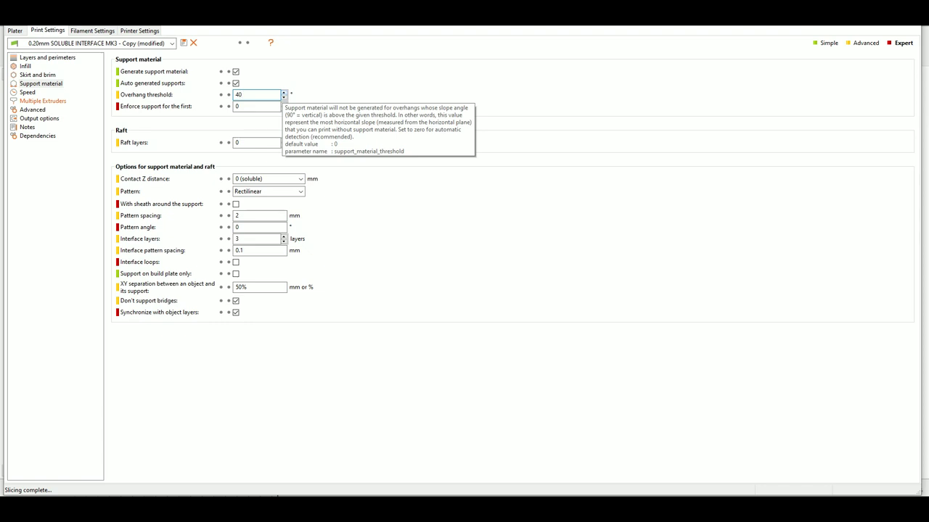
pyautogui.press('Tab')
# - Save the modified print profile and re-slice the sign (4h 36m 54s, 13.68 m filament)
pyautogui.click(184, 43)
pyautogui.click(93, 101)
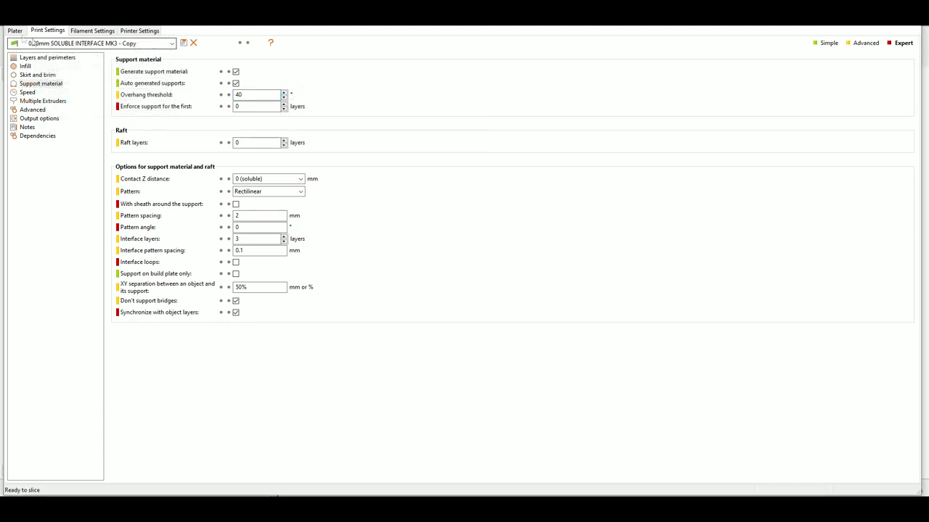
pyautogui.click(15, 31)
pyautogui.click(822, 475)
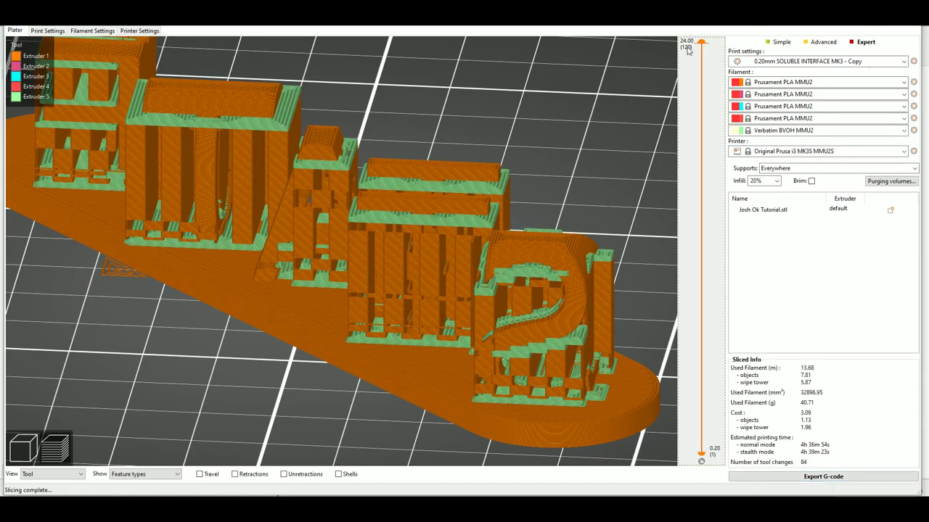
# - Scrub the layer slider to inspect the lower layers, down to about 15.00 mm
pyautogui.moveTo(701, 44); pyautogui.dragTo(392, 210)
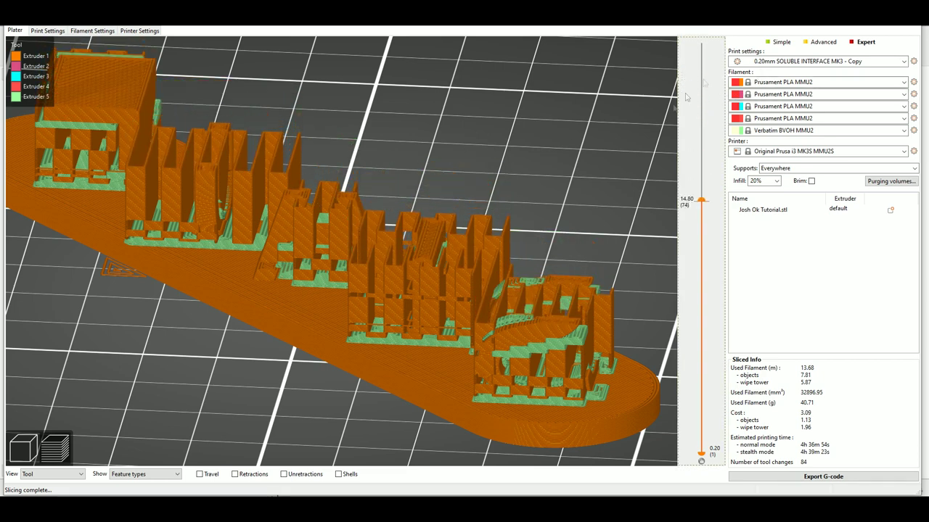
pyautogui.moveTo(702, 201)
pyautogui.mouseDown()
pyautogui.moveTo(696, 268)
pyautogui.moveTo(702, 202)
pyautogui.mouseUp()
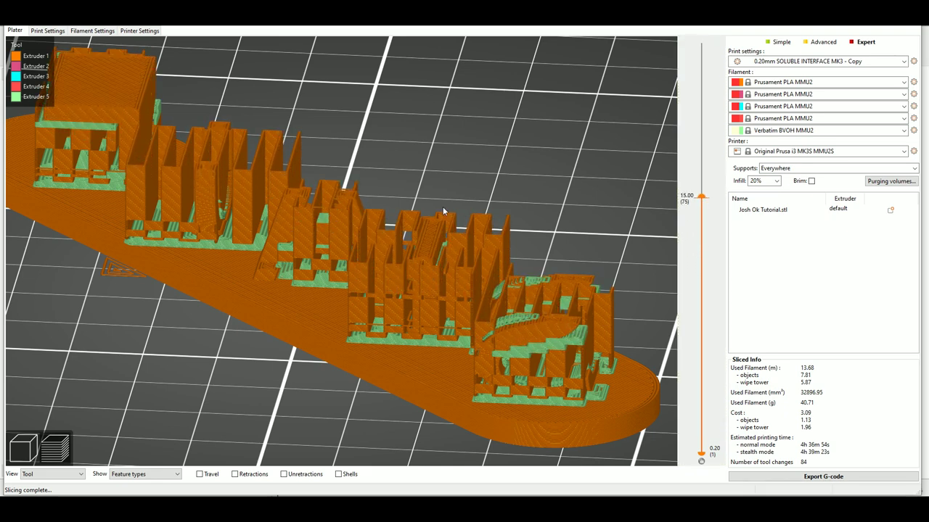
pyautogui.press('0')
pyautogui.press('z')
pyautogui.scroll(10, 281, 245)
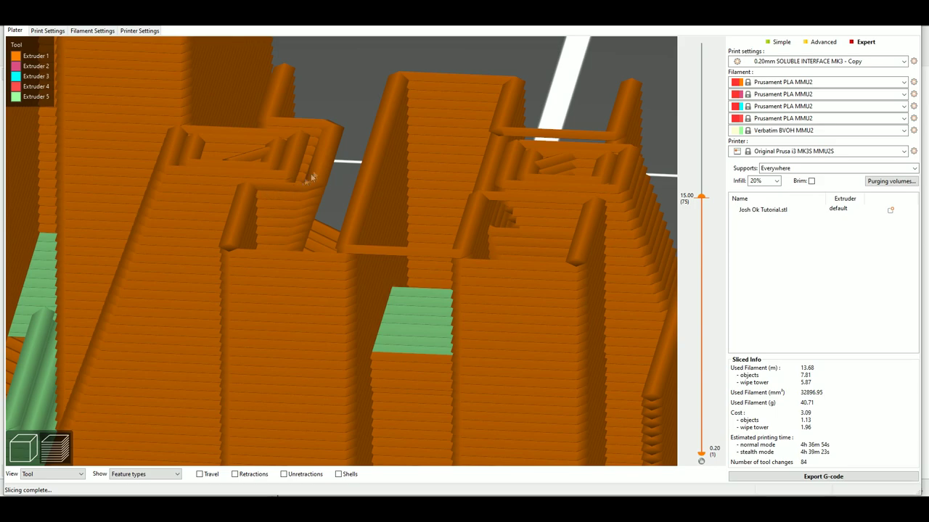
pyautogui.scroll(-6, 575, 151)
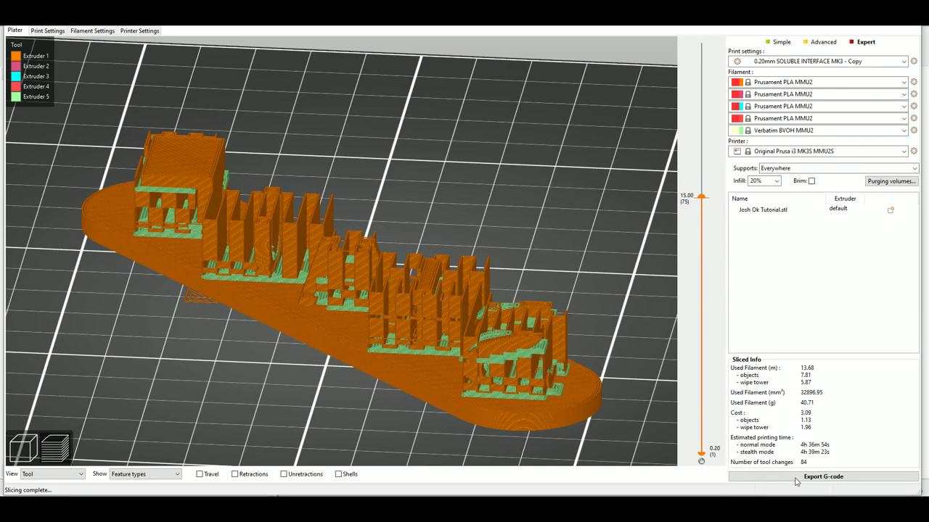
# - Export the G-code into the Hustle folder under its default file name
pyautogui.click(796, 479)
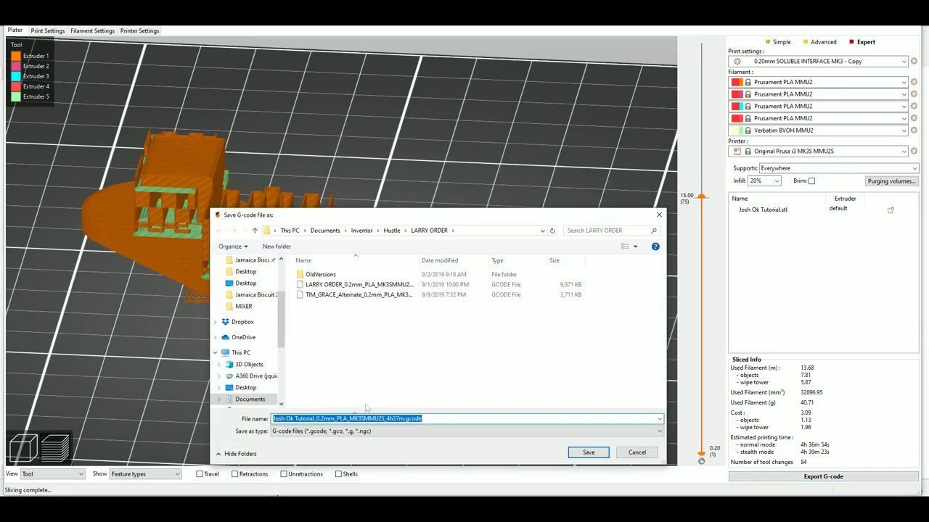
pyautogui.click(391, 230)
pyautogui.click(587, 452)
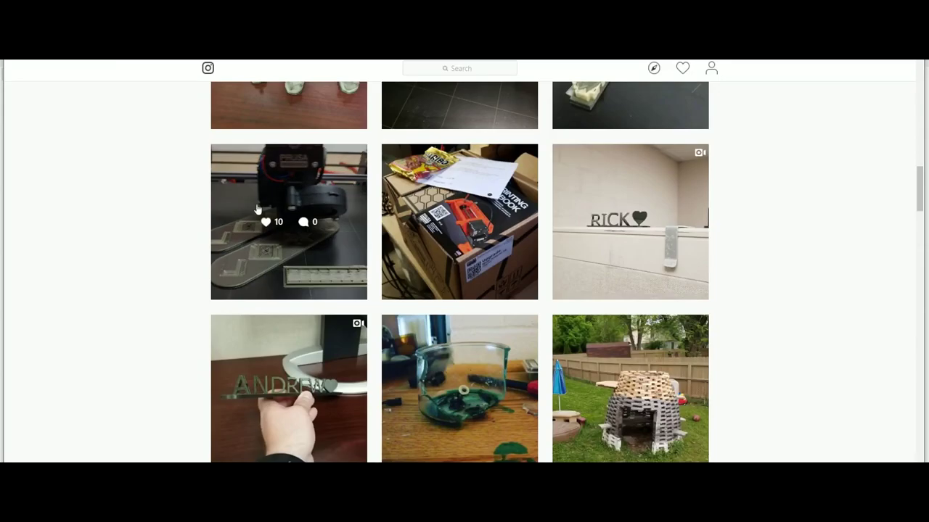
# - Scroll back up through the Google Images Ohio silhouette results
pyautogui.scroll(5, 257, 210)
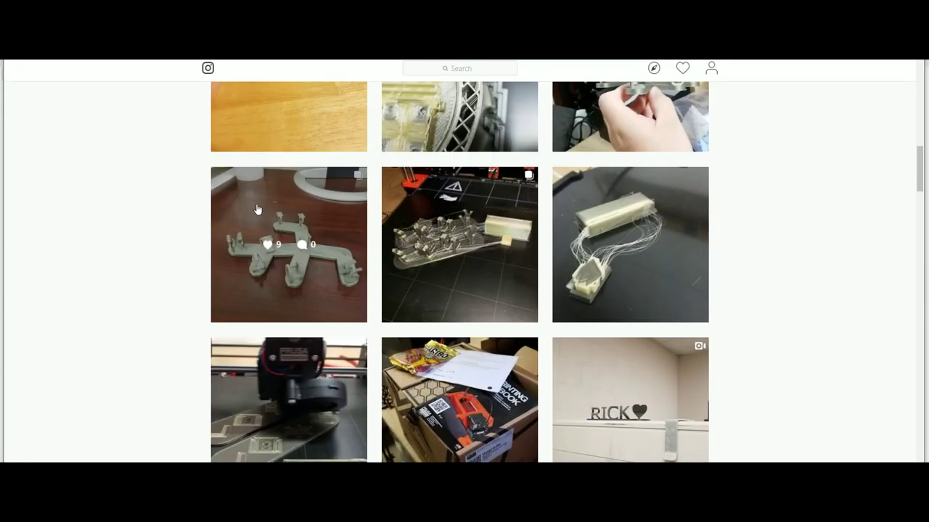
pyautogui.scroll(5, 258, 209)
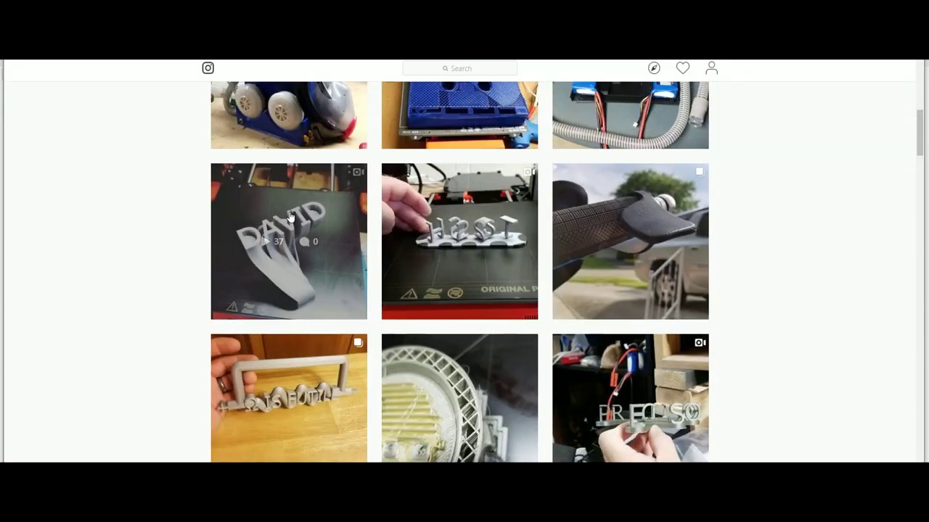
pyautogui.click(259, 210)
pyautogui.click(383, 265)
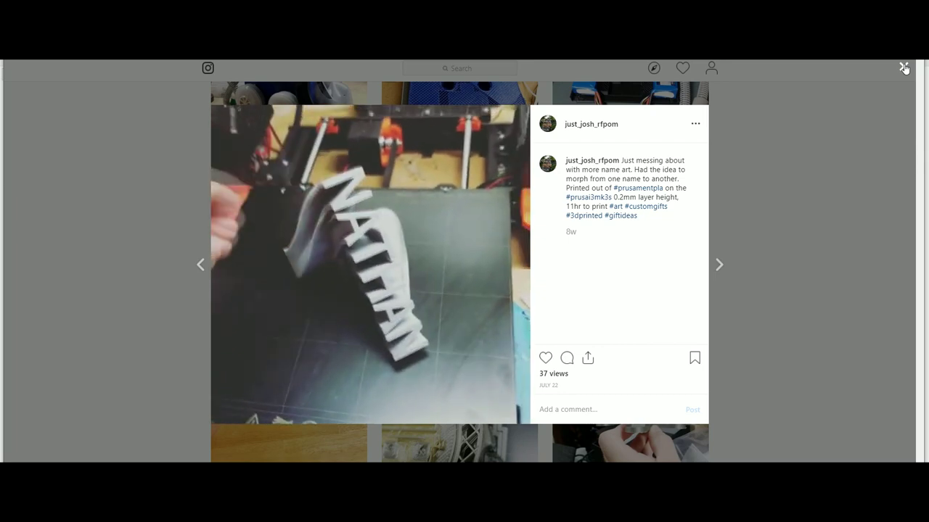
pyautogui.click(904, 68)
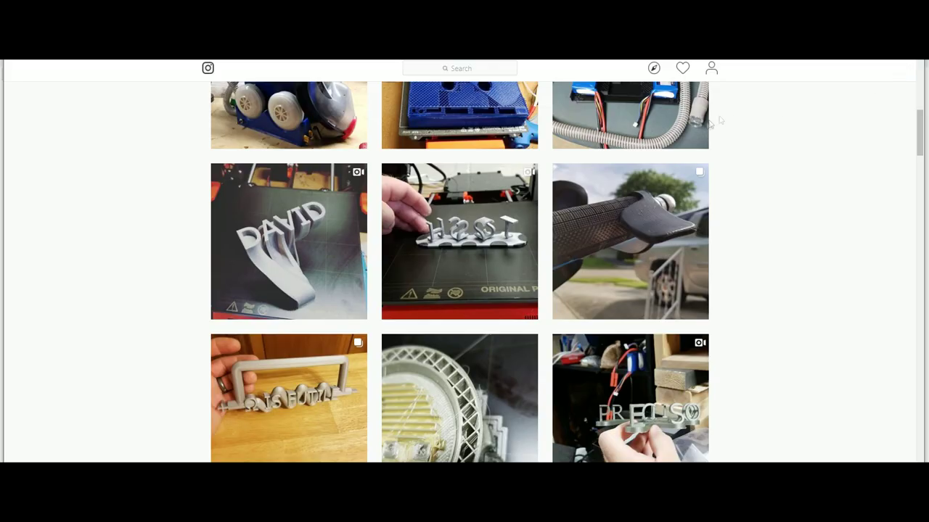